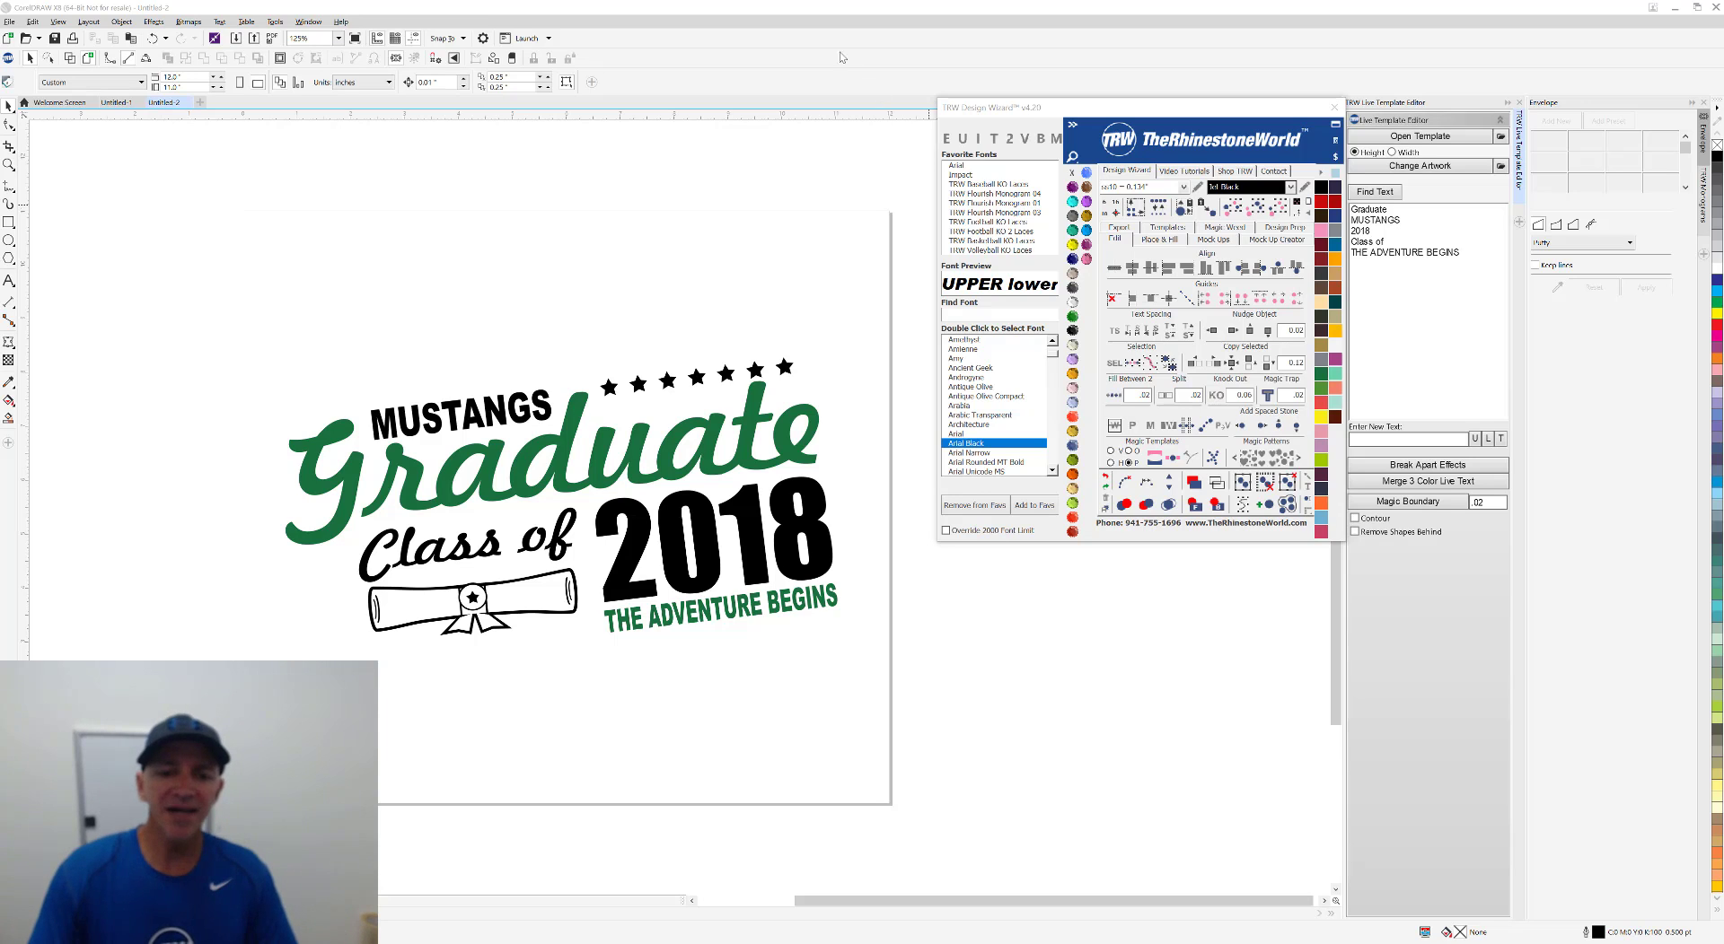
{"action": "scroll", "coordinate": [694, 388], "scroll_direction": "down", "scroll_amount": 1}
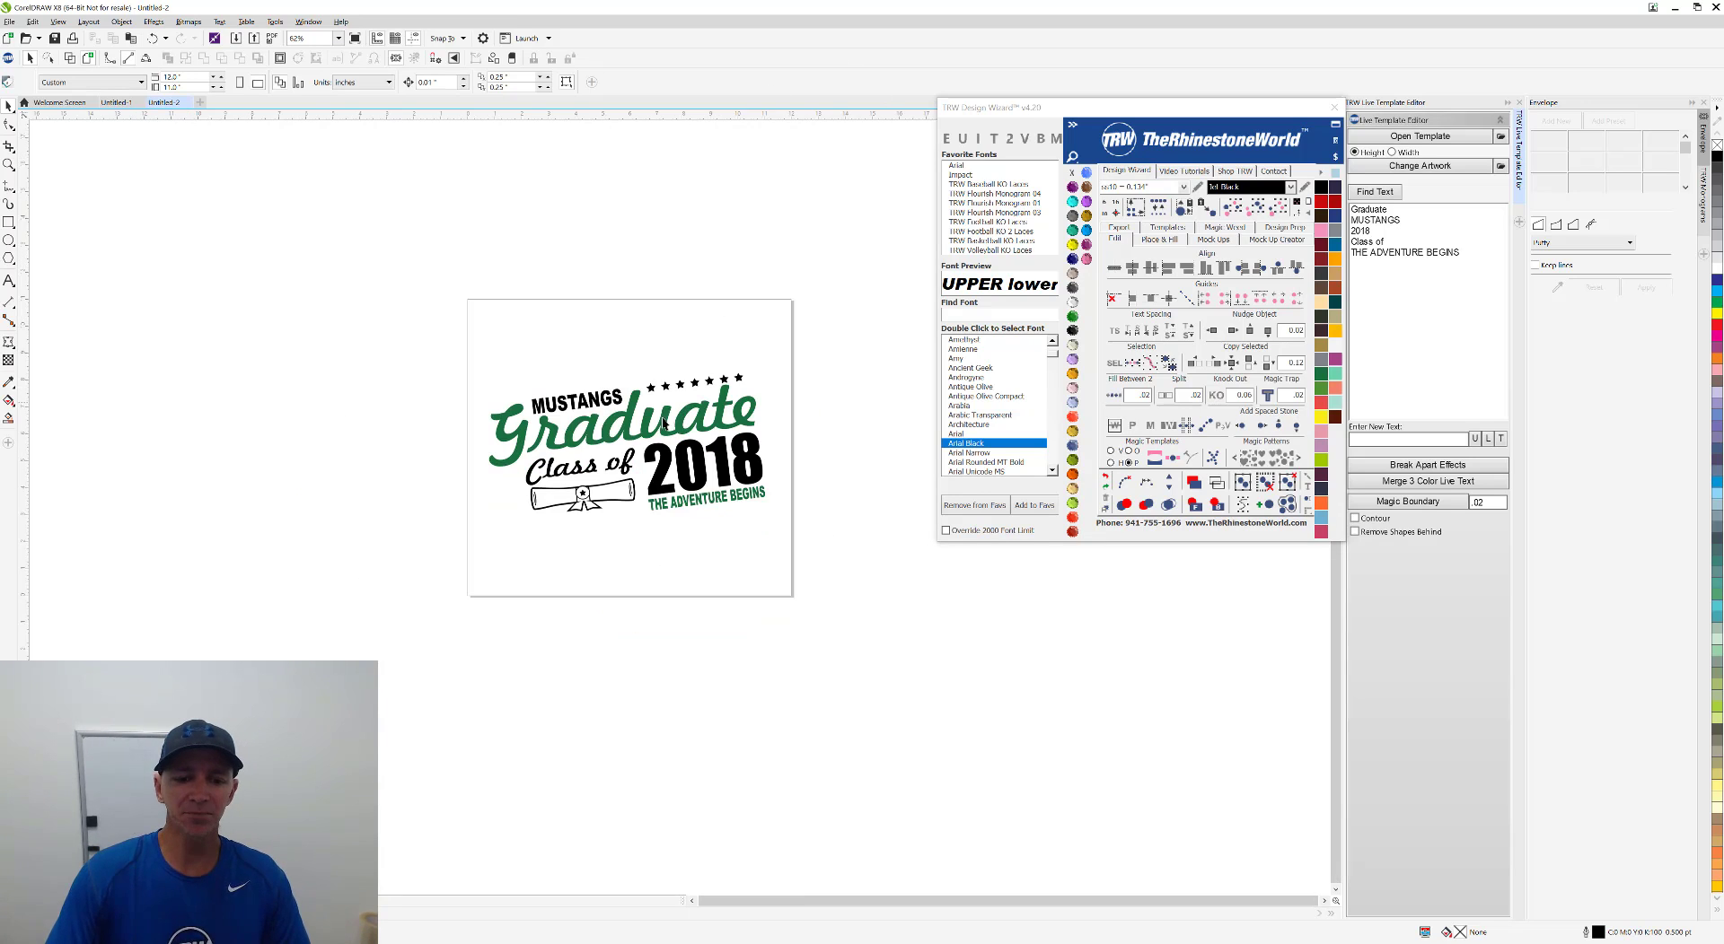
{"action": "scroll", "coordinate": [638, 445], "scroll_direction": "up", "scroll_amount": 1}
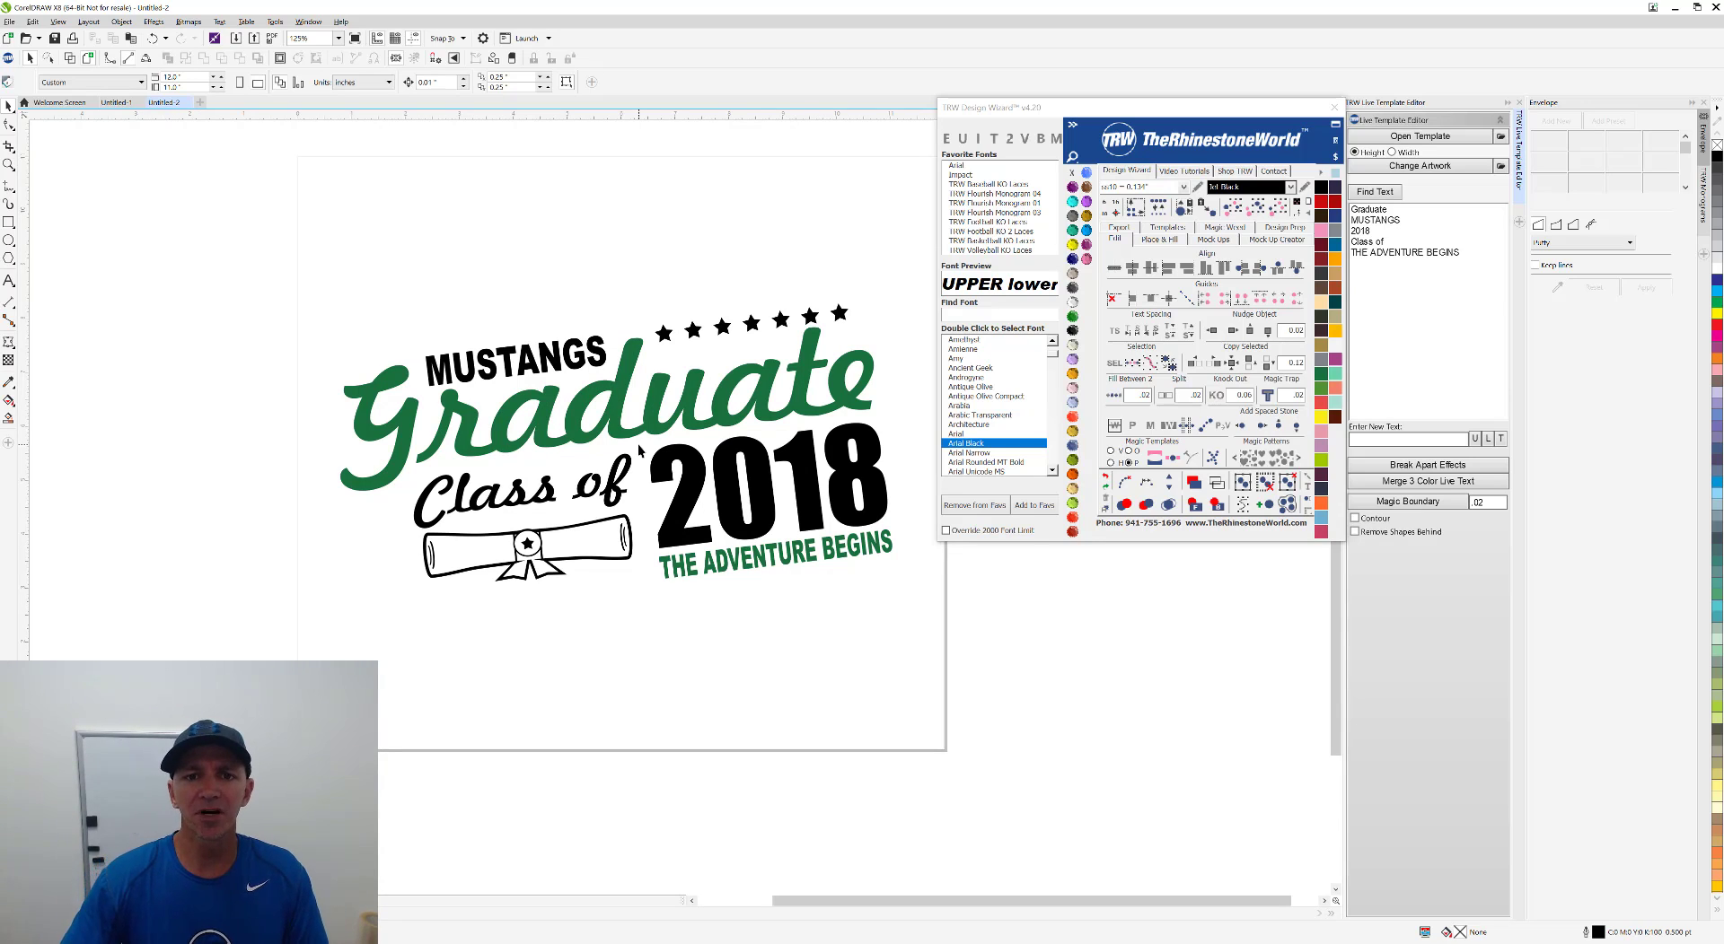
{"action": "scroll", "coordinate": [660, 454], "scroll_direction": "down", "scroll_amount": 1}
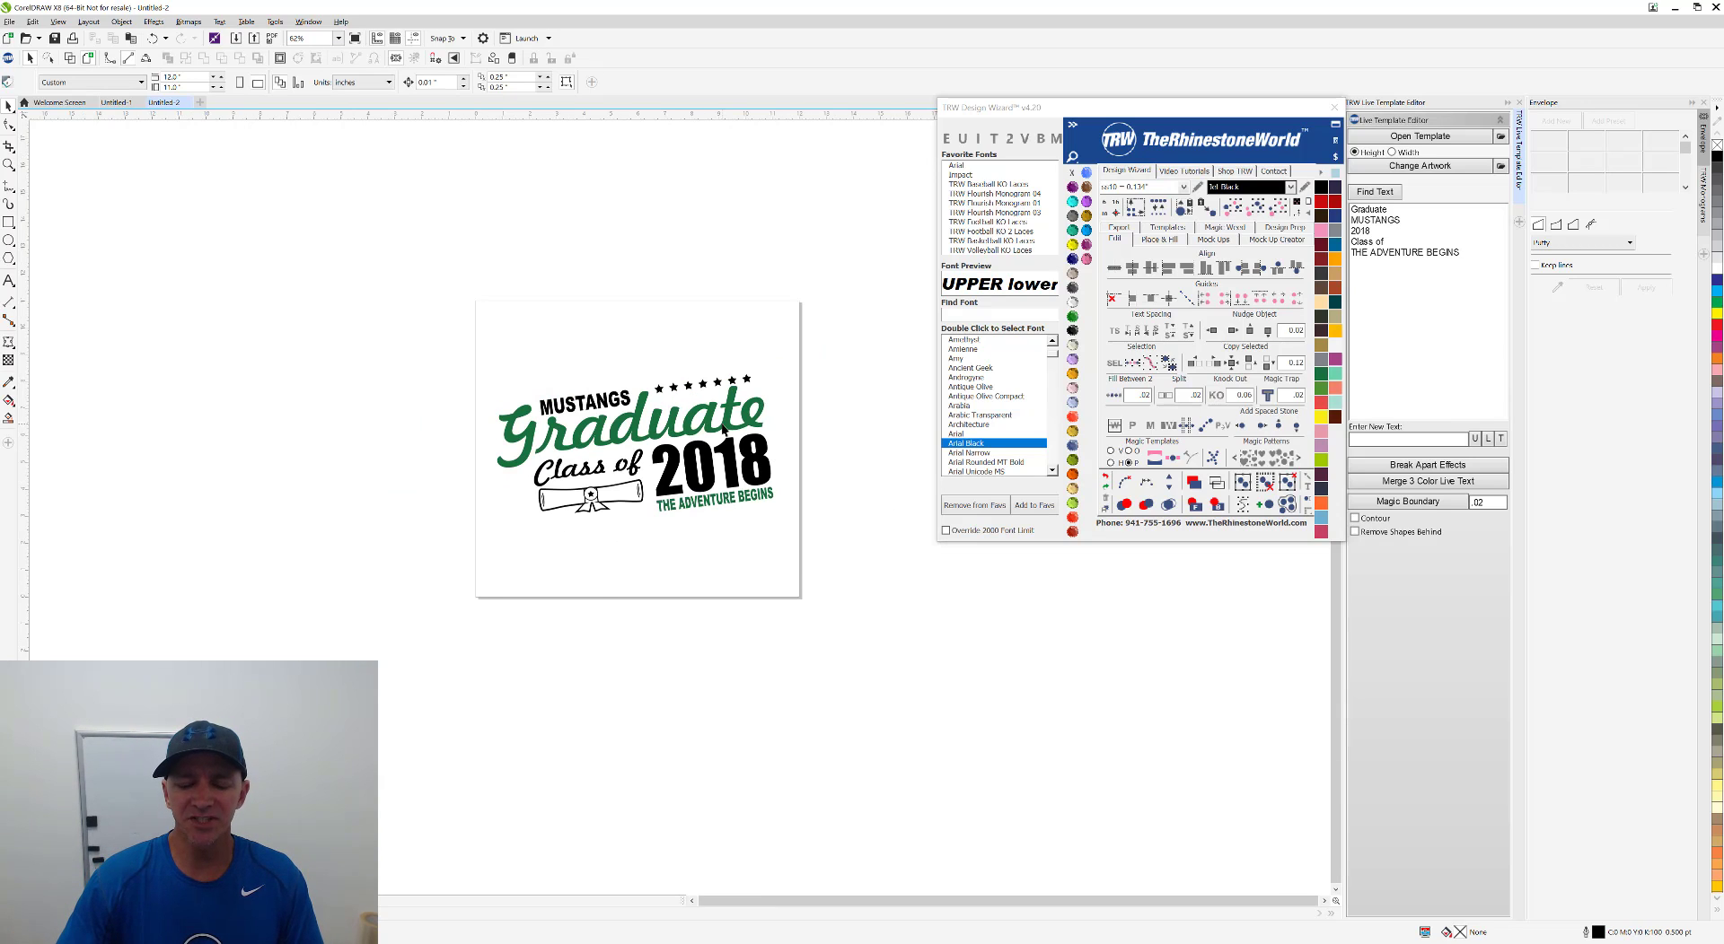
{"action": "scroll", "coordinate": [724, 431], "scroll_direction": "up", "scroll_amount": 1}
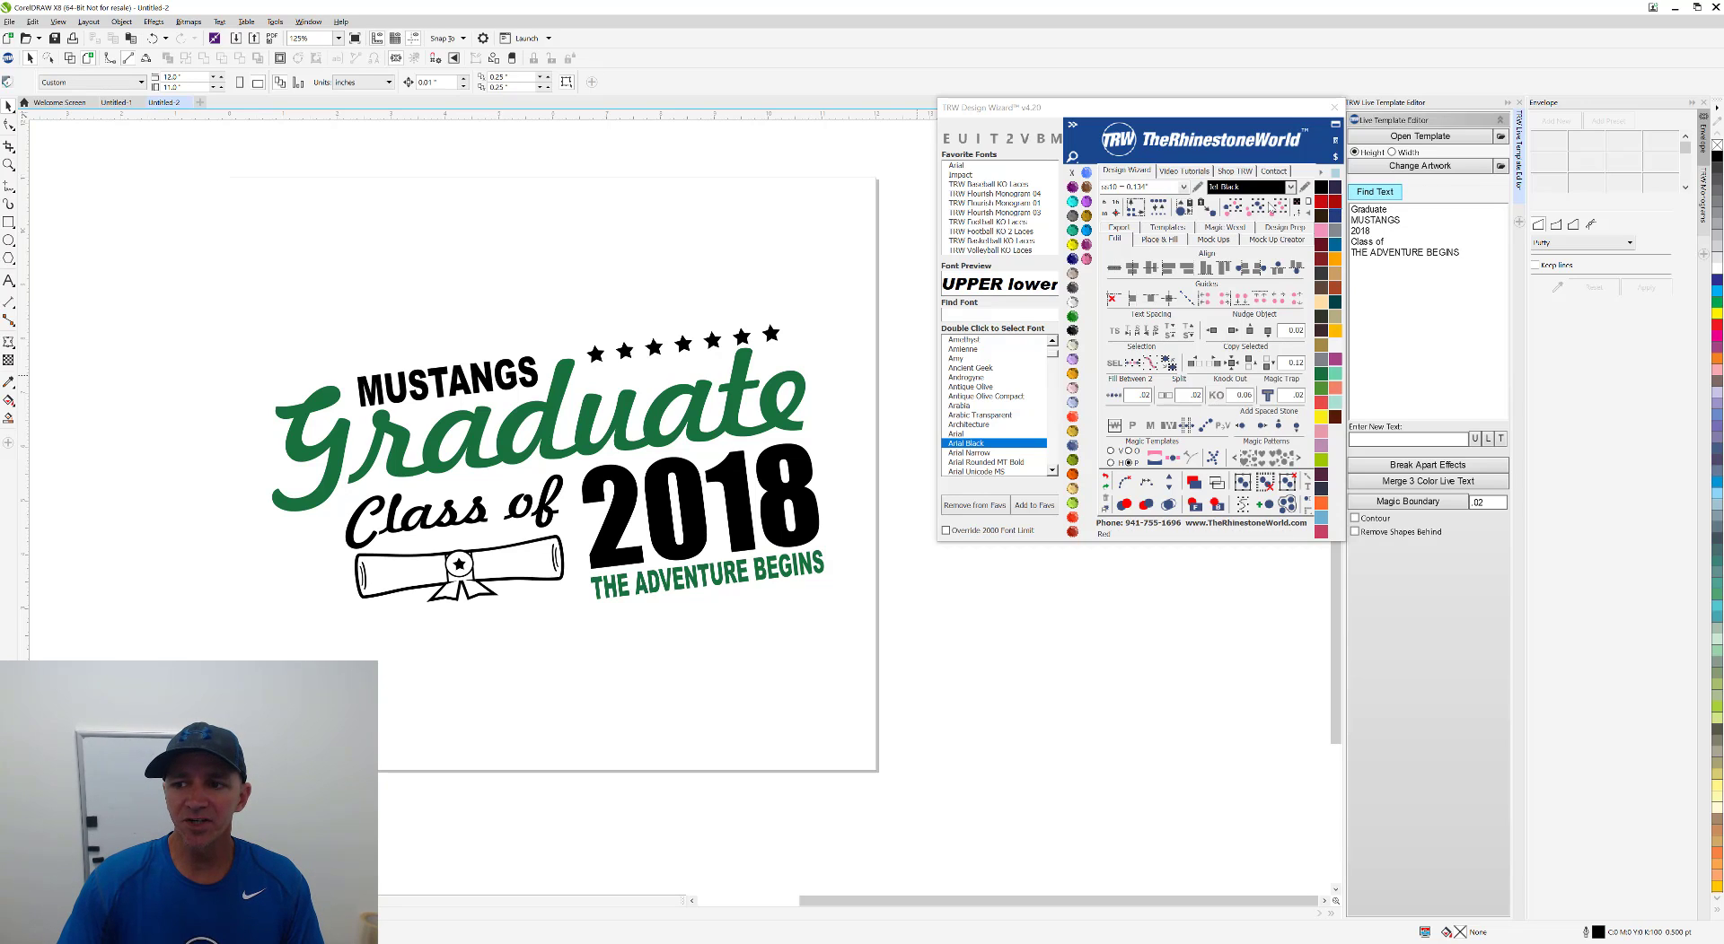
Replace the template text MUSTANGS with PIRATES and the year 2018 with 2019.
{"action": "left_click", "coordinate": [1380, 195]}
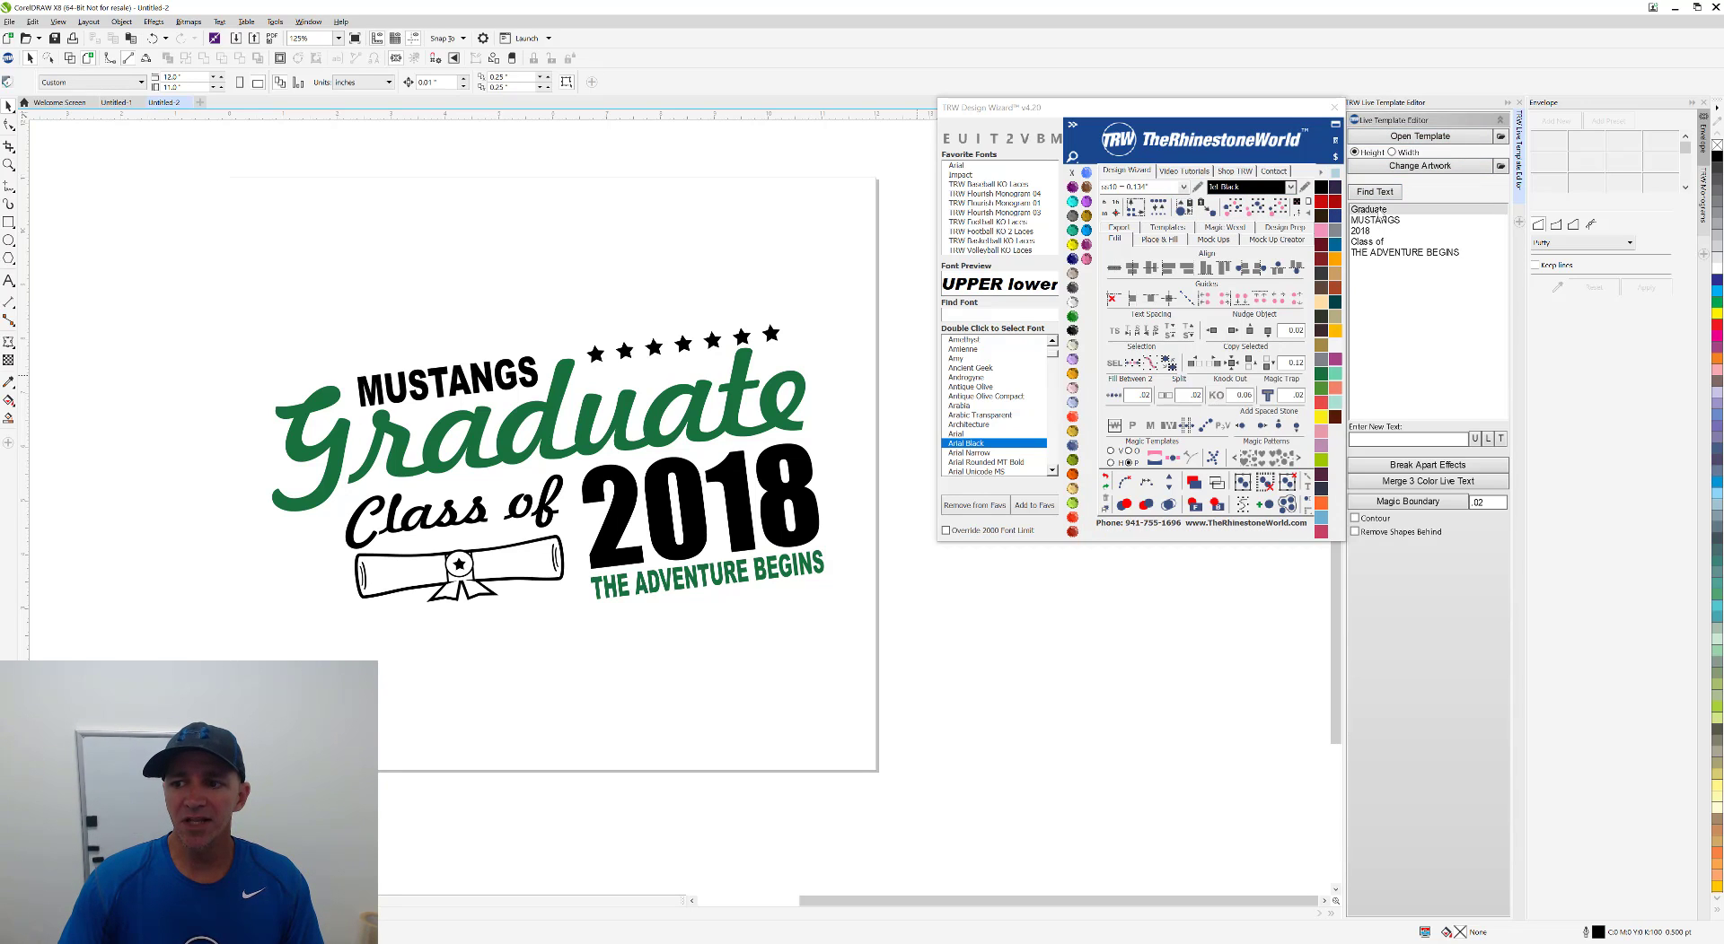
{"action": "left_click", "coordinate": [1387, 222]}
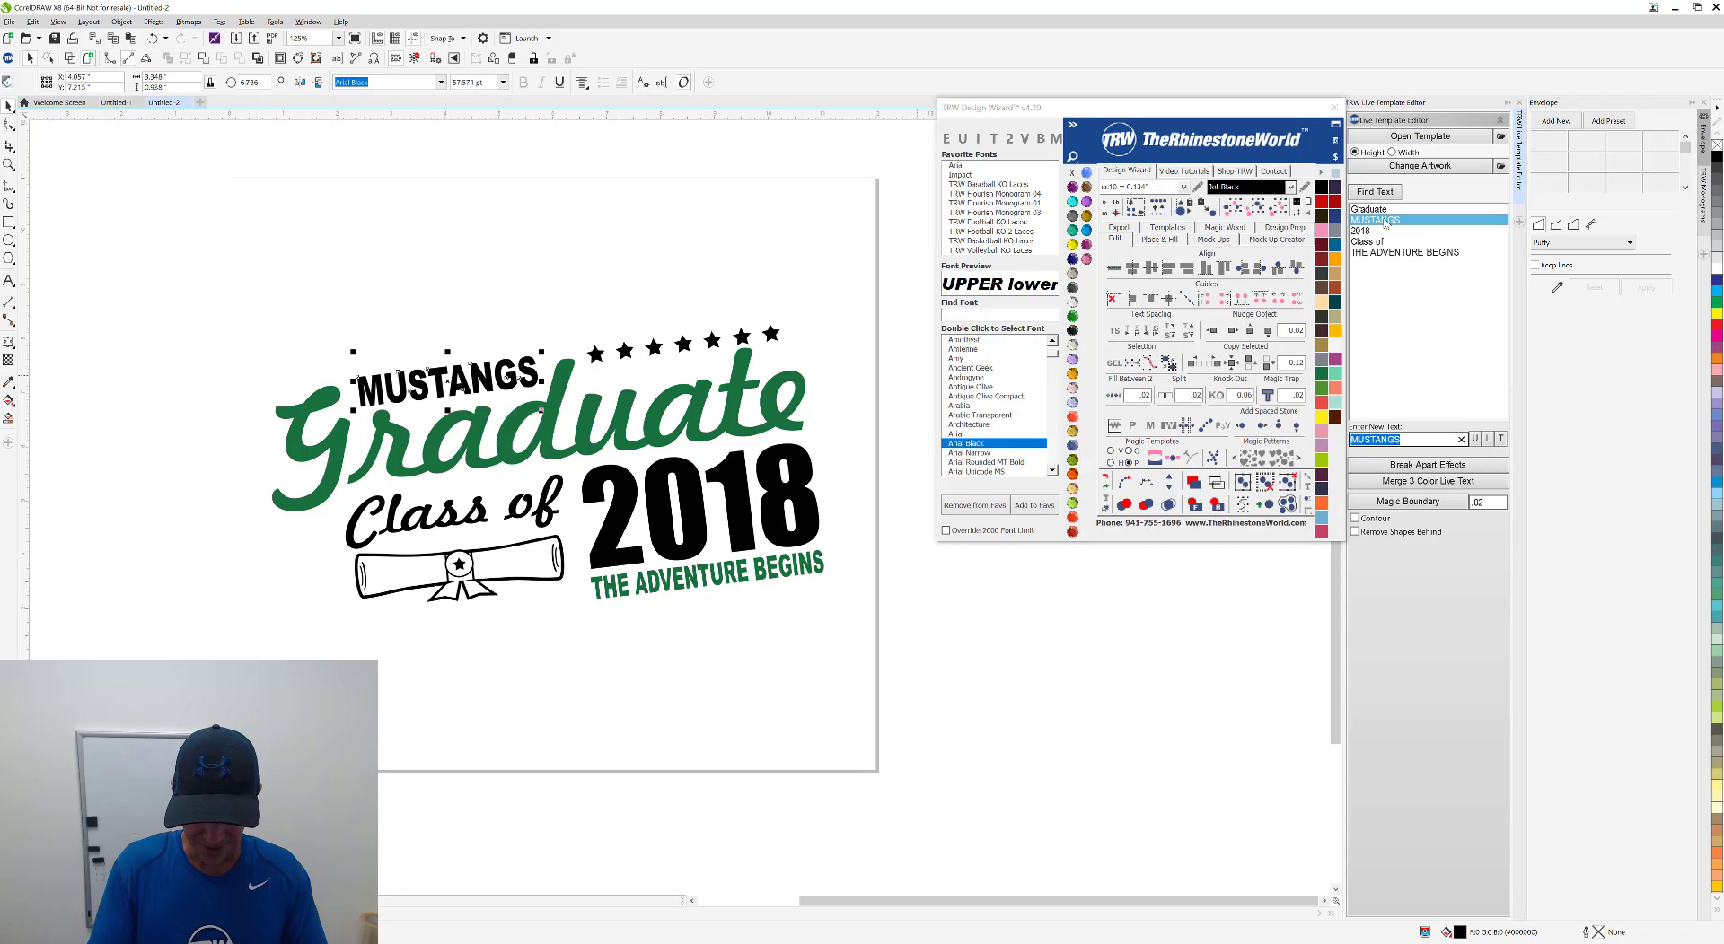
{"action": "type", "text": "PIRATES"}
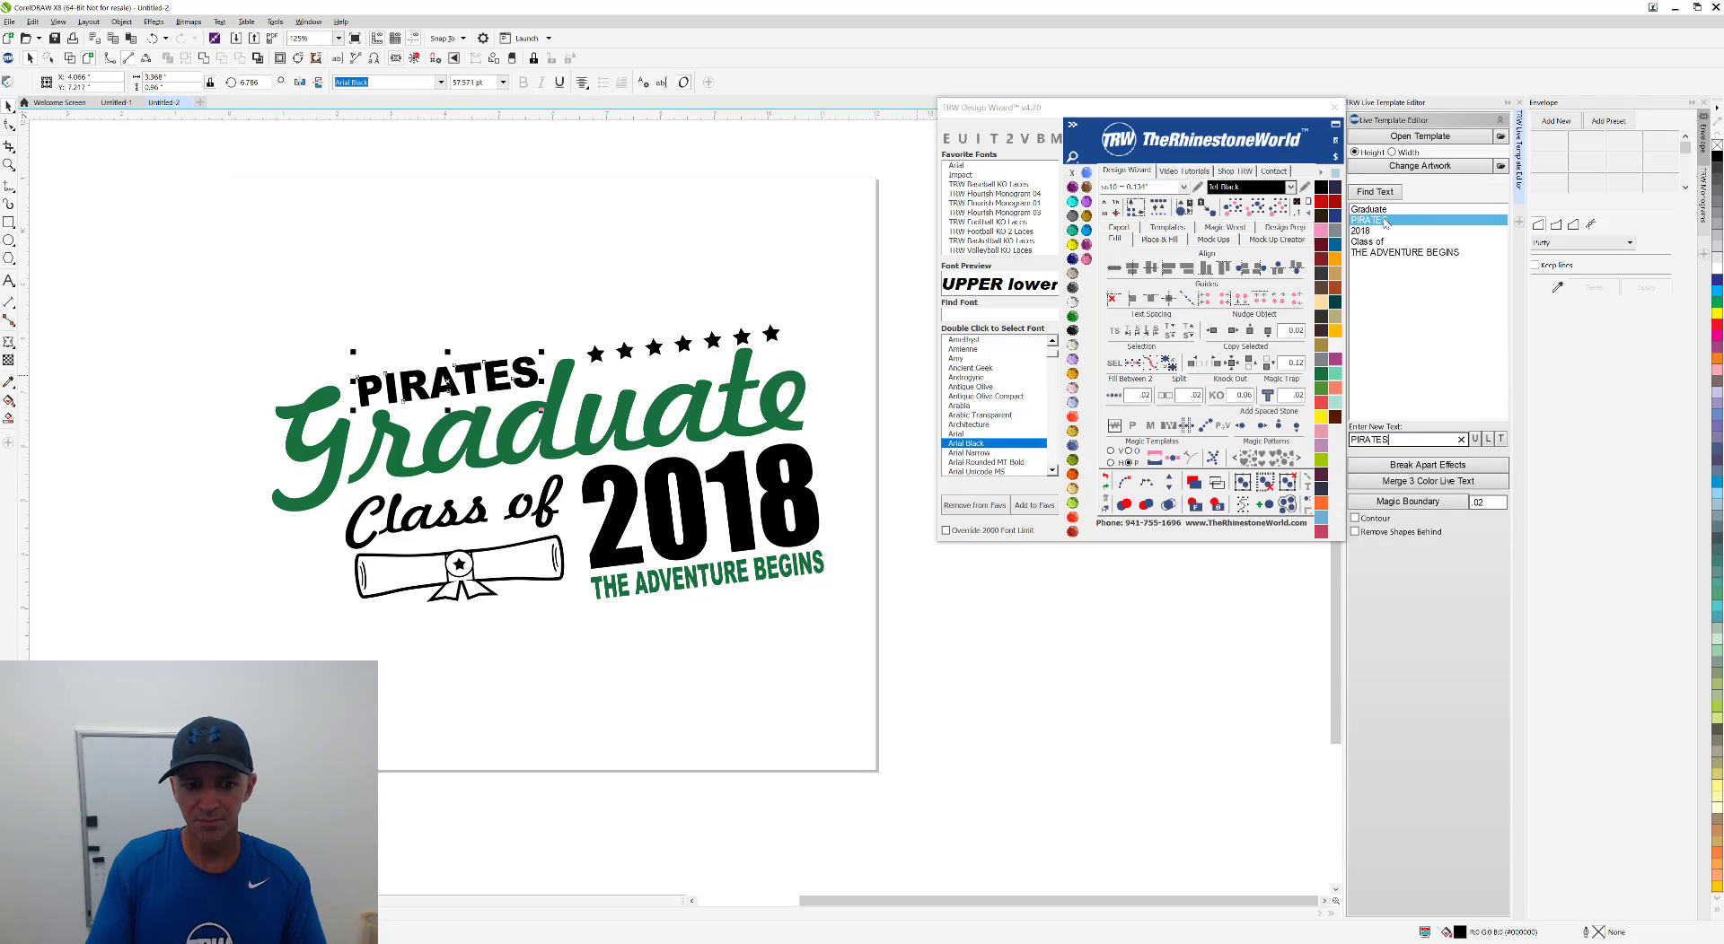
{"action": "key", "text": "Return"}
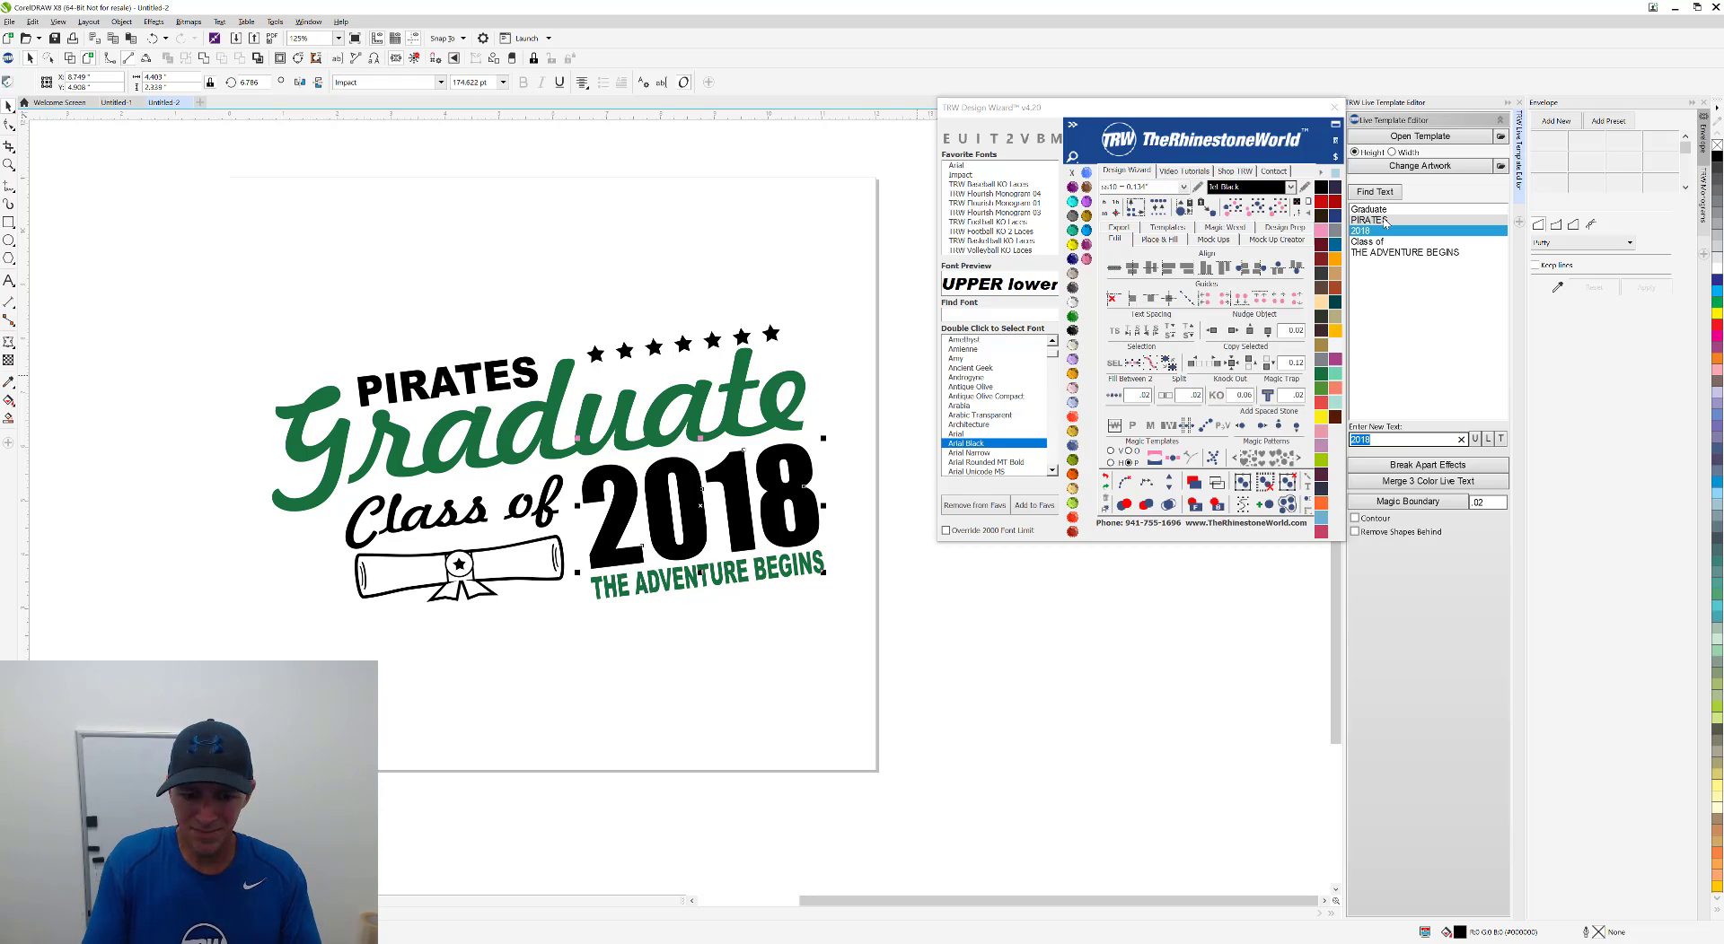
{"action": "type", "text": "2019"}
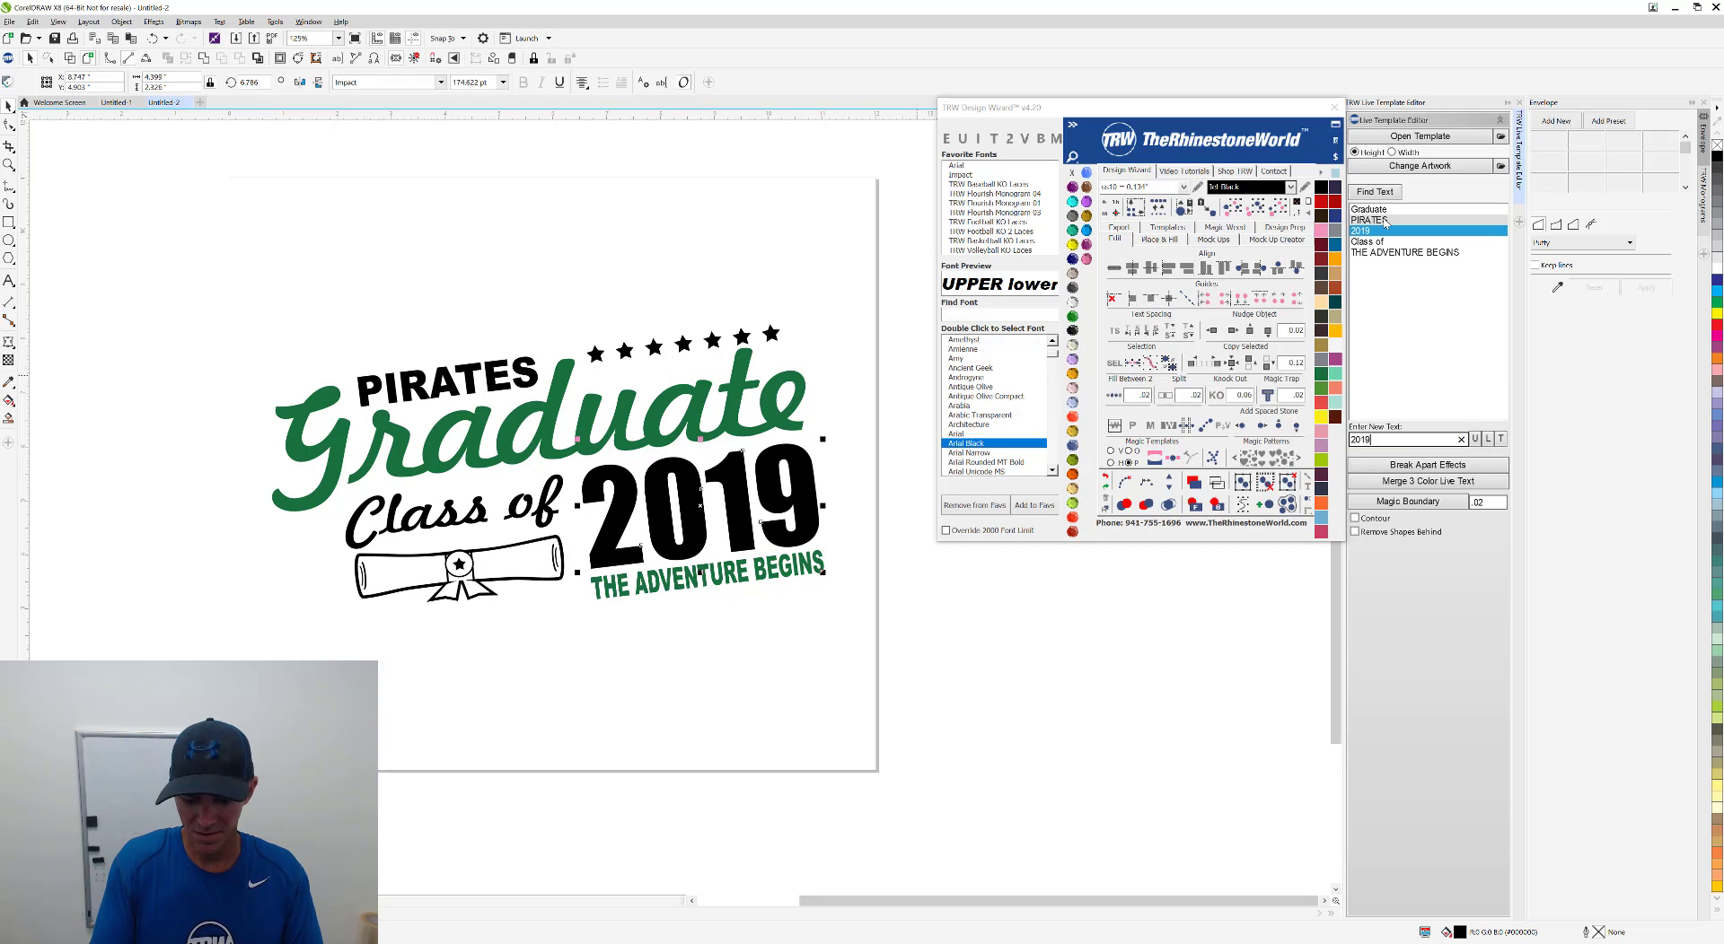
{"action": "key", "text": "Return"}
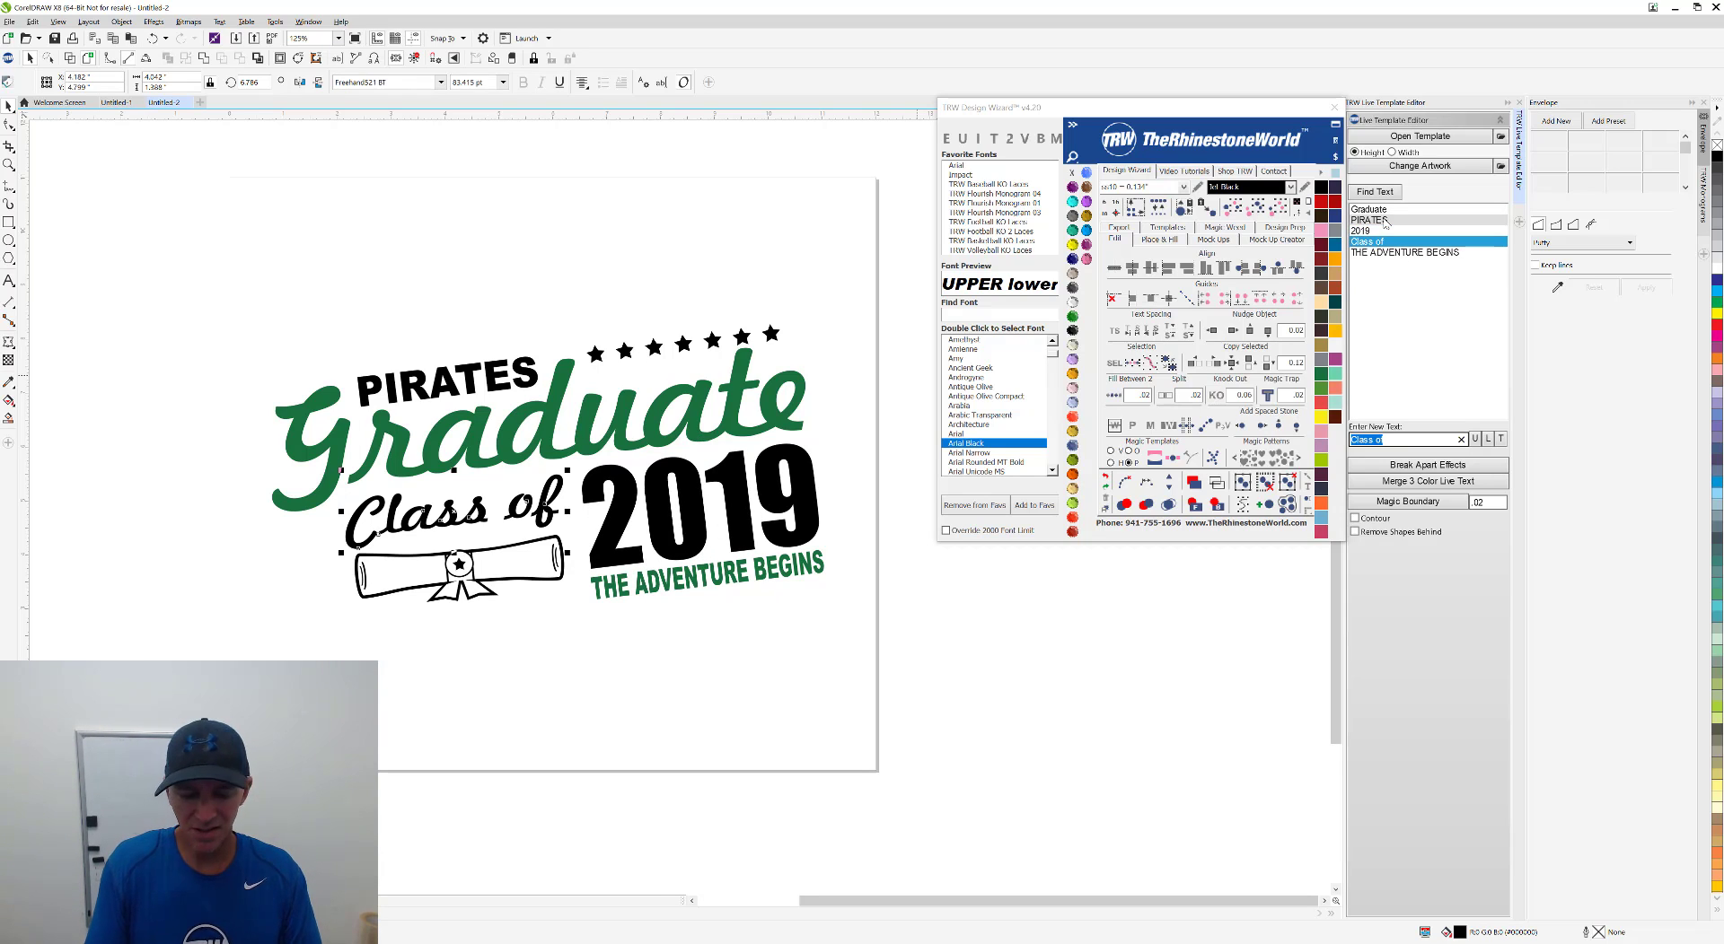
Keep the Class of text and replace THE ADVENTURE BEGINS with BRADEN RIVER HIGH SCHOOL.
{"action": "key", "text": "Return"}
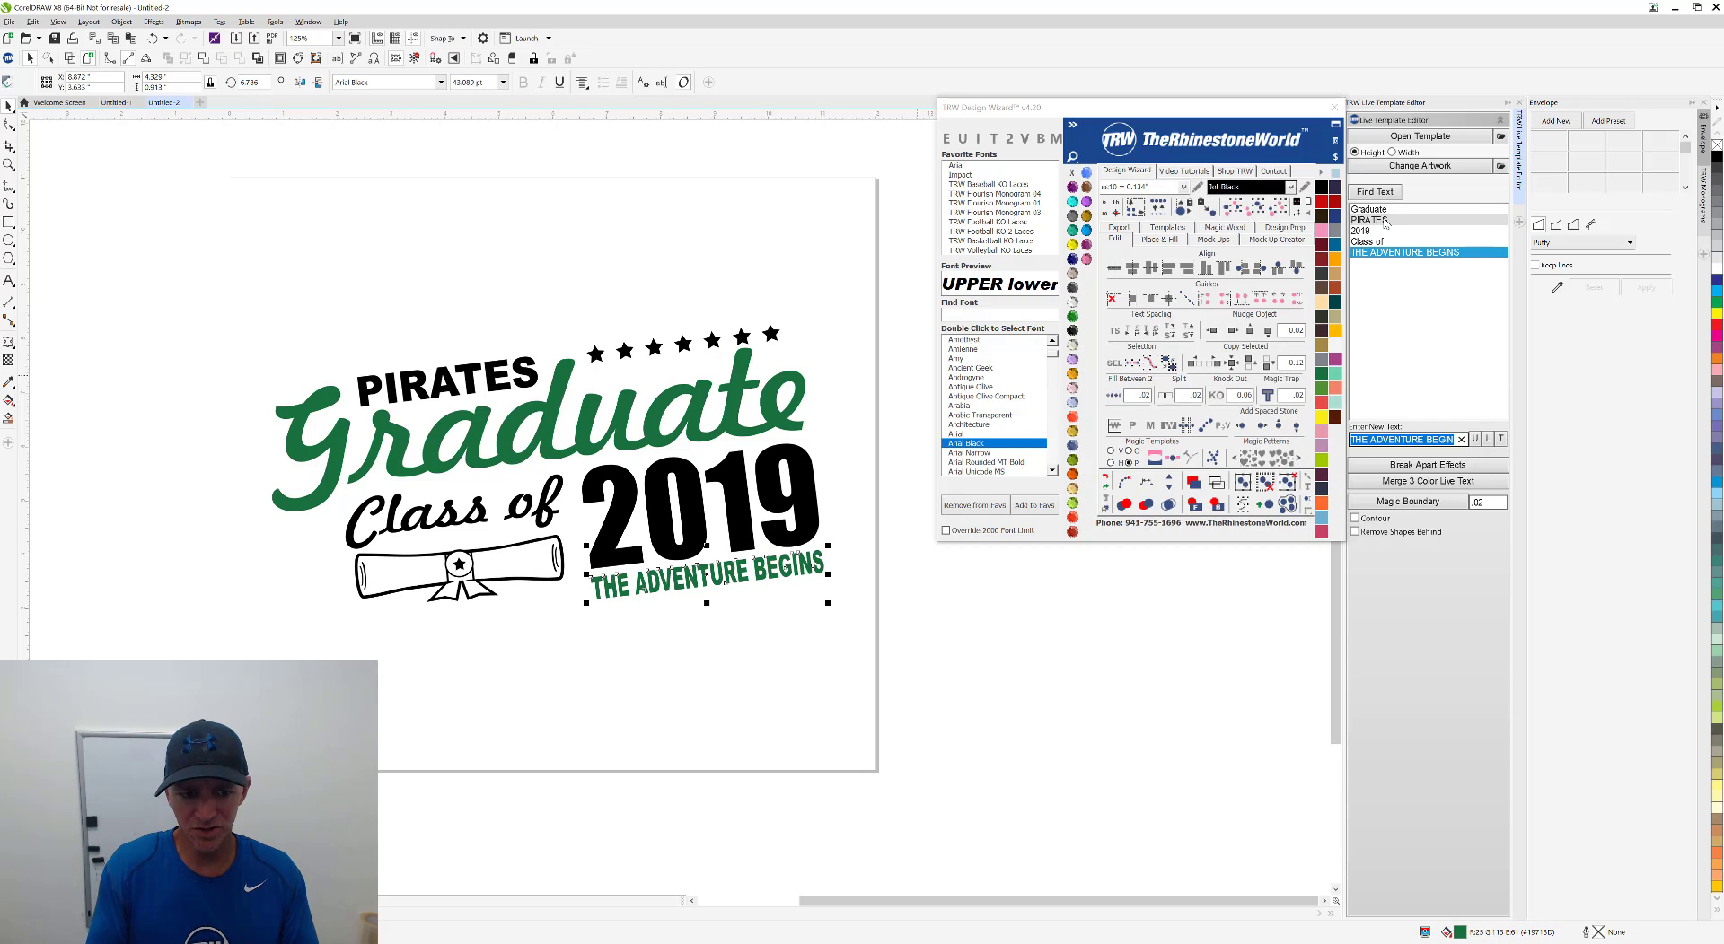
{"action": "type", "text": "B"}
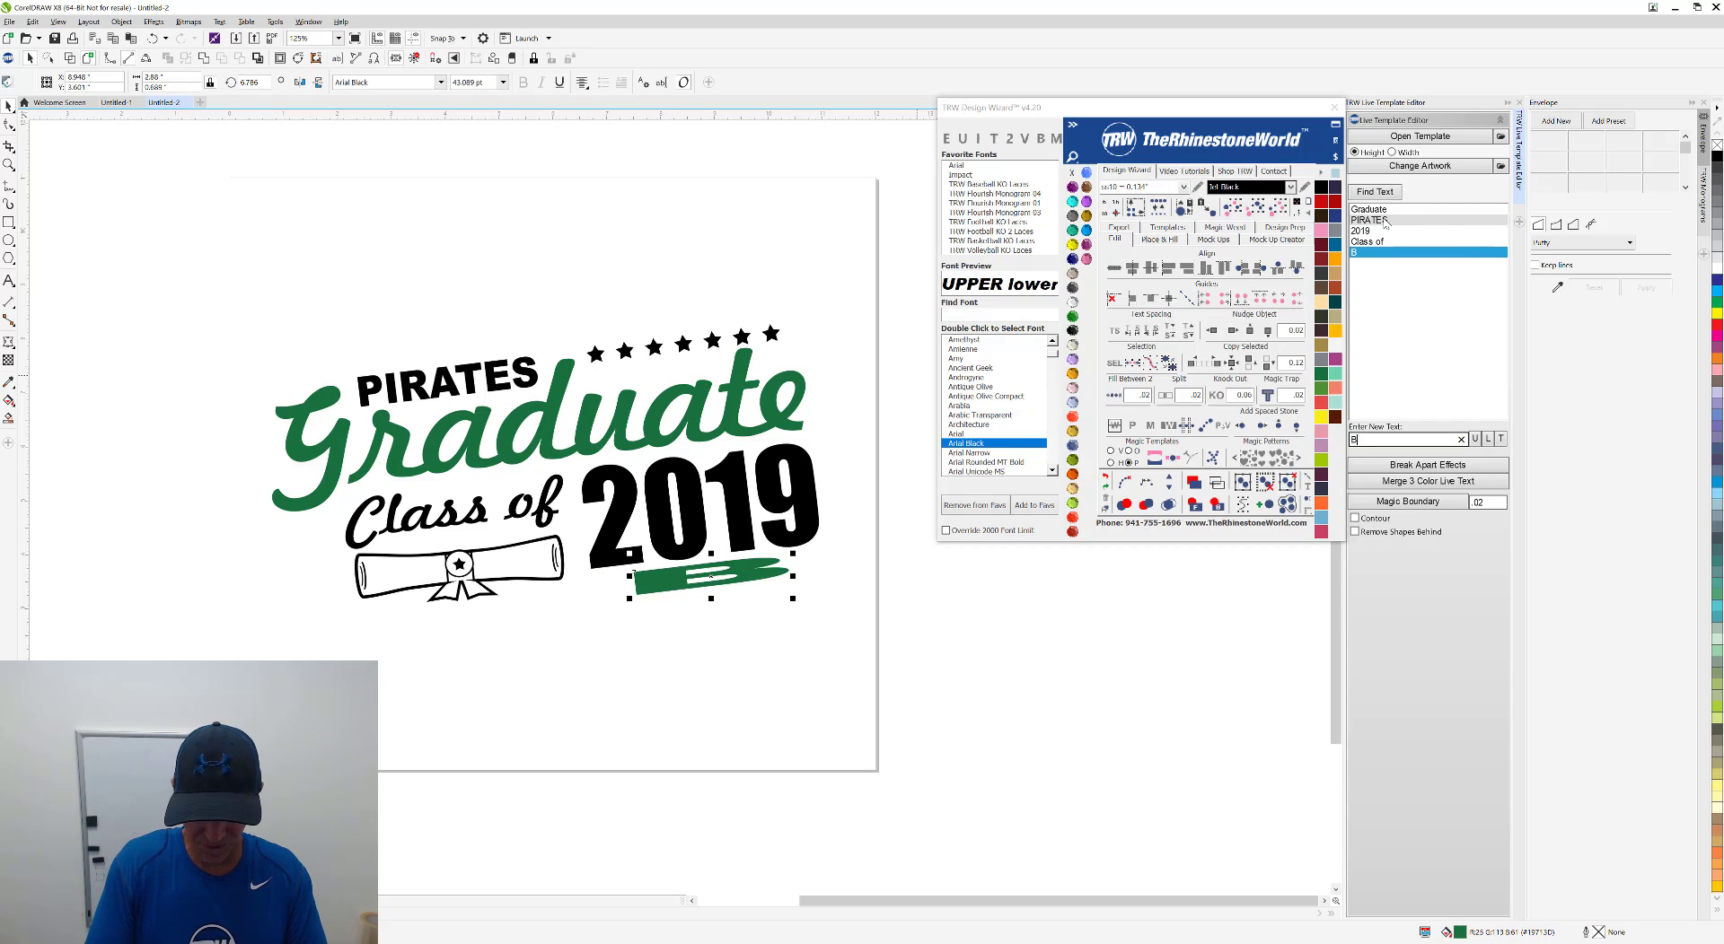
{"action": "type", "text": "RADEN R"}
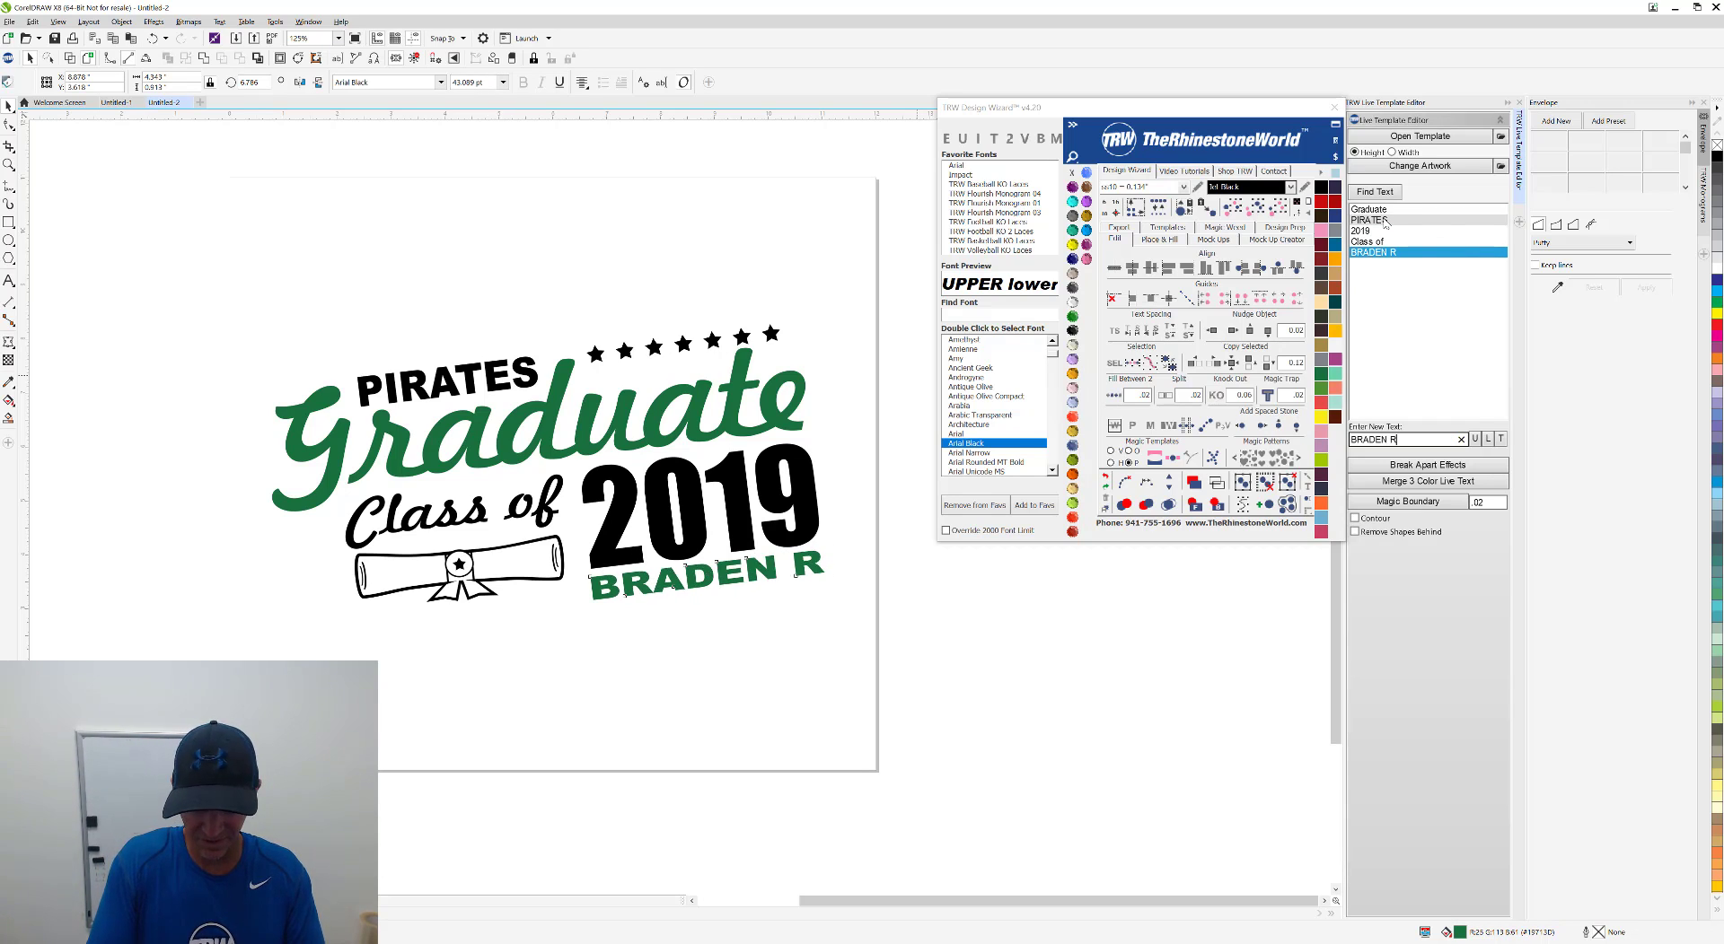
{"action": "type", "text": "IVER HIGH SCHOOL"}
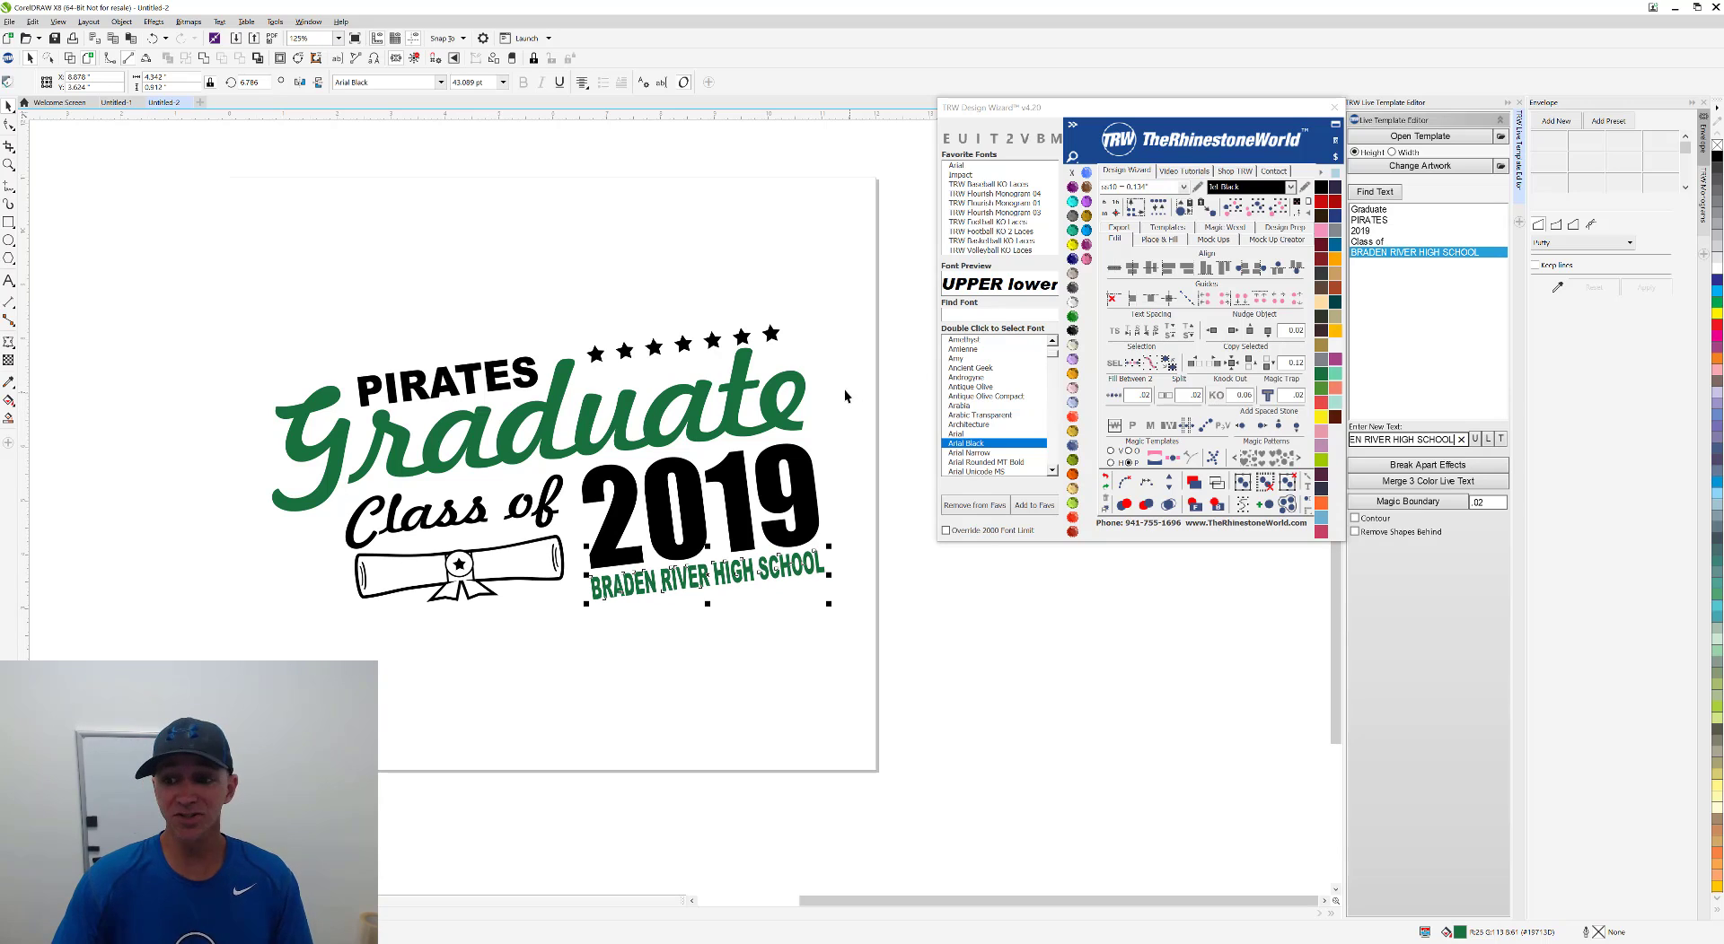
Select all green elements by their shared colour, recolour them red, and clear the selection.
{"action": "left_click", "coordinate": [1257, 208]}
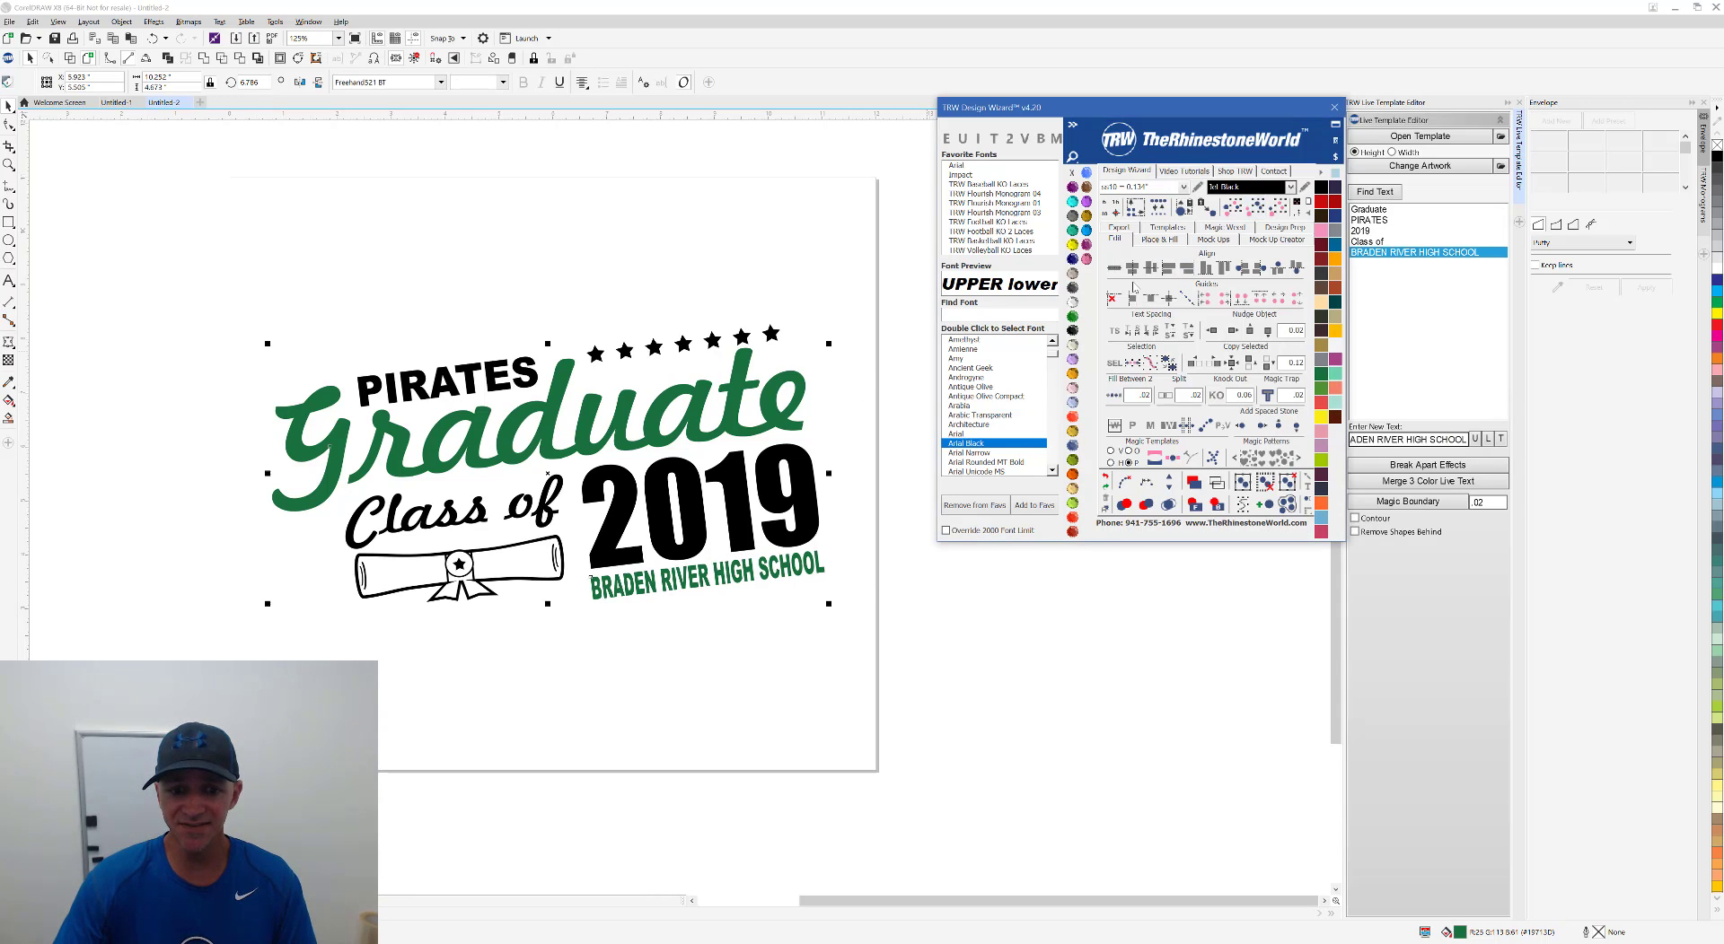
{"action": "left_click_drag", "start_coordinate": [786, 410], "coordinate": [877, 471]}
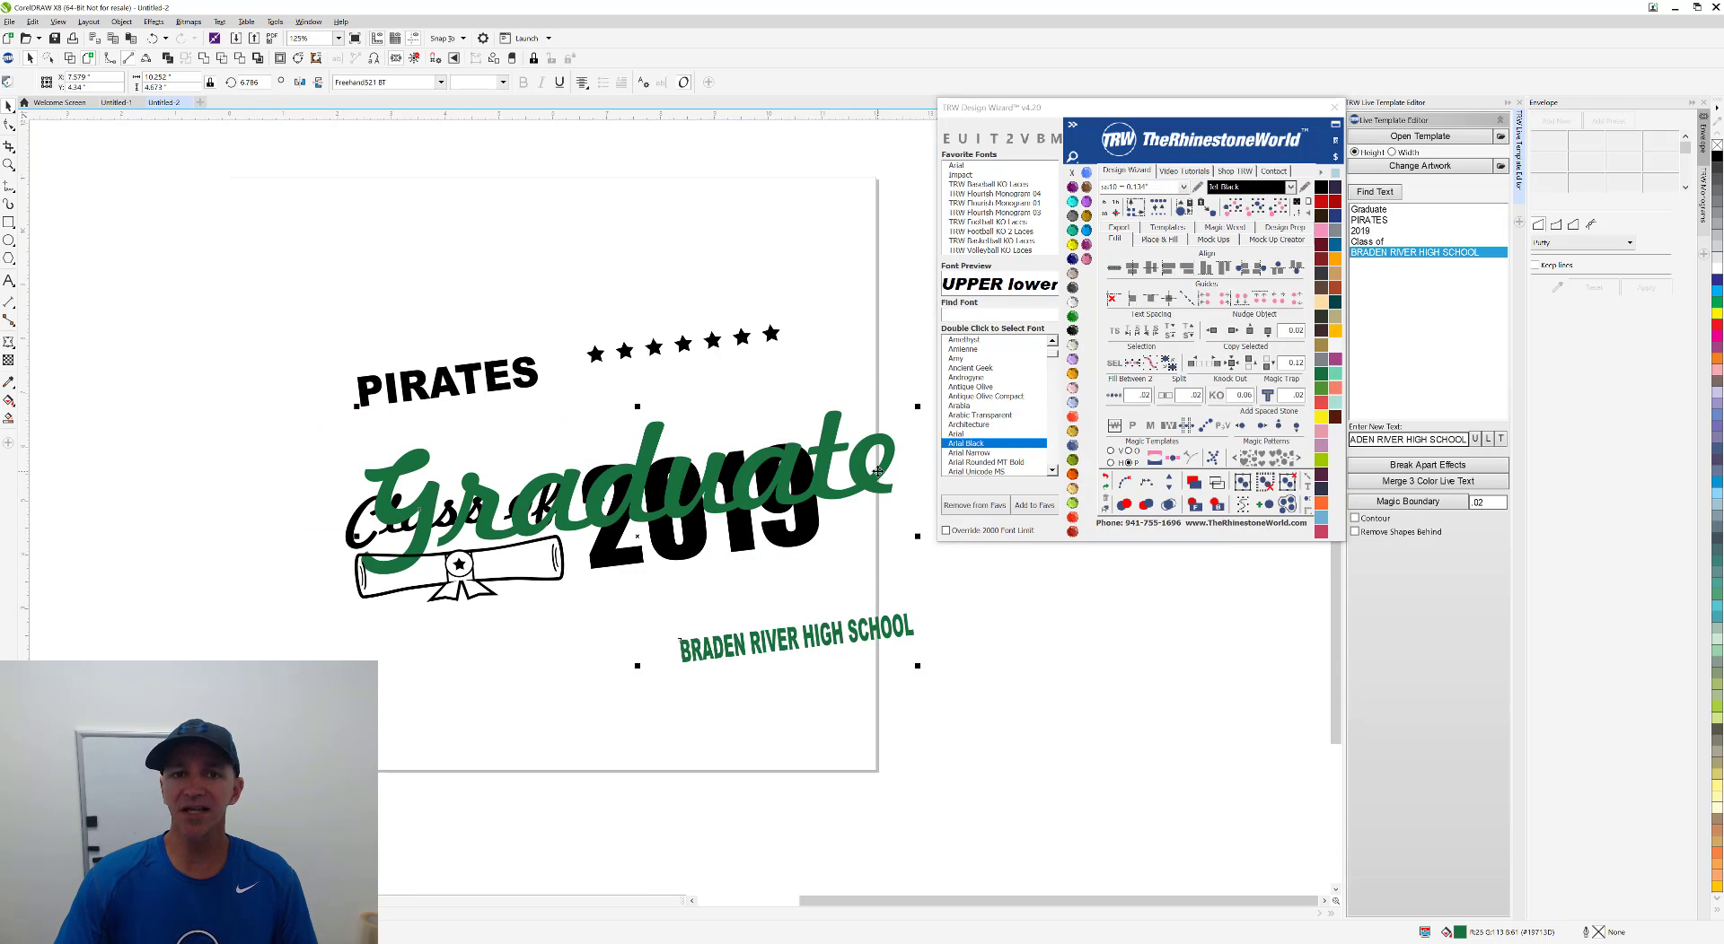
{"action": "key", "text": "ctrl+z"}
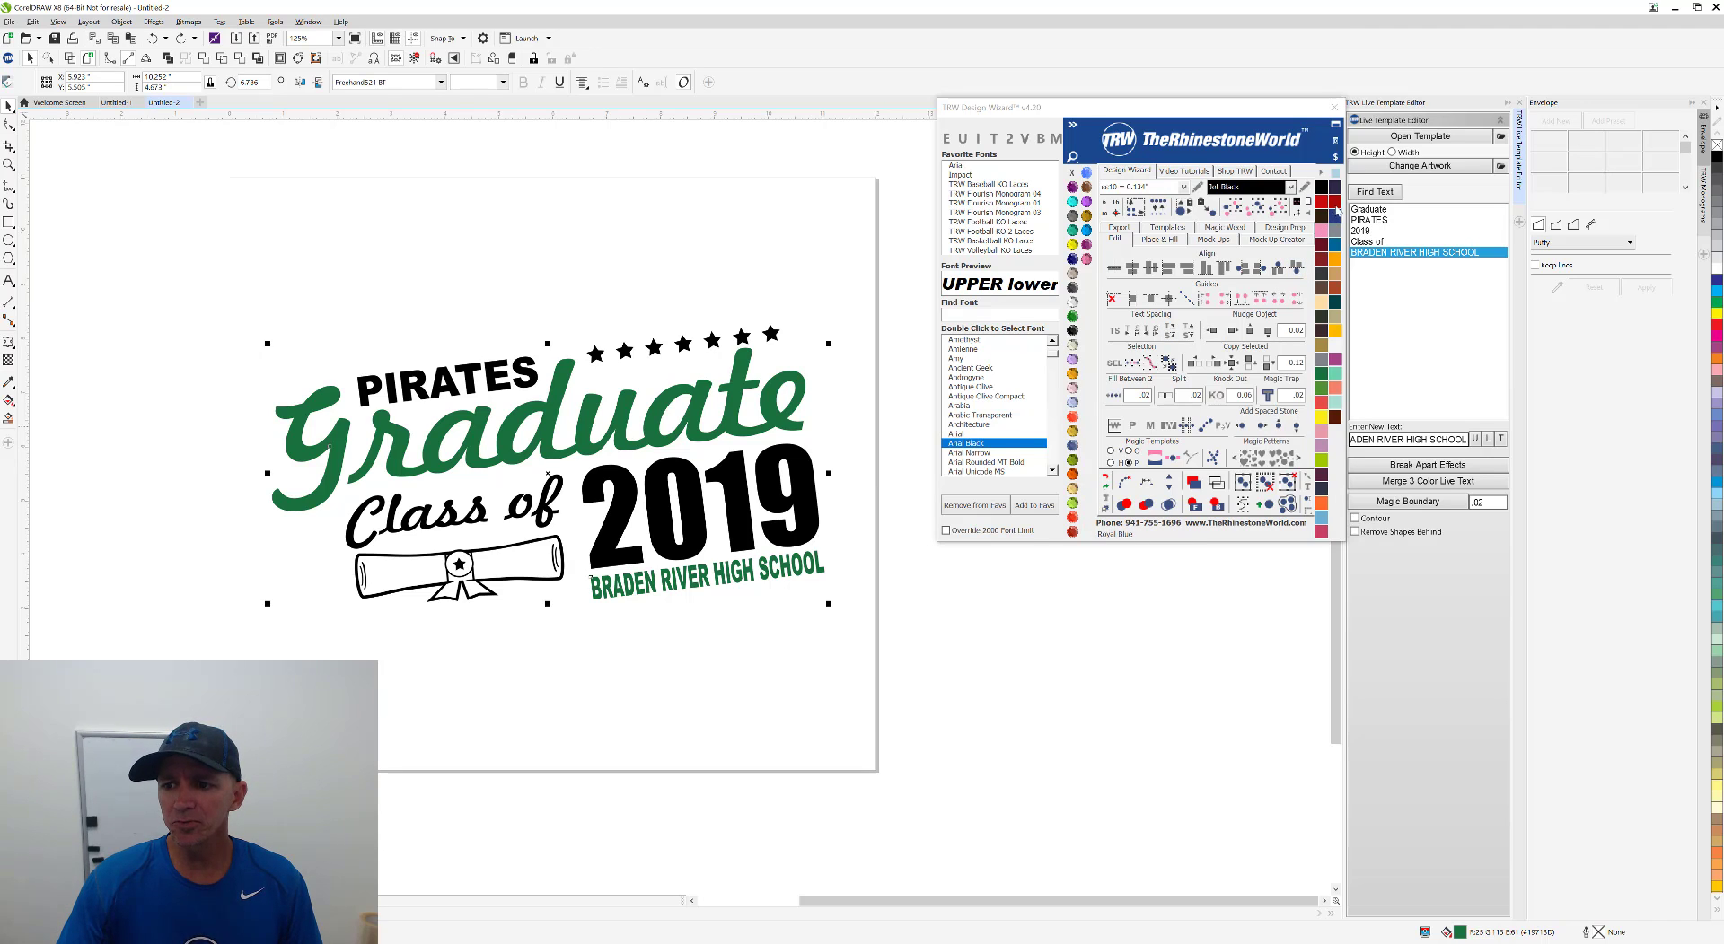
{"action": "left_click", "coordinate": [1335, 203]}
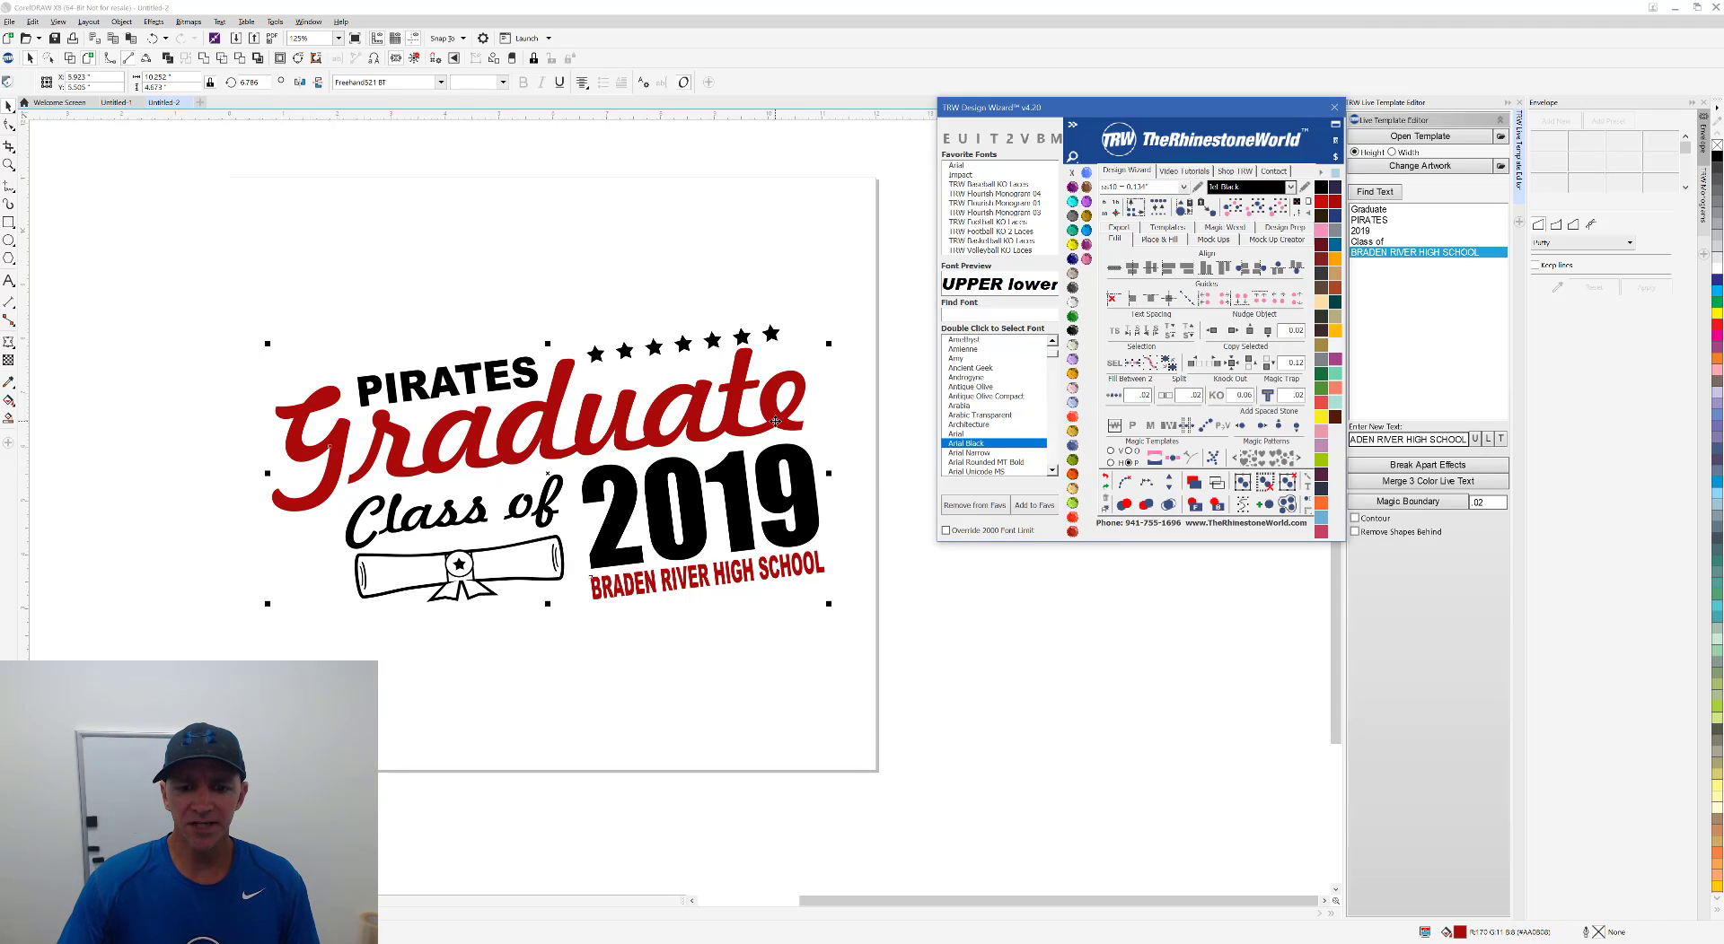
{"action": "left_click", "coordinate": [726, 247]}
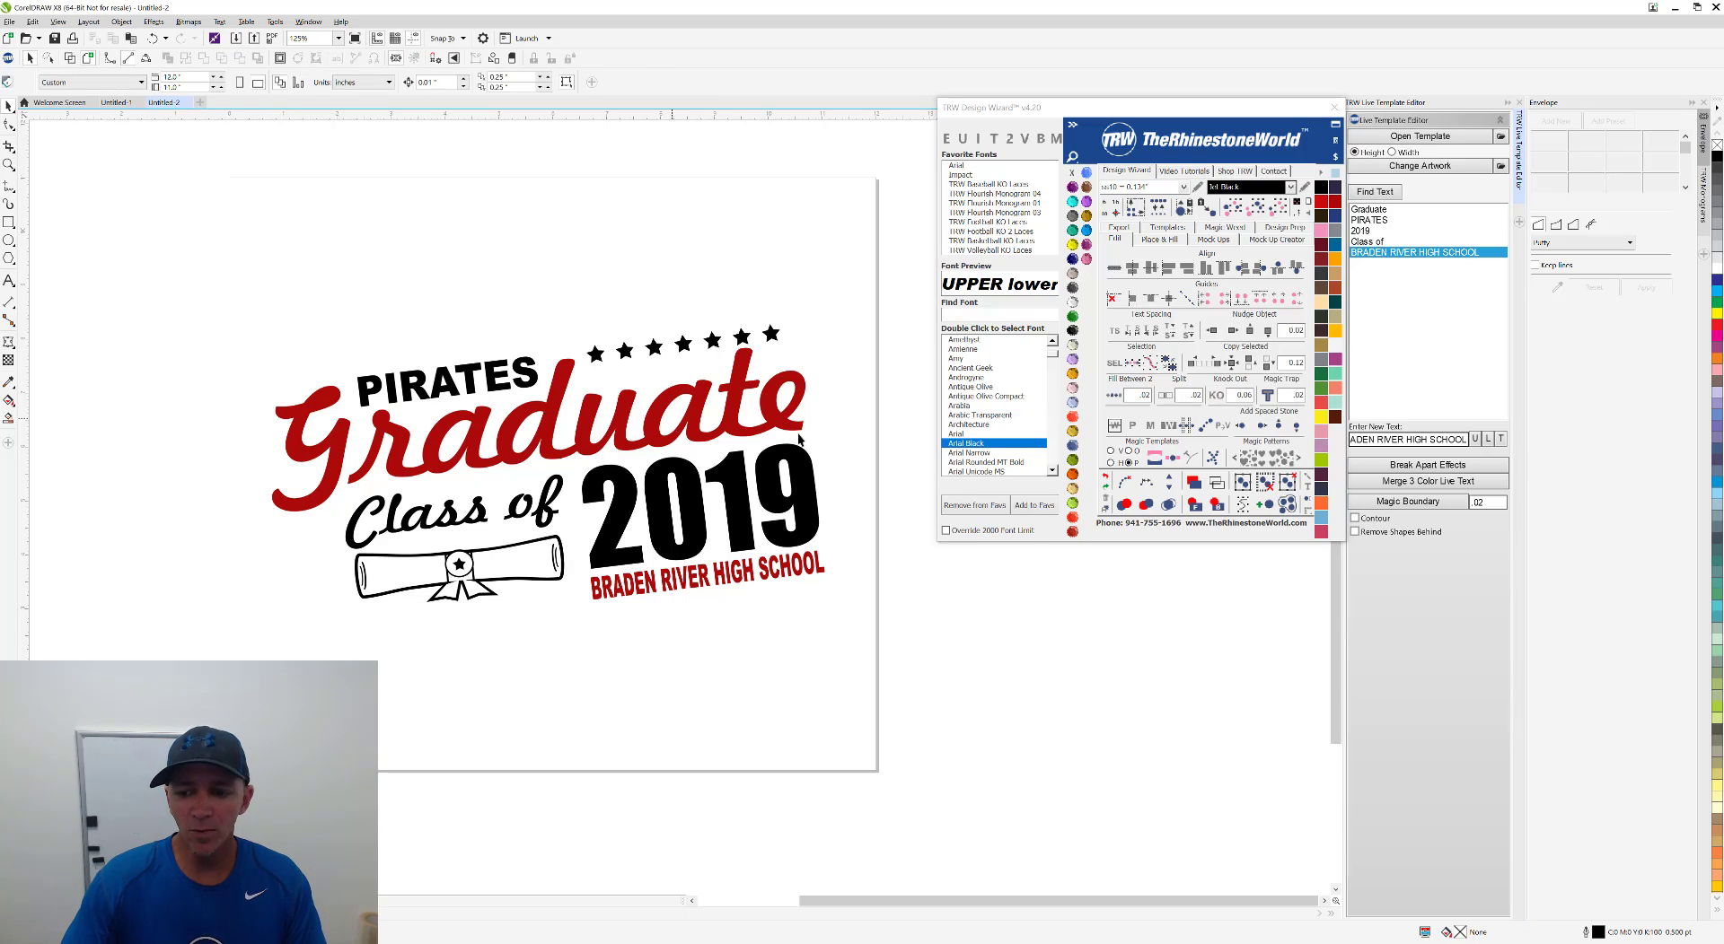
Inspect the script lettering's outlines in wireframe view and return to the enhanced view.
{"action": "left_click", "coordinate": [1217, 484]}
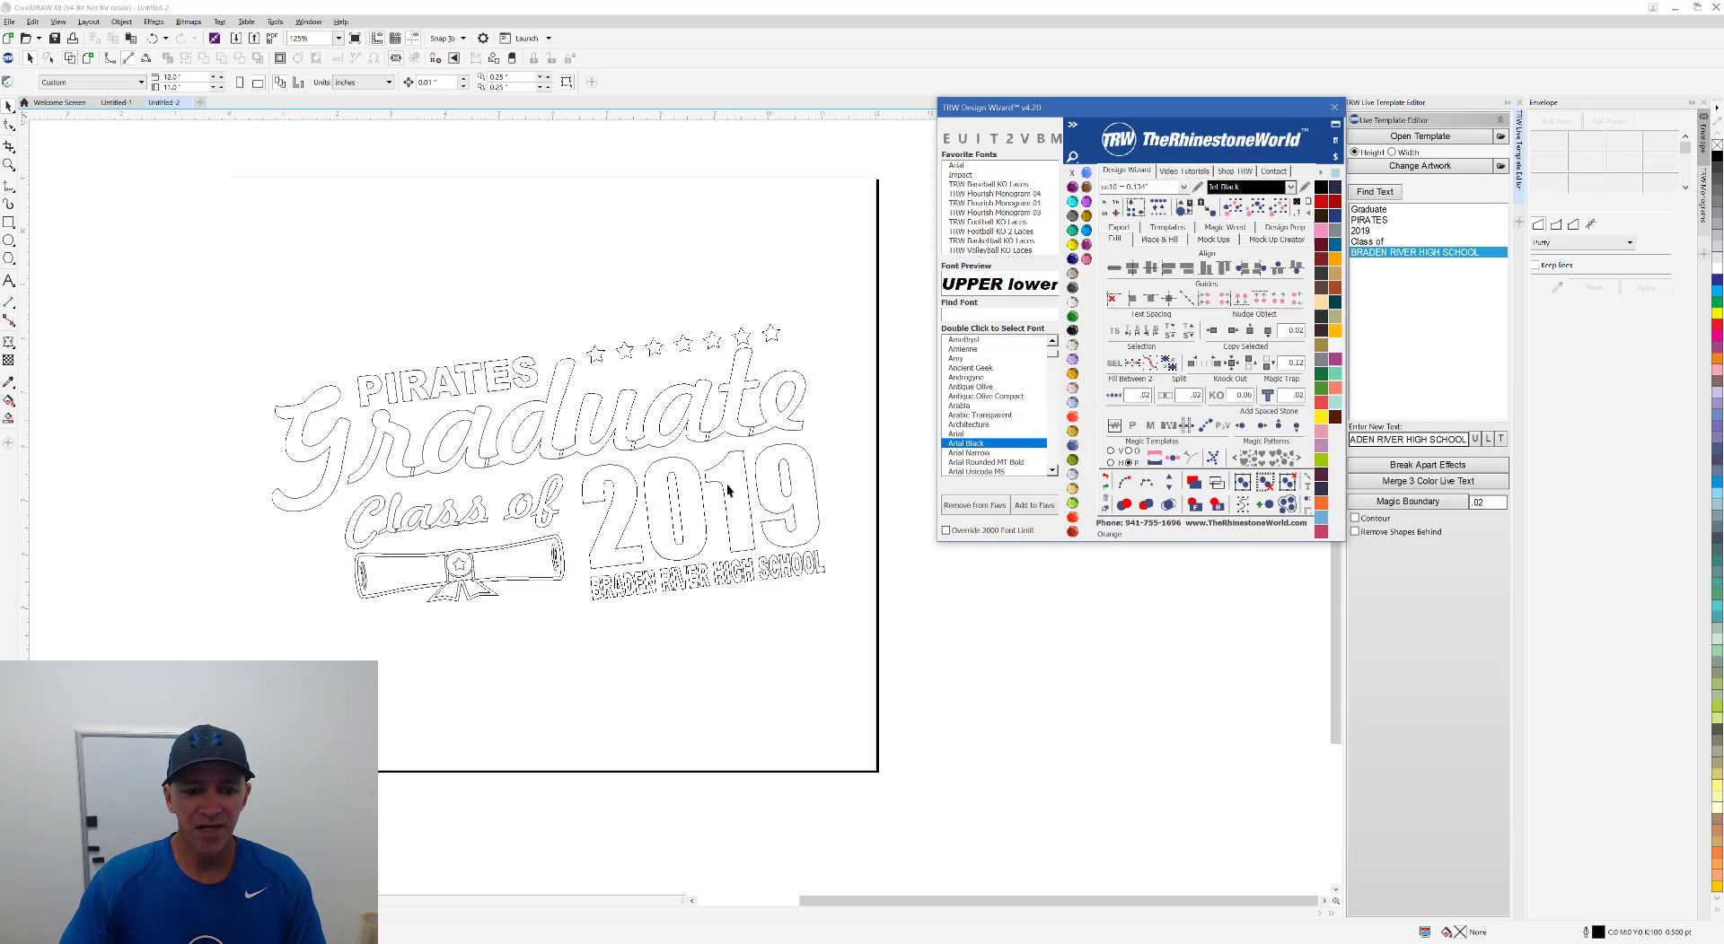
{"action": "left_click", "coordinate": [614, 442]}
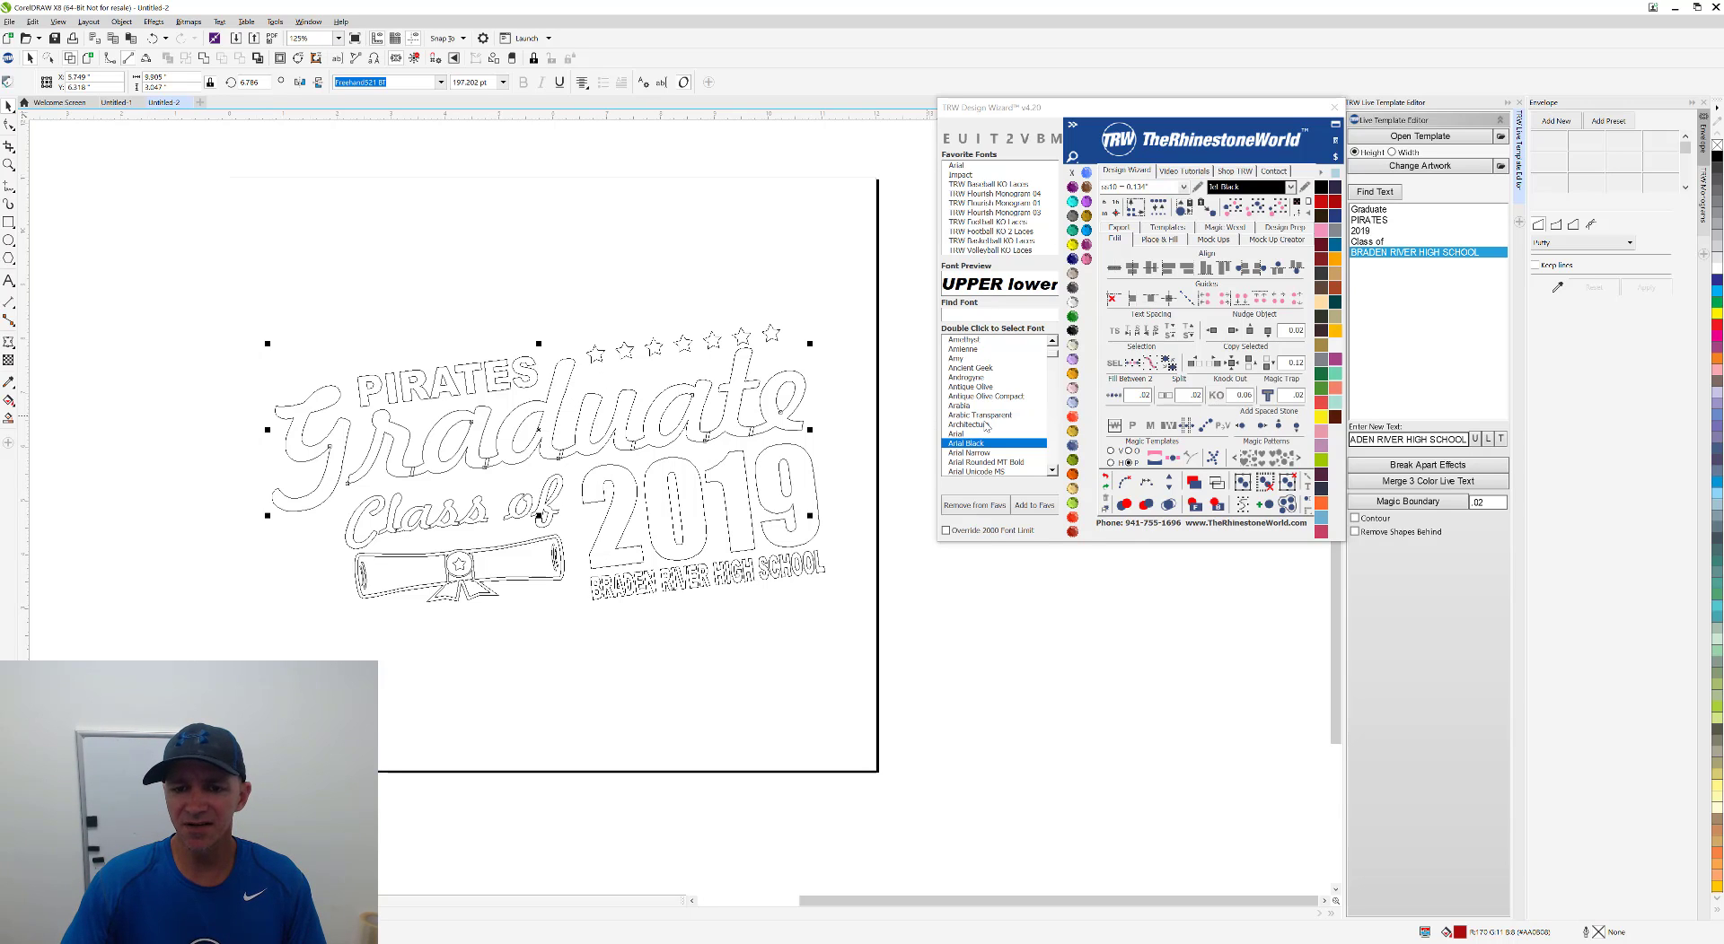
{"action": "left_click", "coordinate": [1195, 484]}
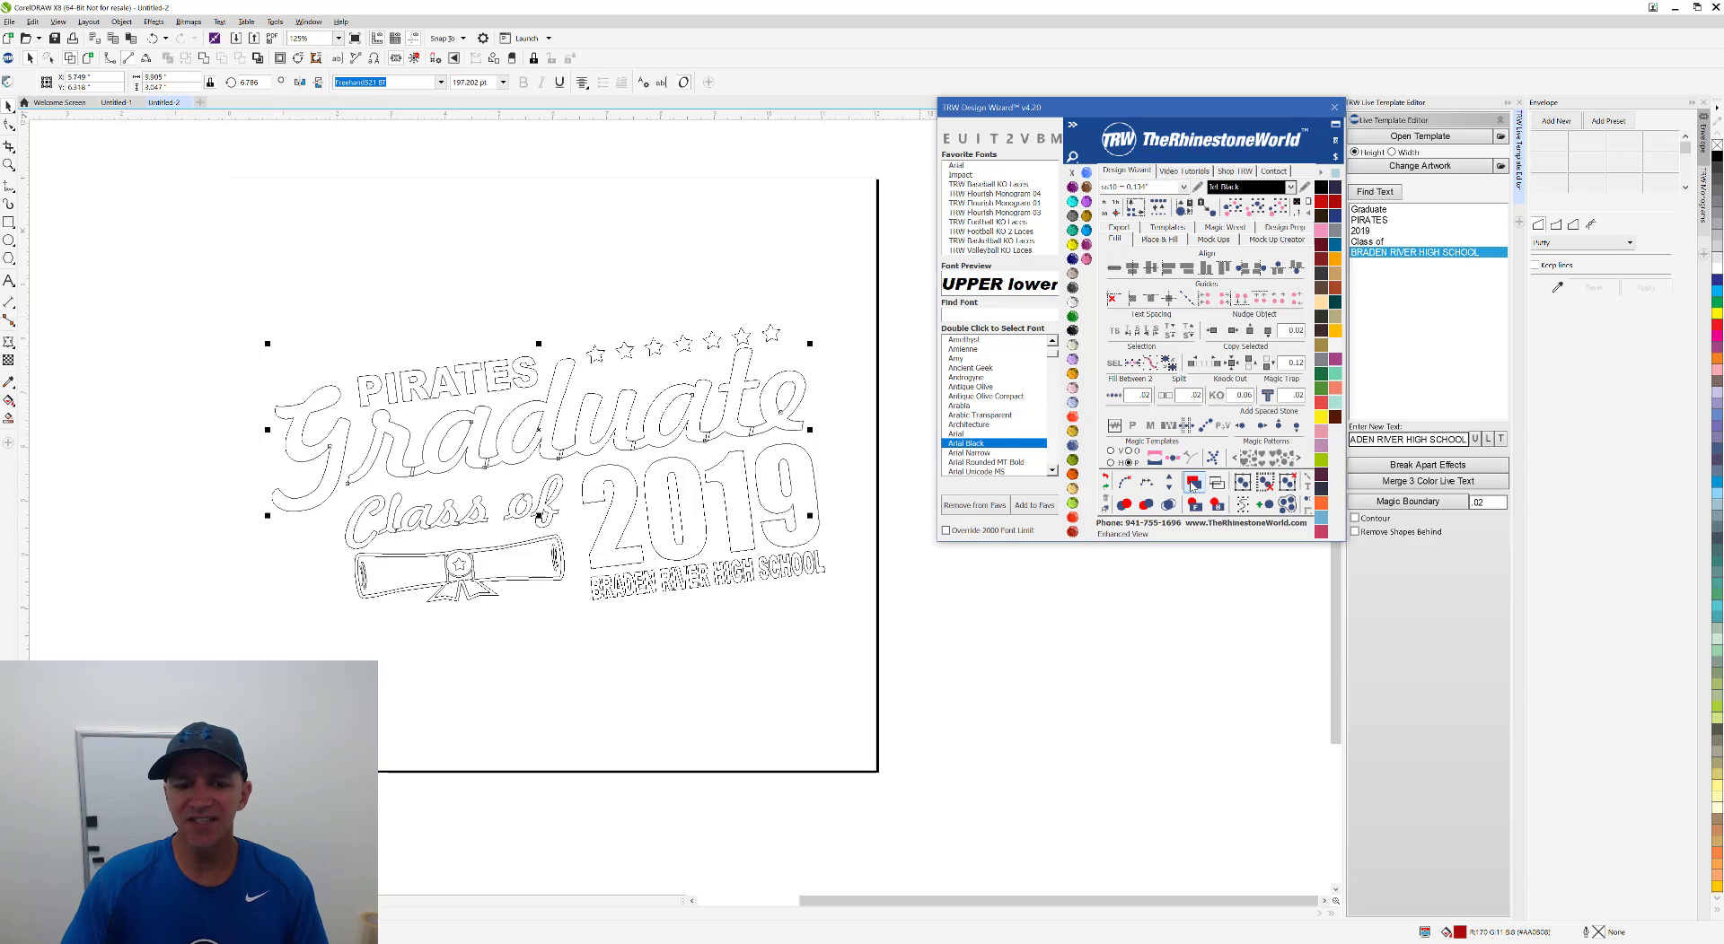
Weld the red Graduate and BRADEN RIVER HIGH SCHOOL texts together.
{"action": "left_click", "coordinate": [777, 303]}
{"action": "left_click", "coordinate": [738, 392]}
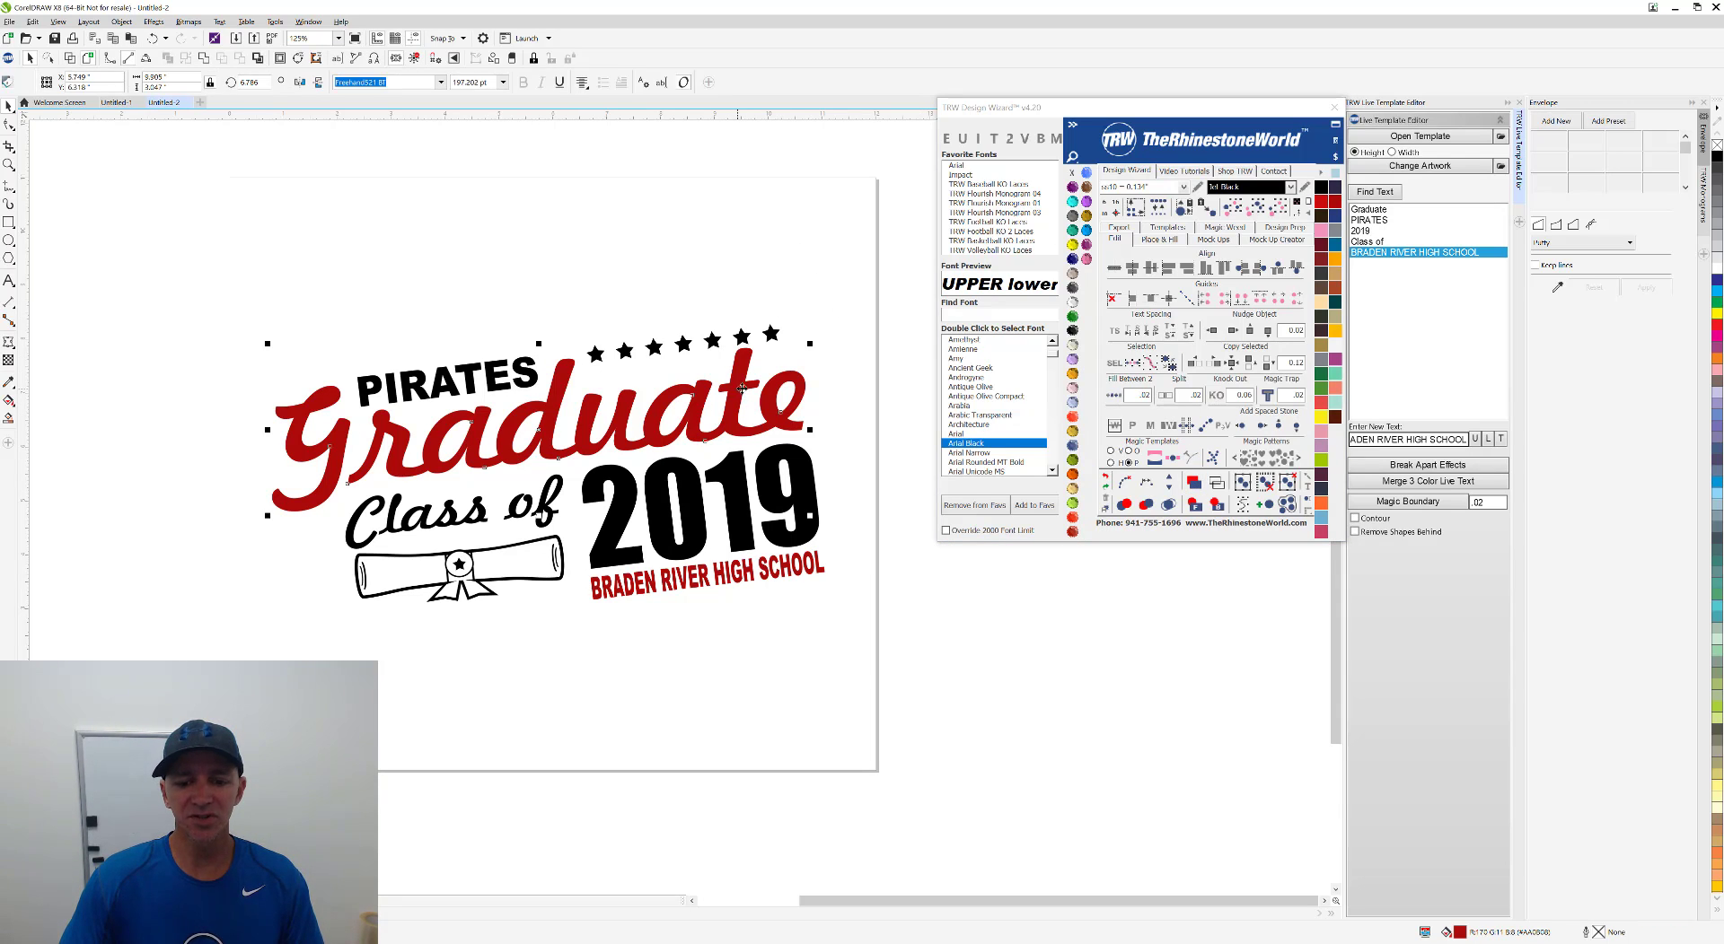
{"action": "left_click", "coordinate": [816, 578], "text": "shift"}
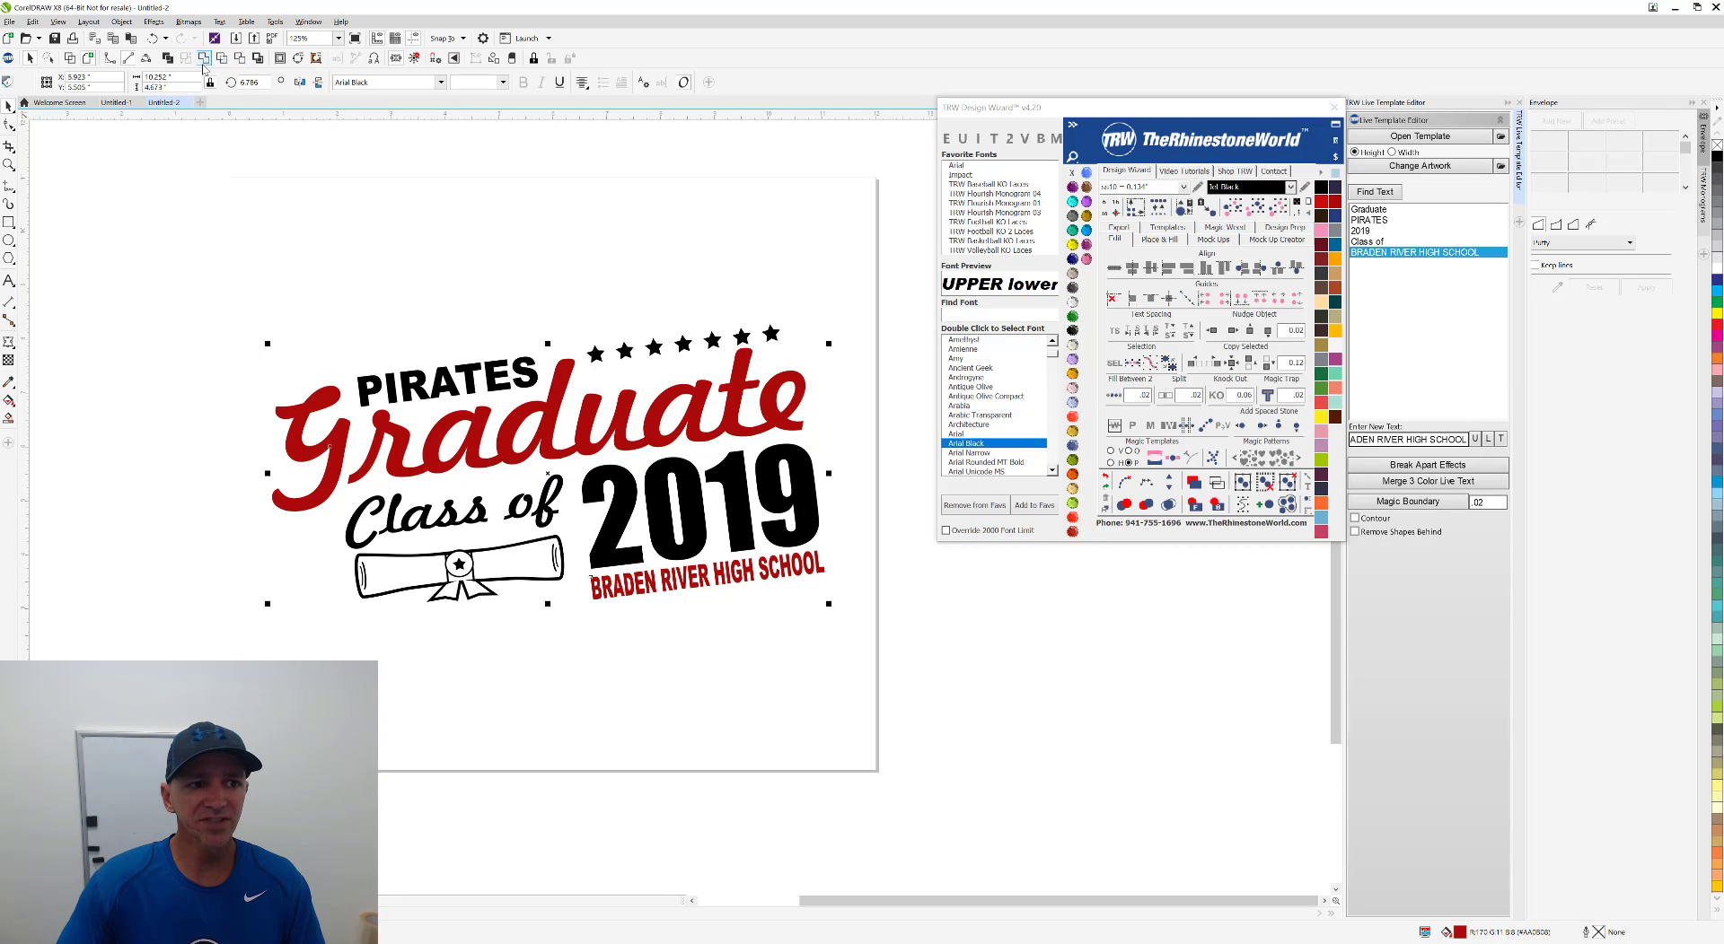
{"action": "key", "text": "ctrl+g"}
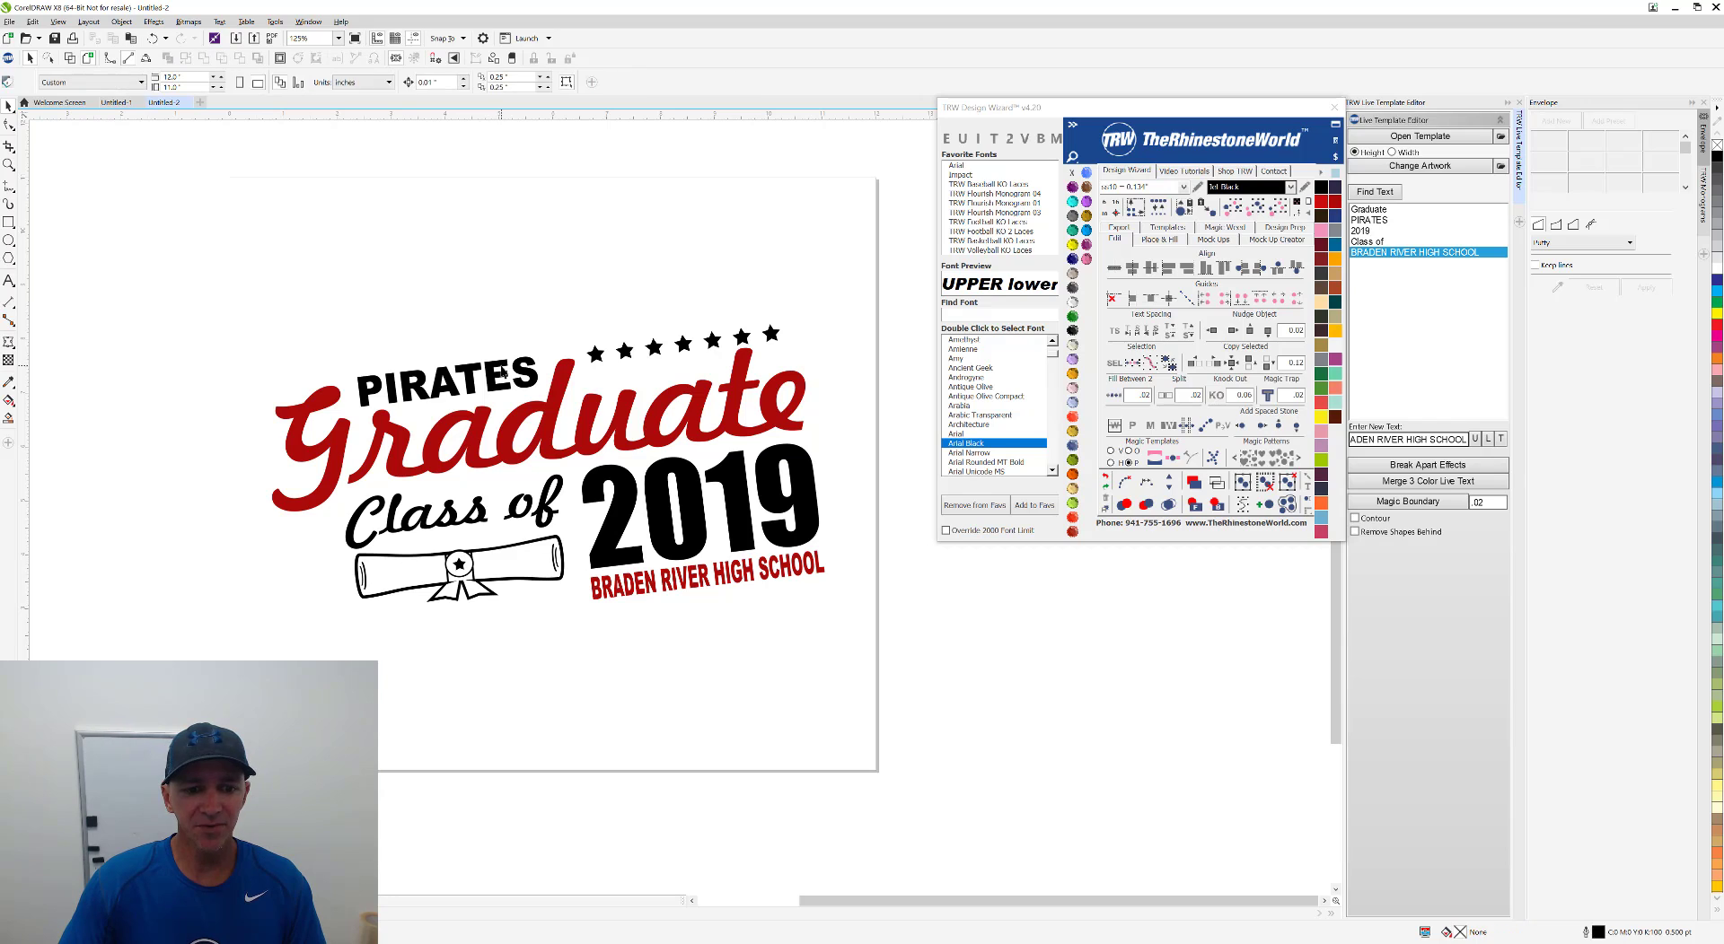
Select all black elements by their shared colour and weld them into a single shape.
{"action": "left_click", "coordinate": [503, 371]}
{"action": "left_click", "coordinate": [1258, 209]}
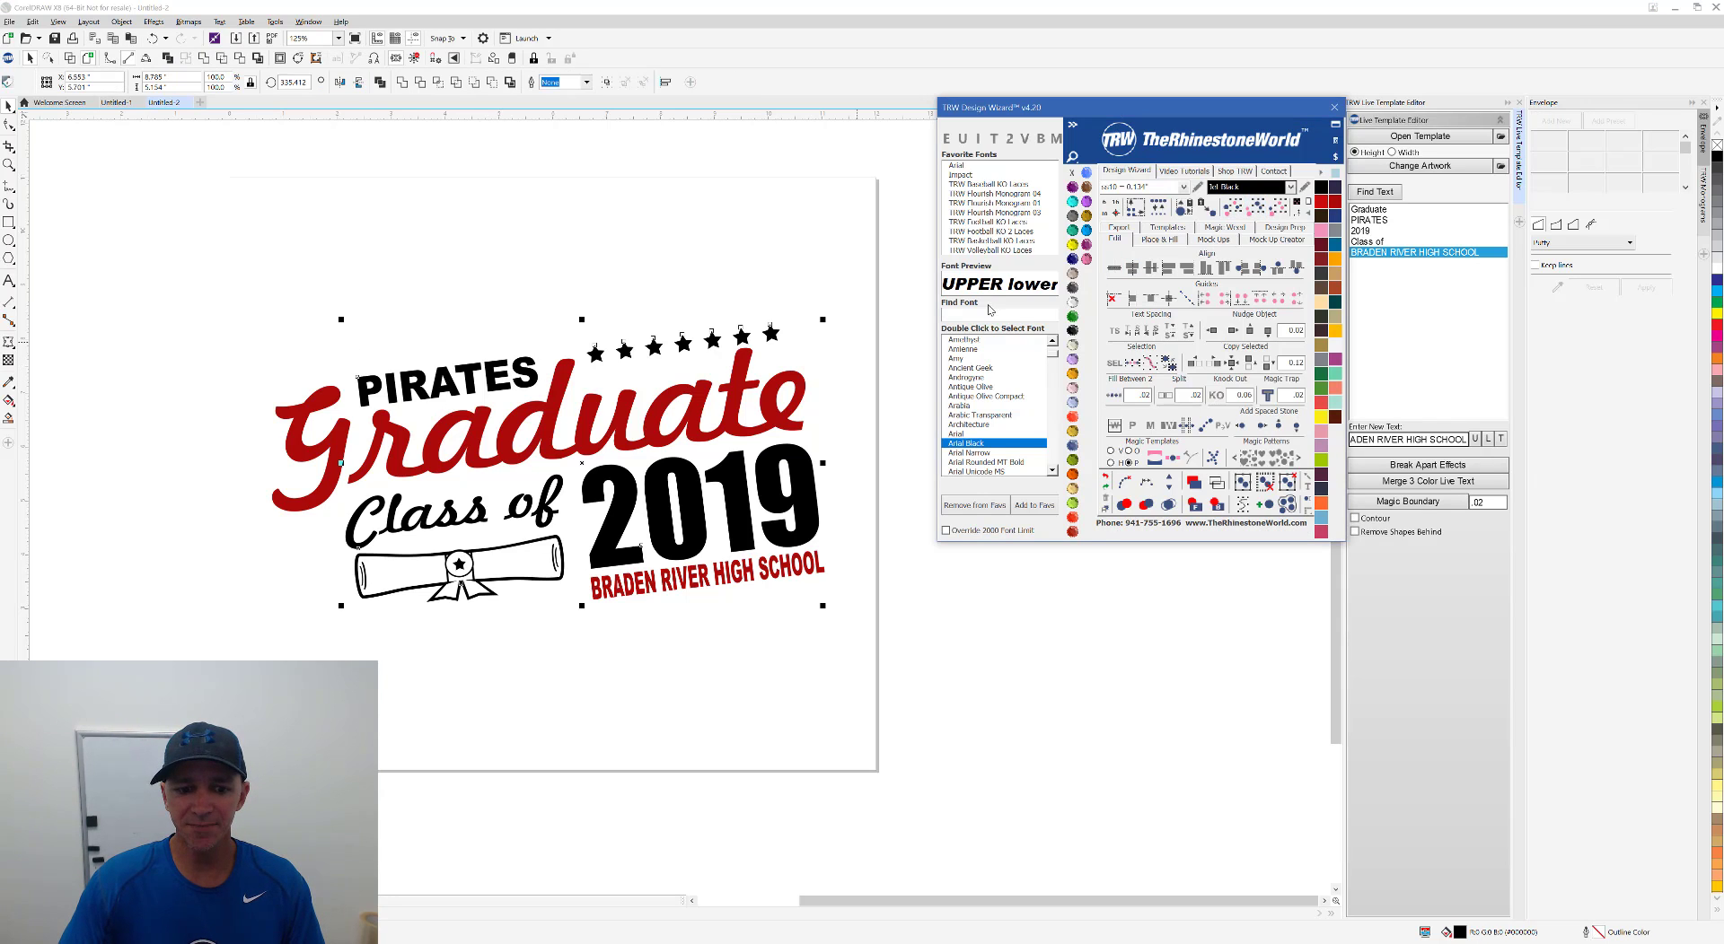
{"action": "left_click", "coordinate": [204, 59]}
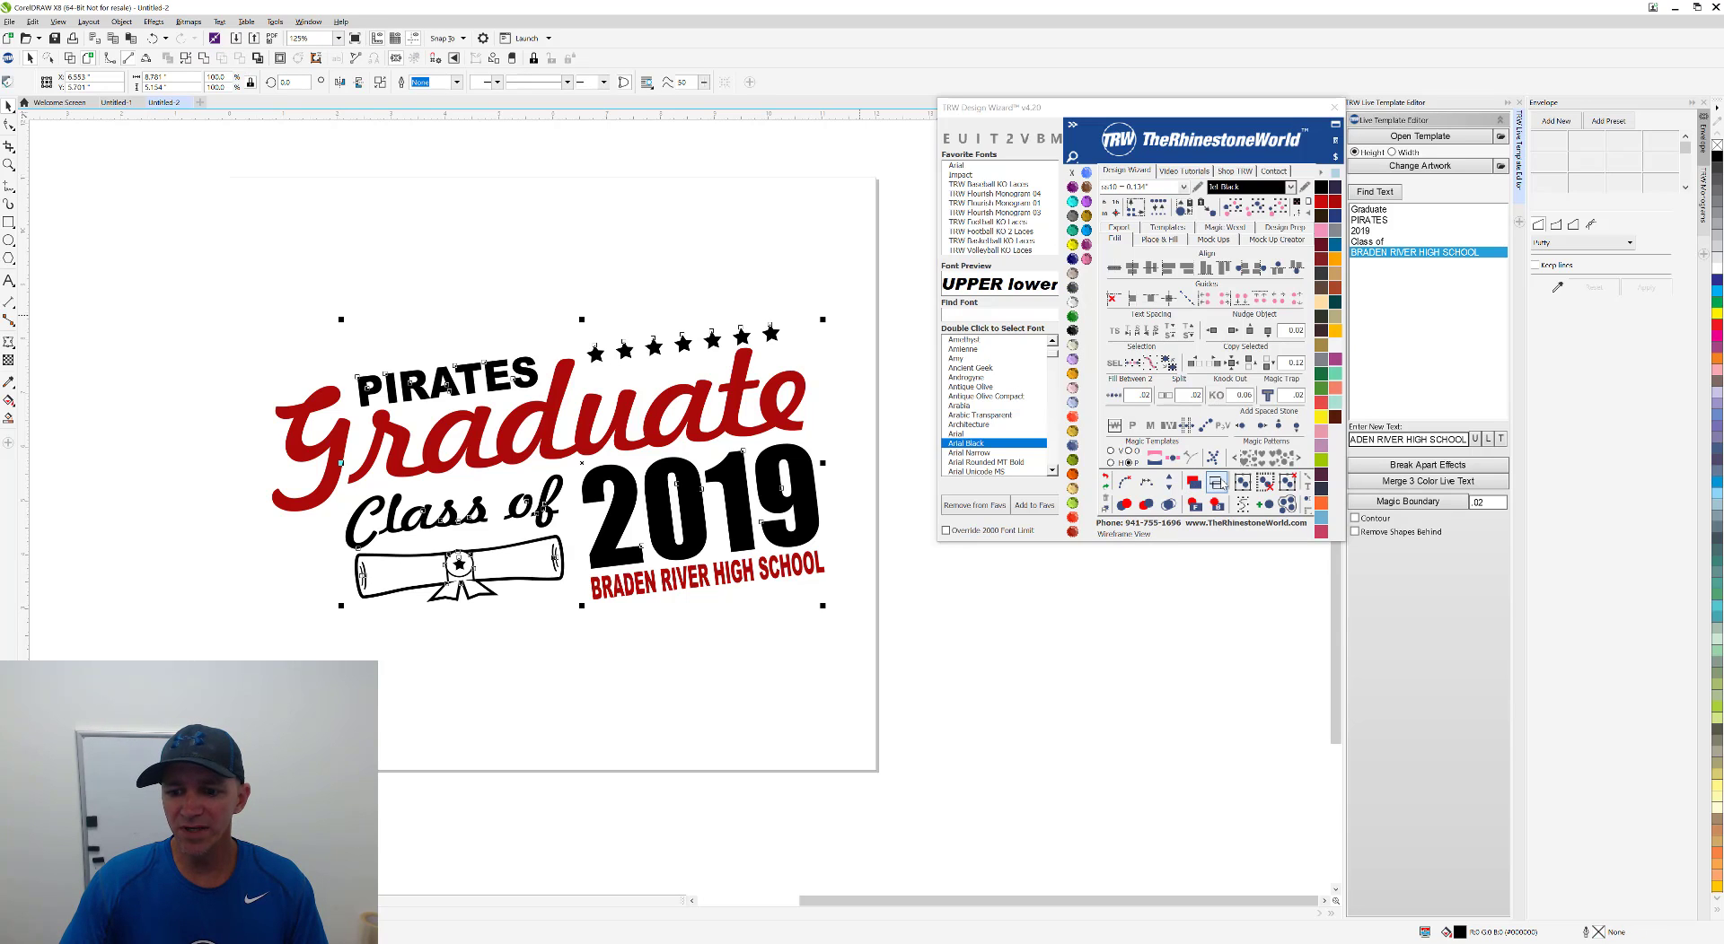
Check the welded artwork's outlines in wireframe view and restore the full-colour display.
{"action": "left_click", "coordinate": [1171, 483]}
{"action": "left_click", "coordinate": [482, 449]}
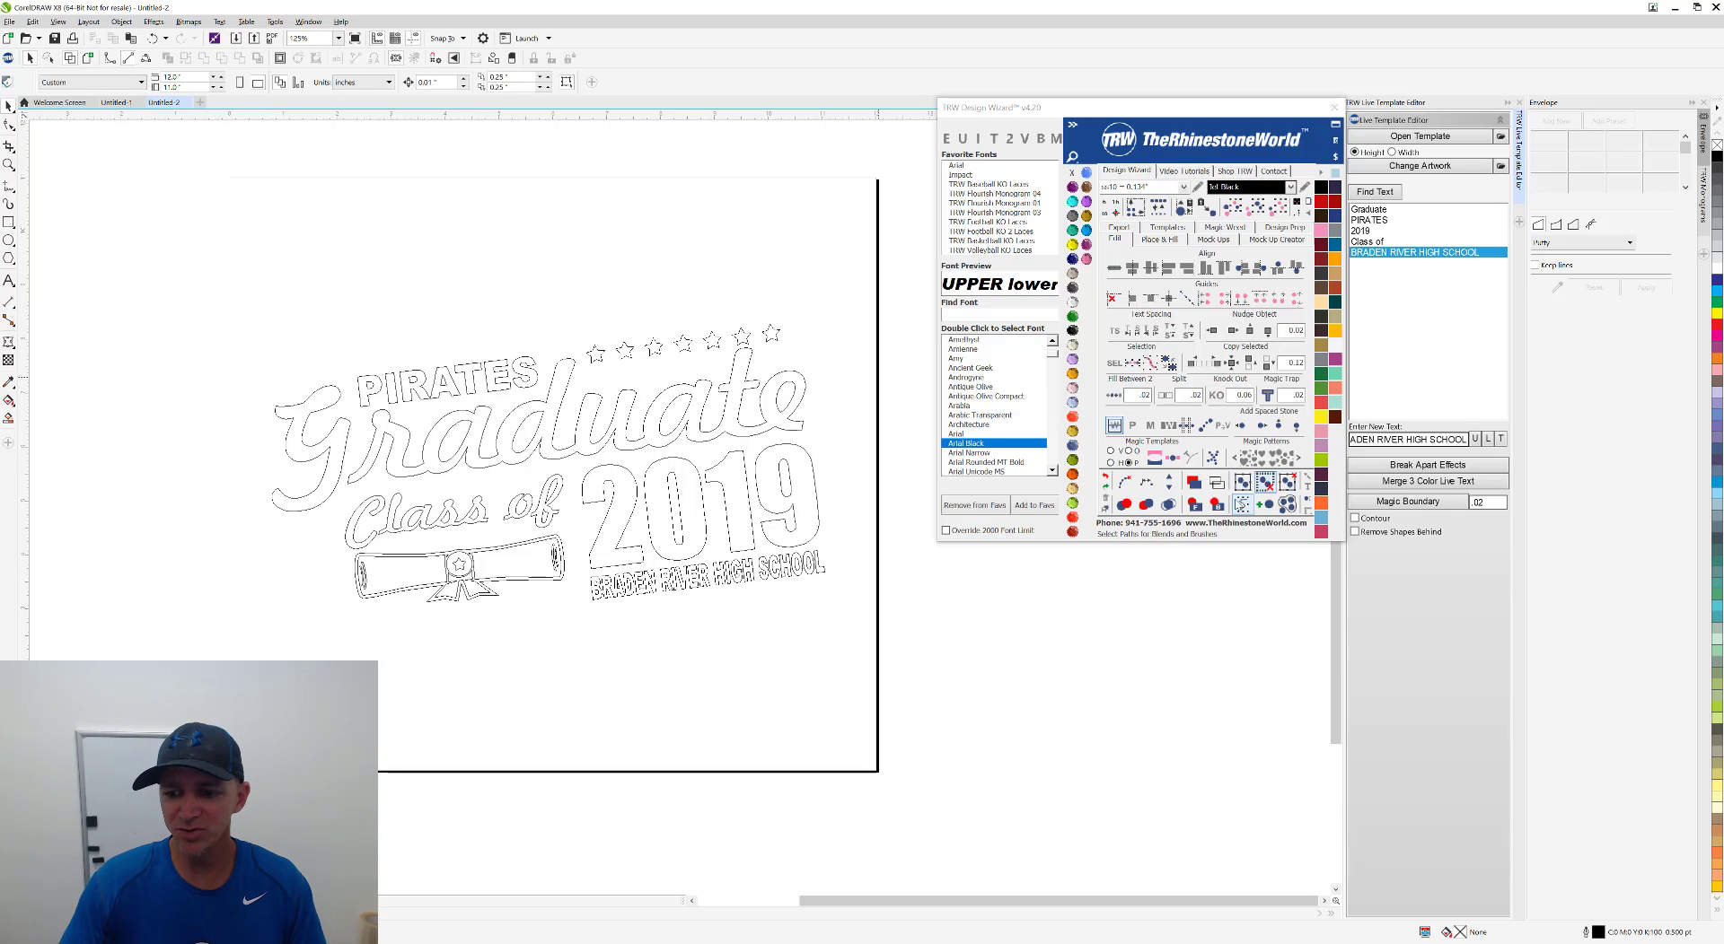
{"action": "left_click", "coordinate": [1114, 426]}
{"action": "left_click", "coordinate": [805, 322]}
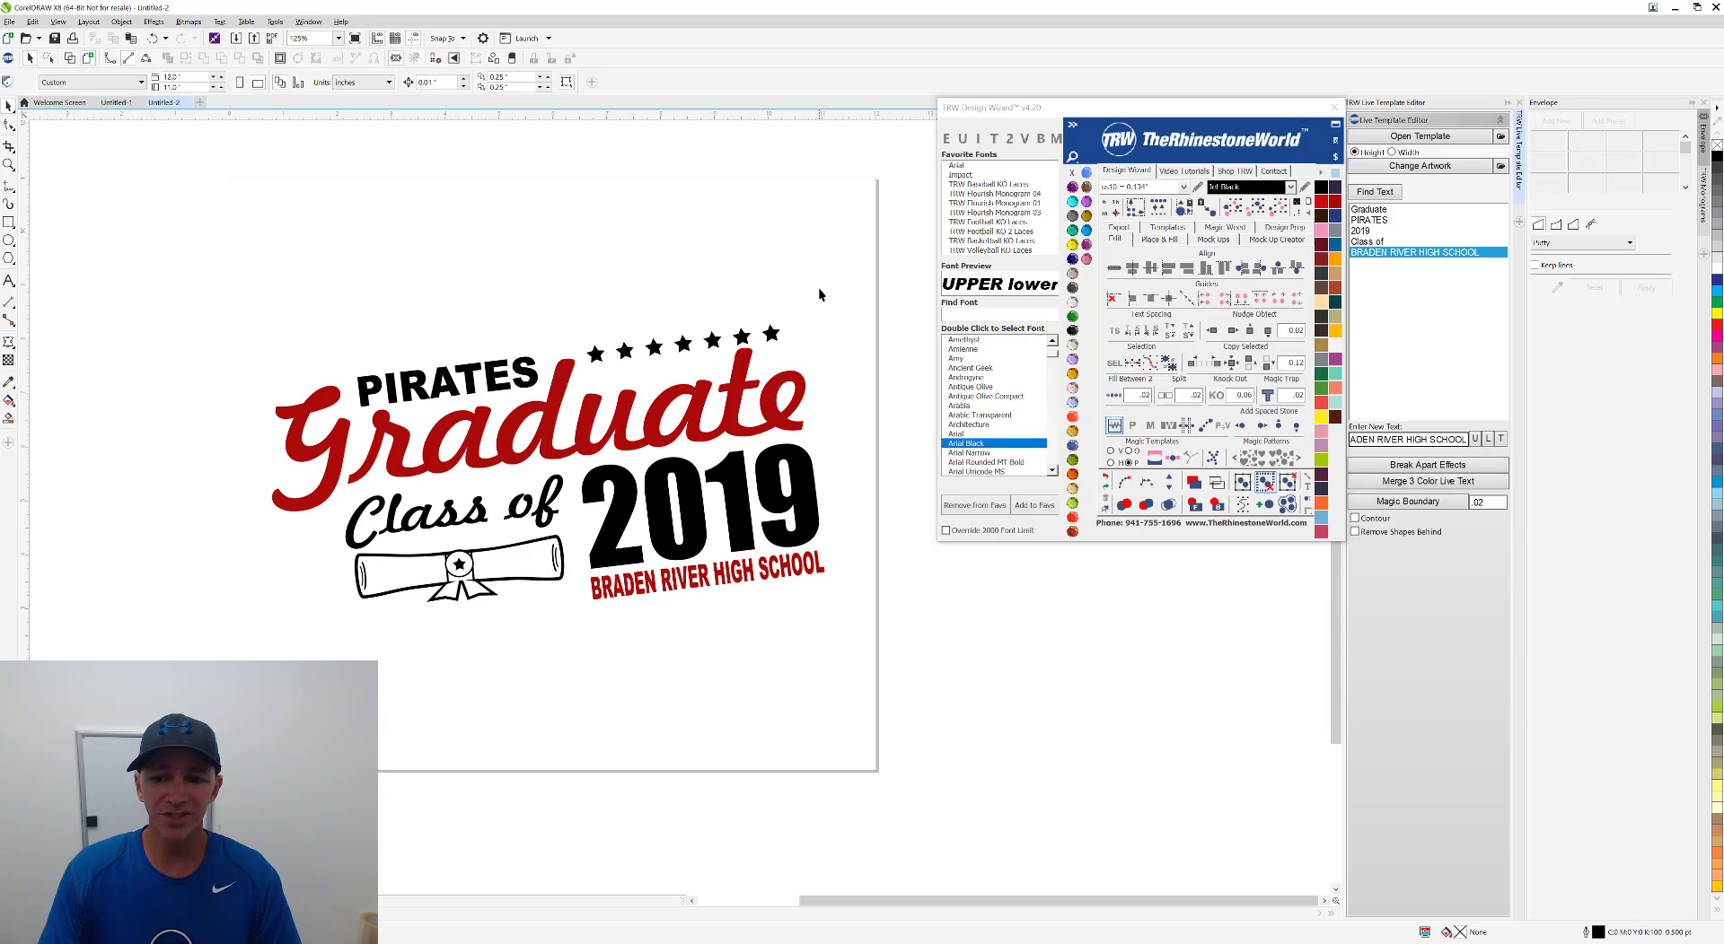
Select the entire graduation design, review its pricing information with dimensions and vinyl costs, and close the report.
{"action": "scroll", "coordinate": [828, 321], "scroll_direction": "down", "scroll_amount": 2}
{"action": "left_click_drag", "start_coordinate": [858, 280], "coordinate": [496, 530]}
{"action": "scroll", "coordinate": [725, 375], "scroll_direction": "up", "scroll_amount": 2}
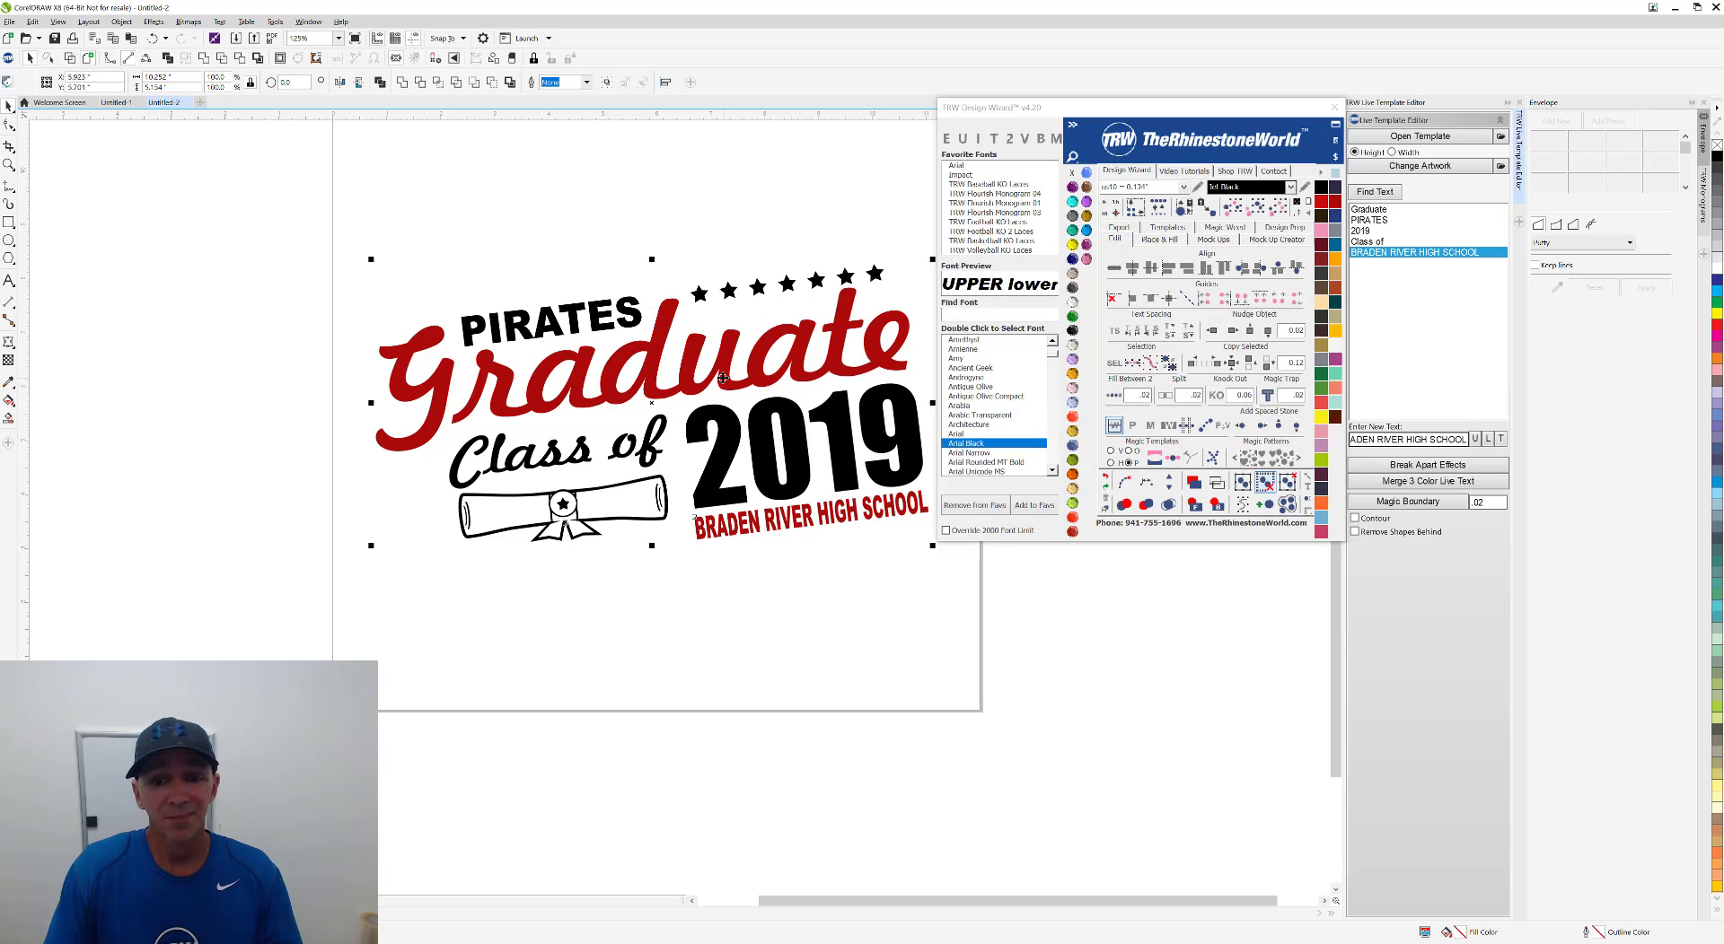
{"action": "scroll", "coordinate": [731, 403], "scroll_direction": "down", "scroll_amount": 3}
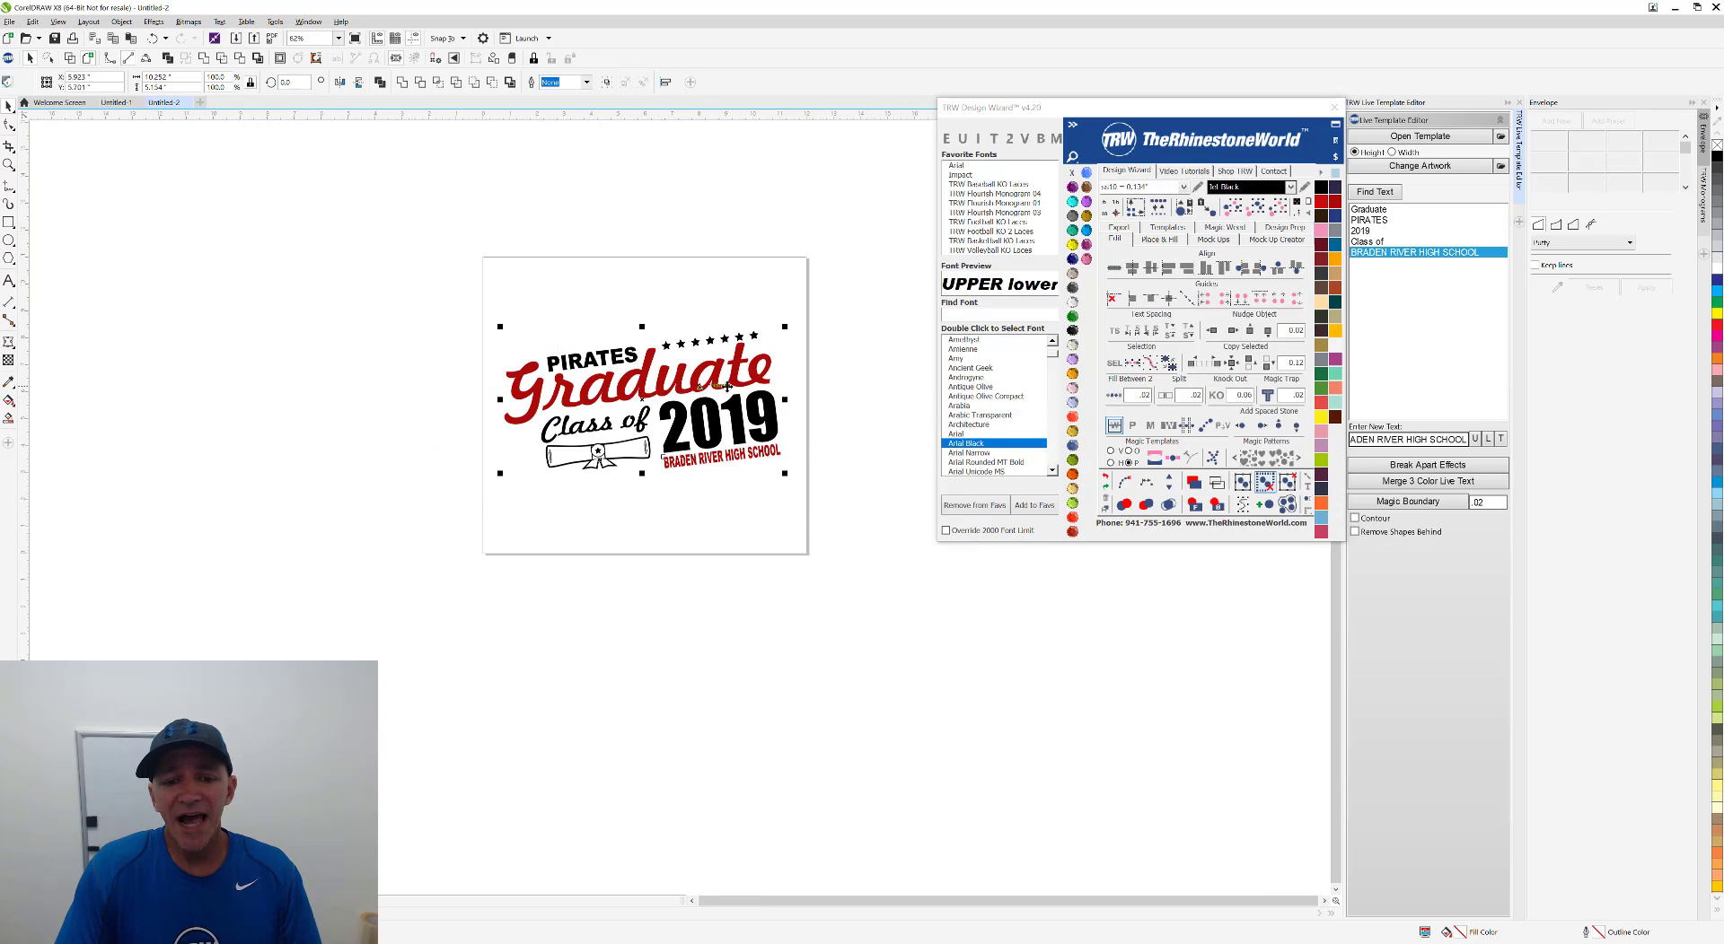
{"action": "scroll", "coordinate": [745, 385], "scroll_direction": "up", "scroll_amount": 3}
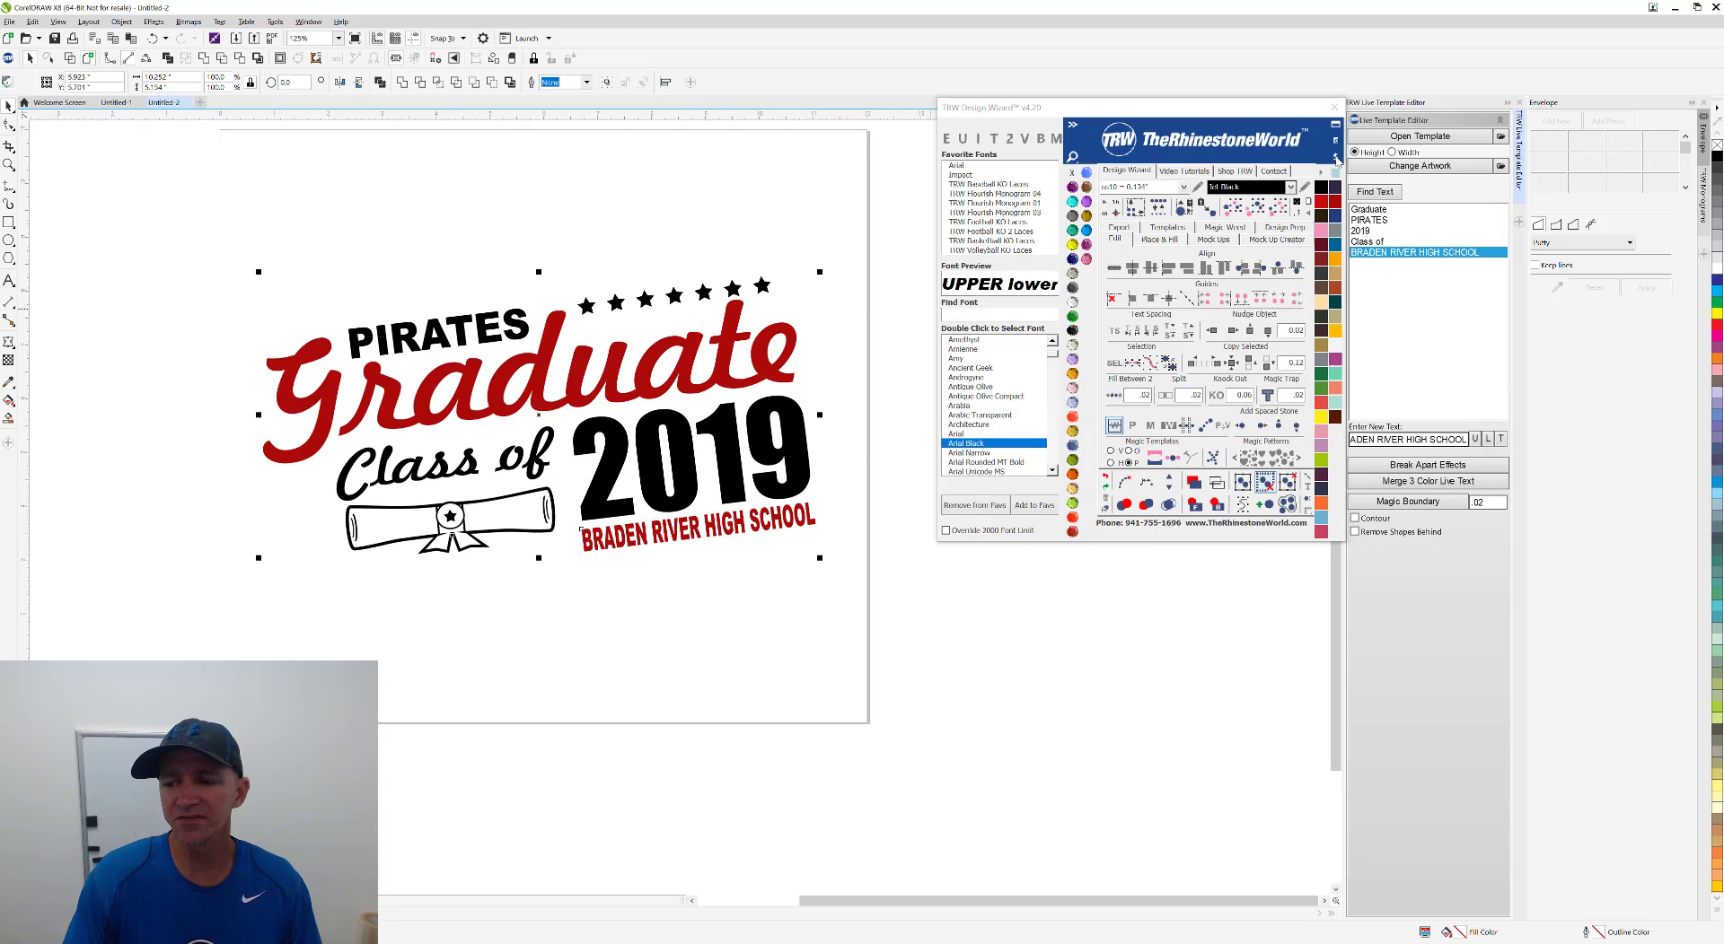
{"action": "left_click", "coordinate": [1337, 160]}
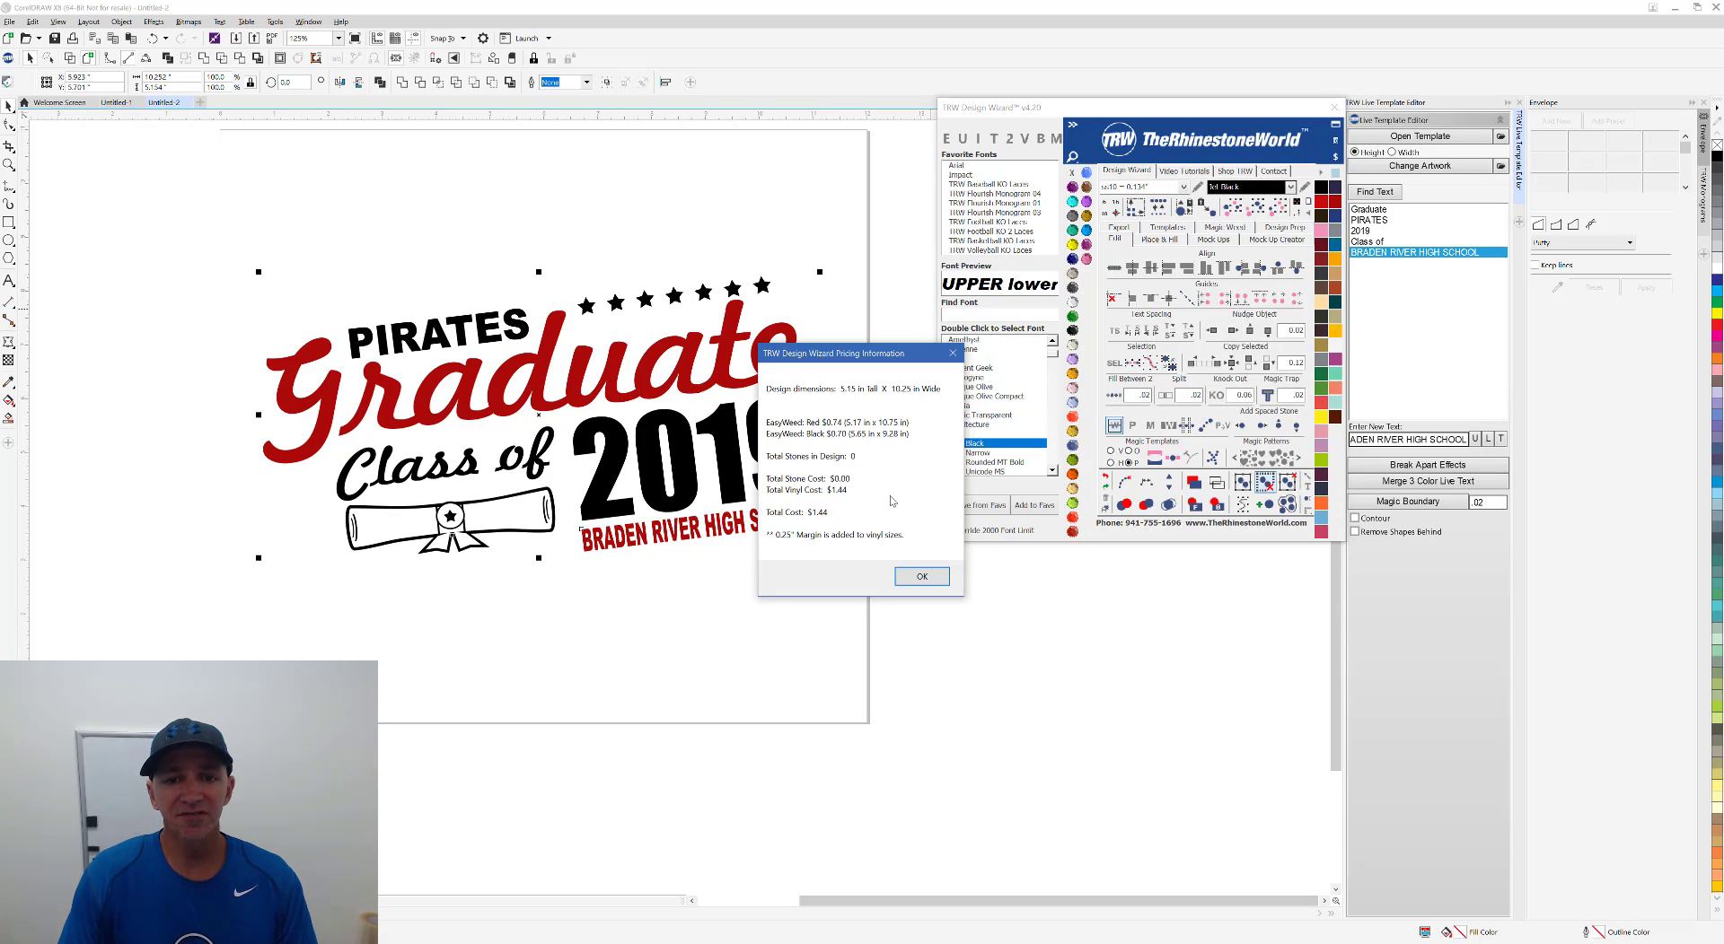
{"action": "left_click", "coordinate": [940, 579]}
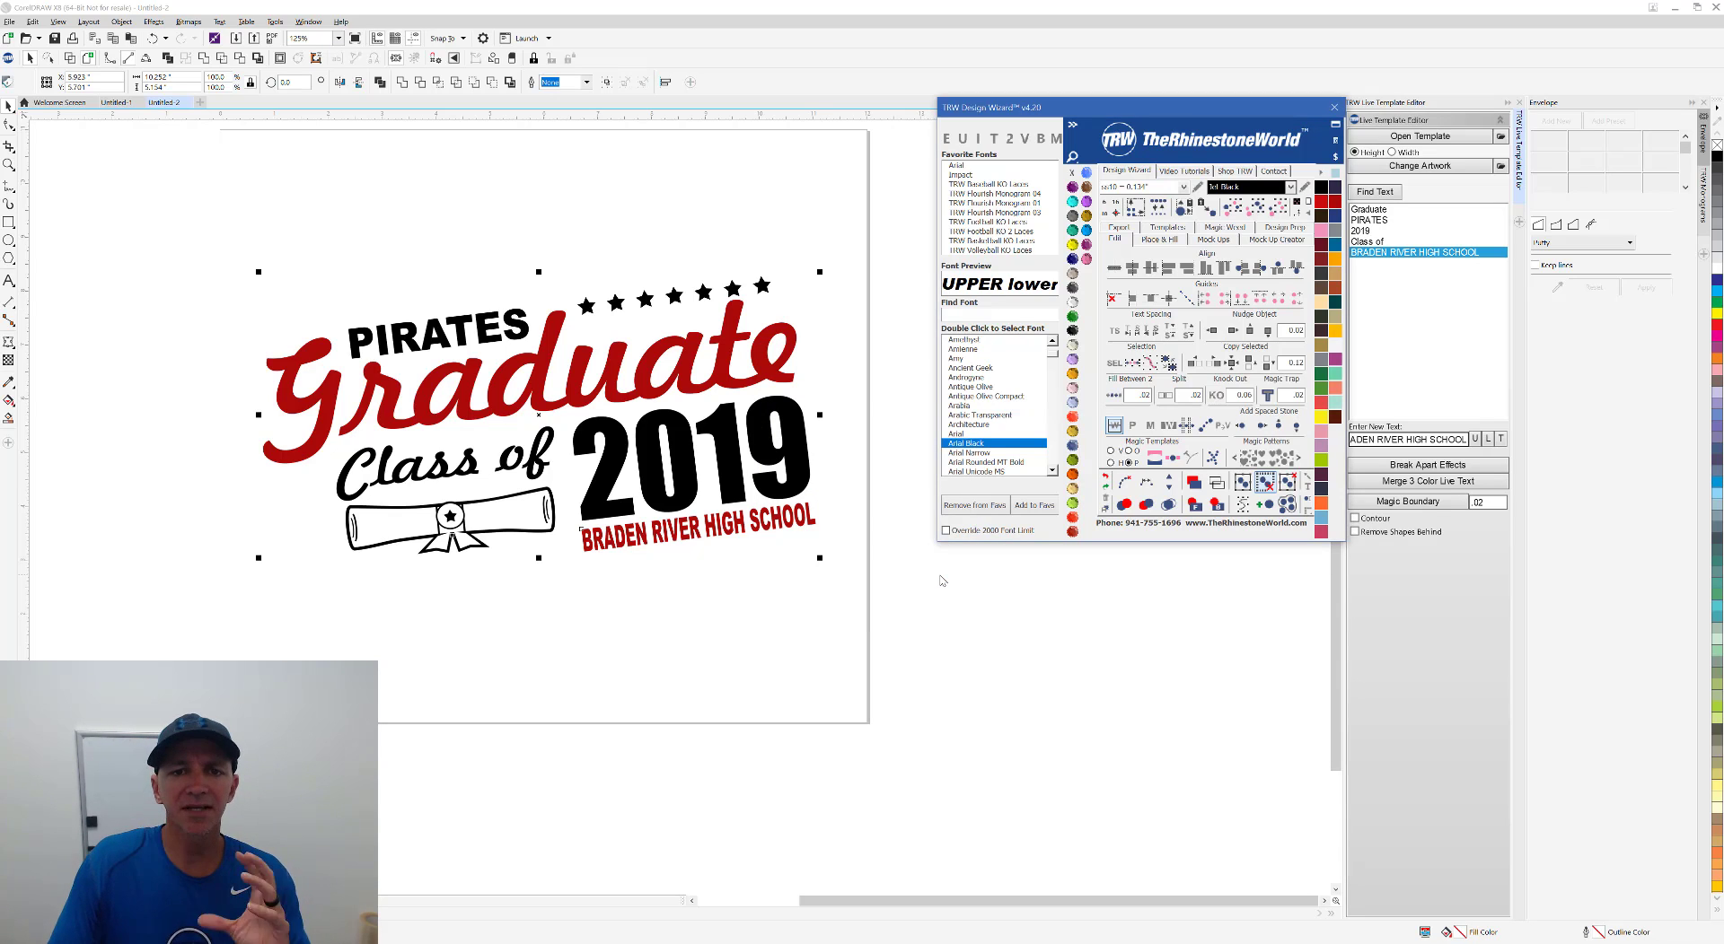
Open the price breakdown assistant for the selected graduation design and load the Basic Bulk preset.
{"action": "left_click", "coordinate": [1335, 158]}
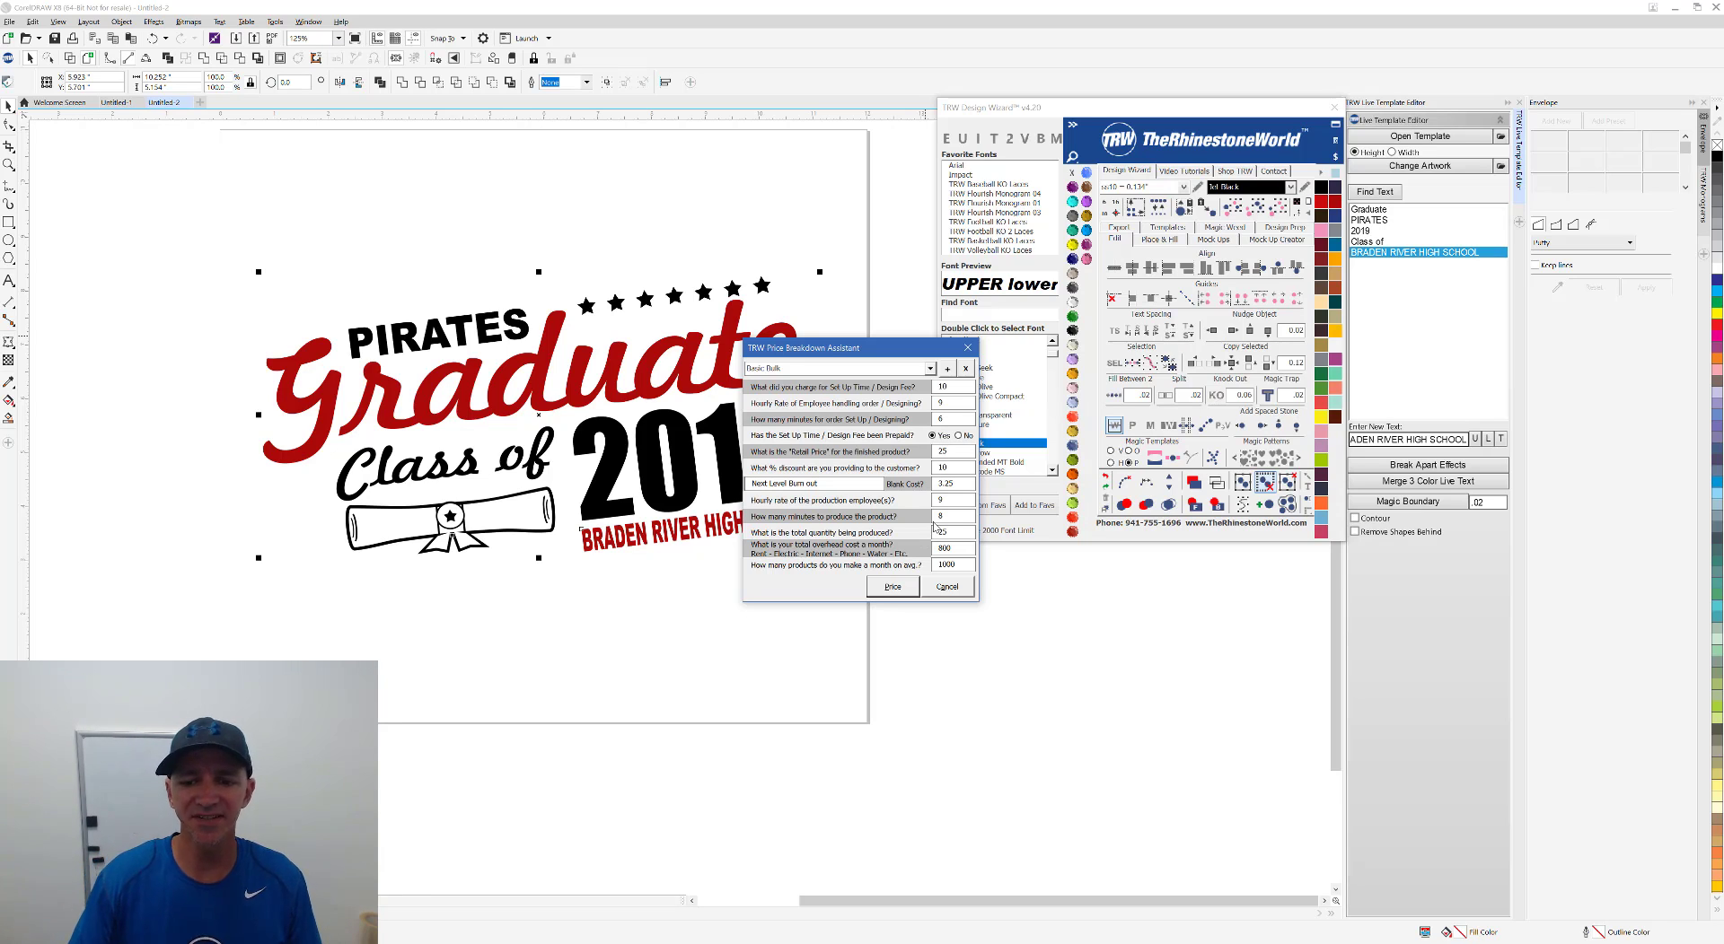
{"action": "left_click", "coordinate": [929, 369]}
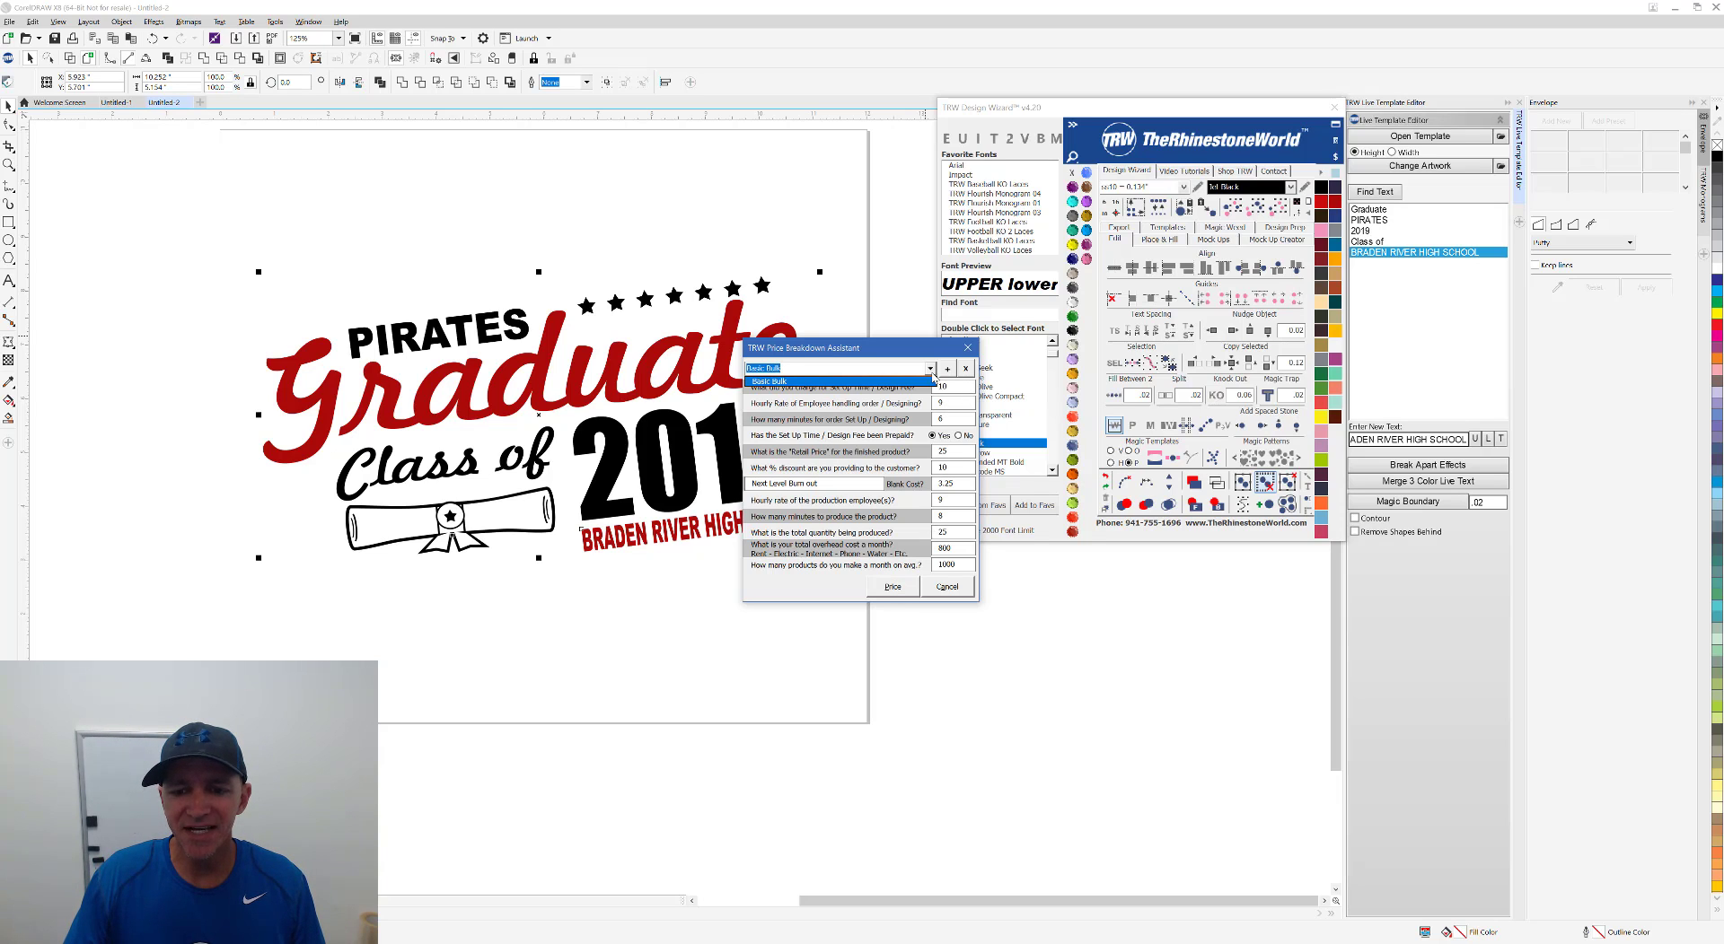
{"action": "left_click", "coordinate": [932, 381]}
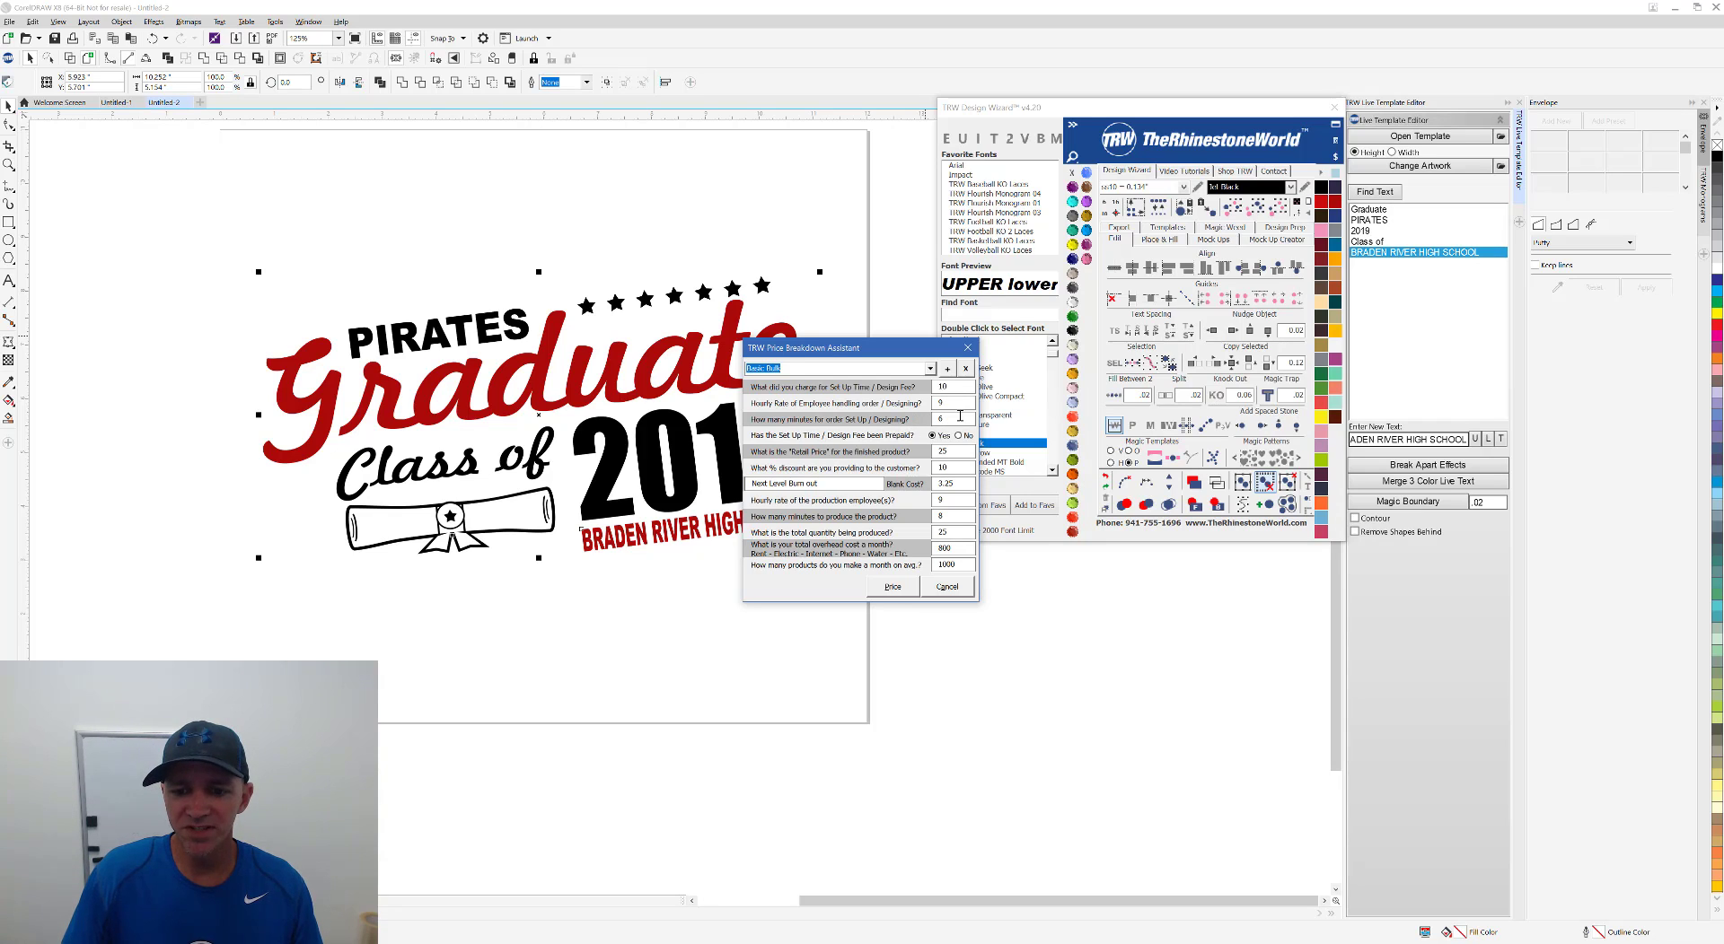
Set the order set-up time to 2 minutes and the retail price to 22, and calculate the advanced pricing.
{"action": "double_click", "coordinate": [953, 419]}
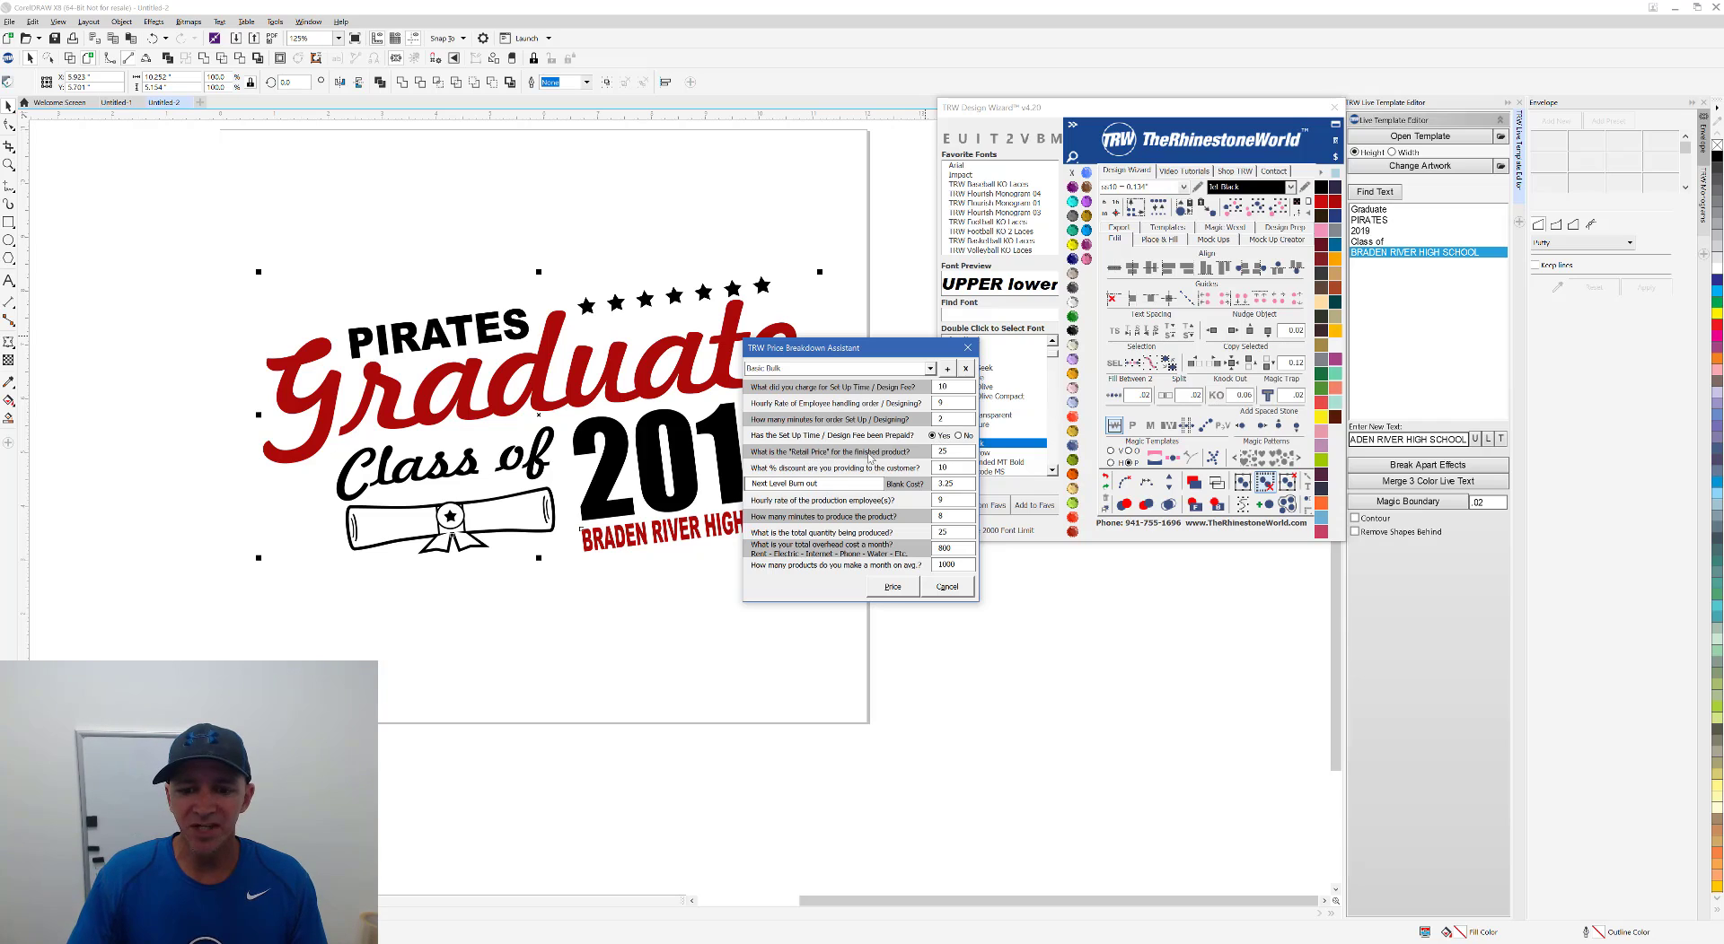
{"action": "double_click", "coordinate": [946, 451]}
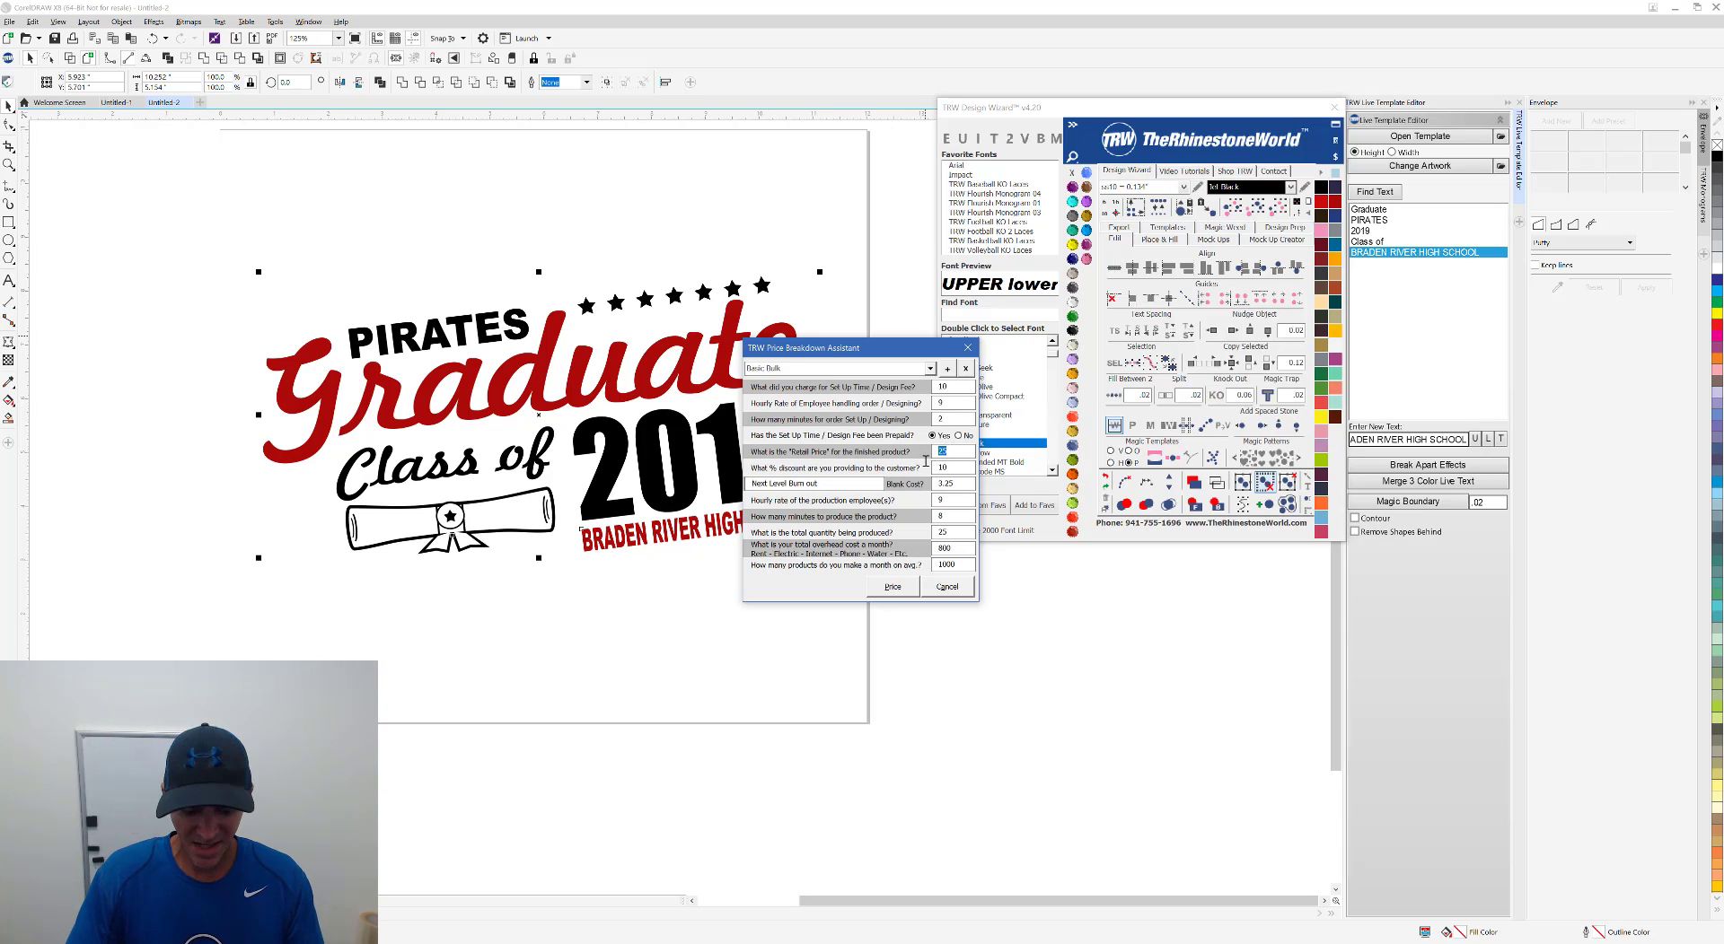
{"action": "type", "text": "22"}
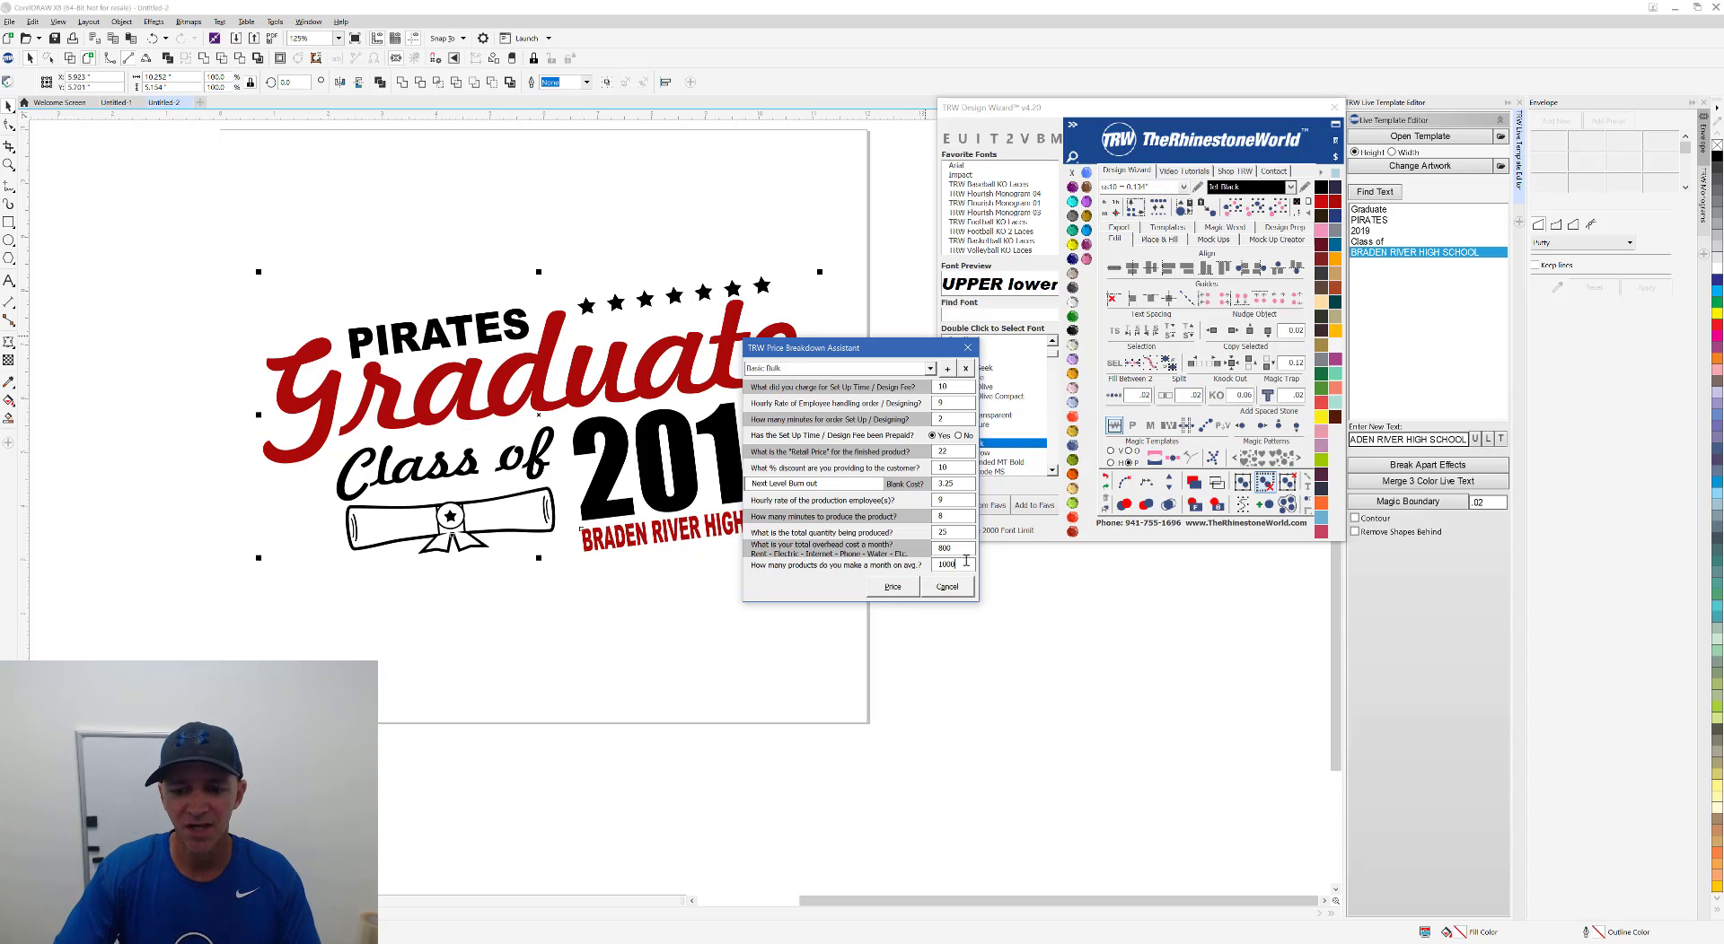
{"action": "left_click", "coordinate": [894, 591]}
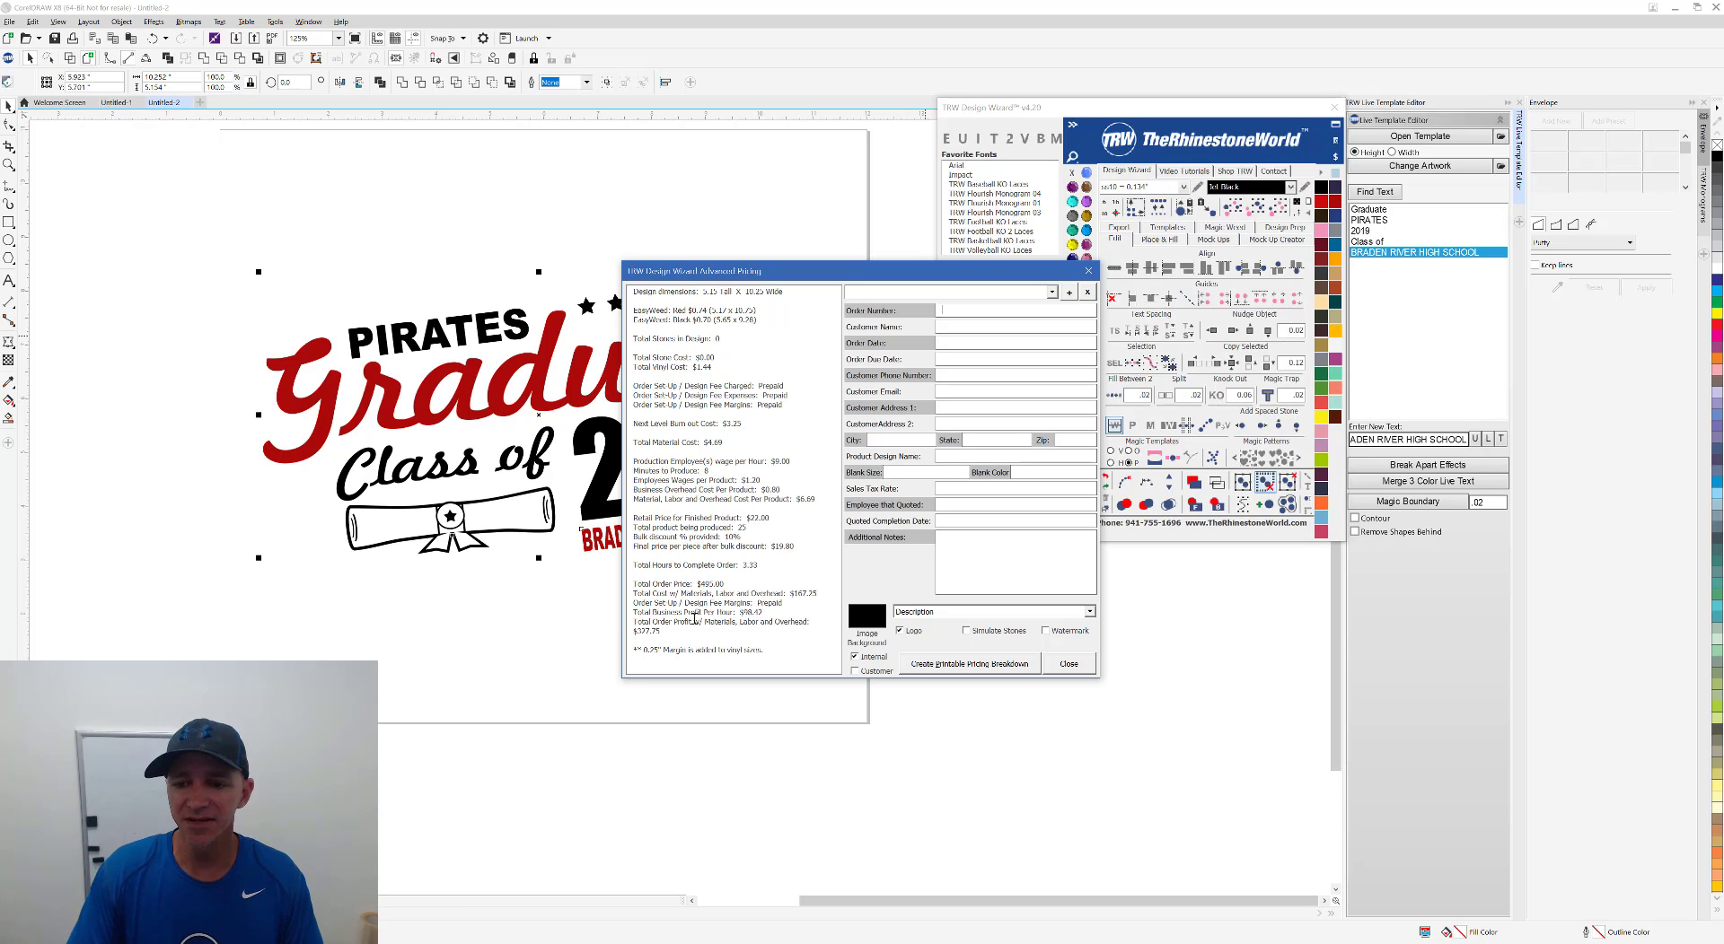
Load the Basic 1 order details preset and enter Pirates Graduation Shirt as the product design name.
{"action": "left_click", "coordinate": [1048, 294]}
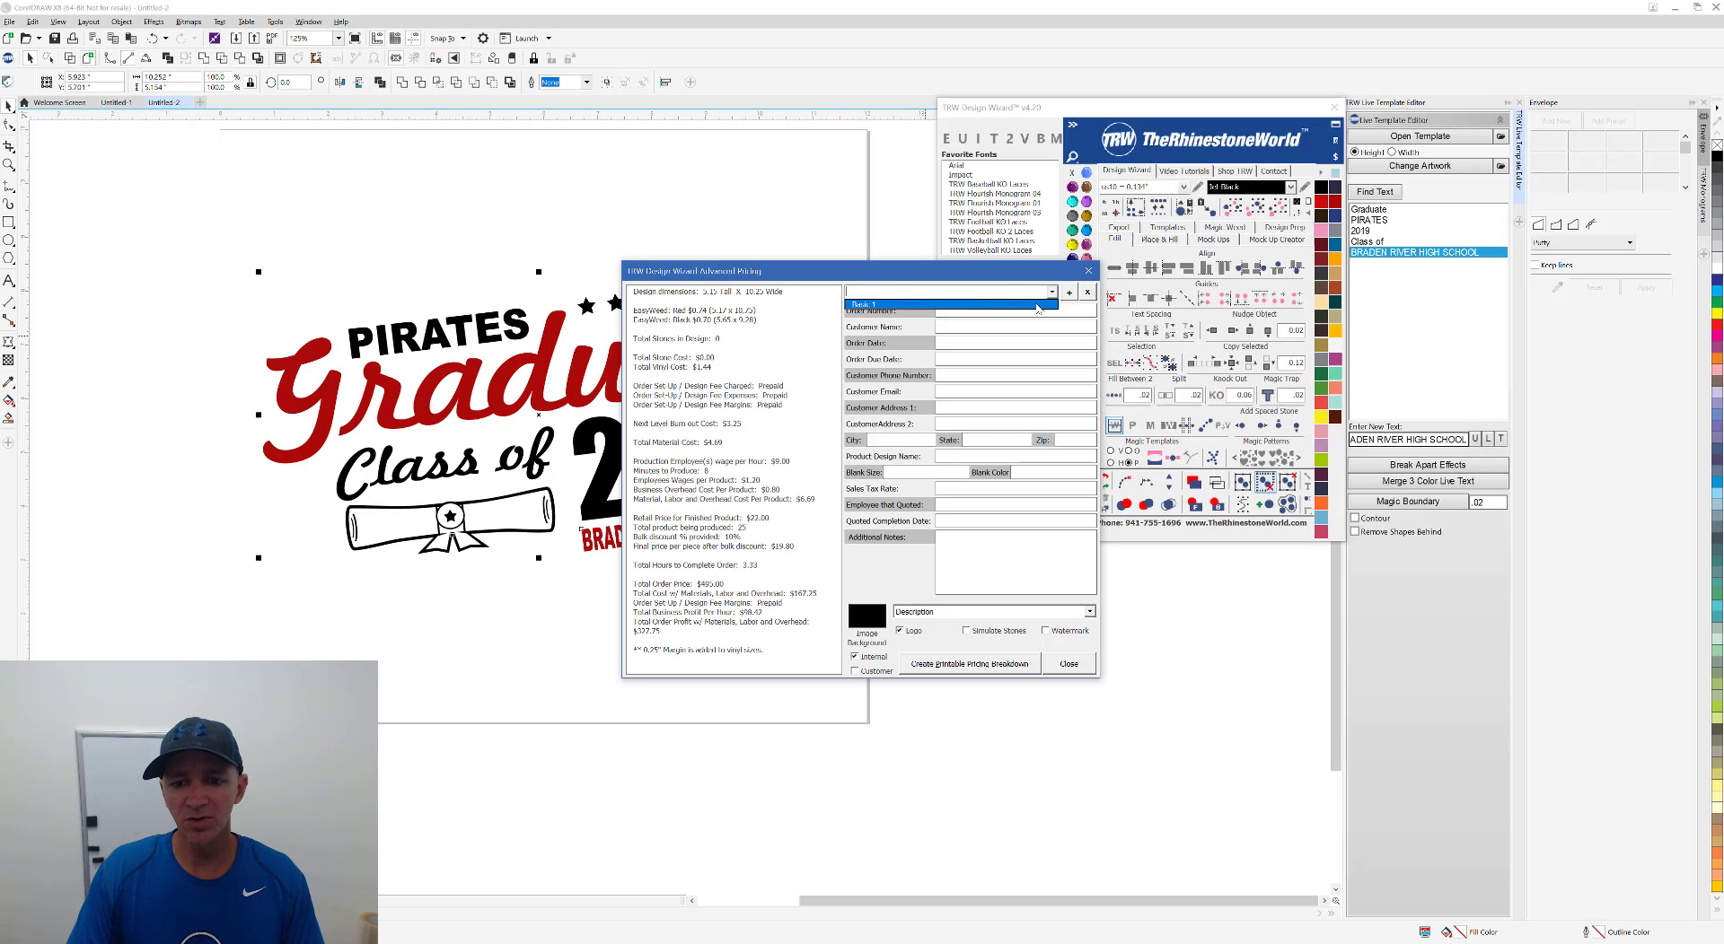
{"action": "left_click", "coordinate": [1038, 306]}
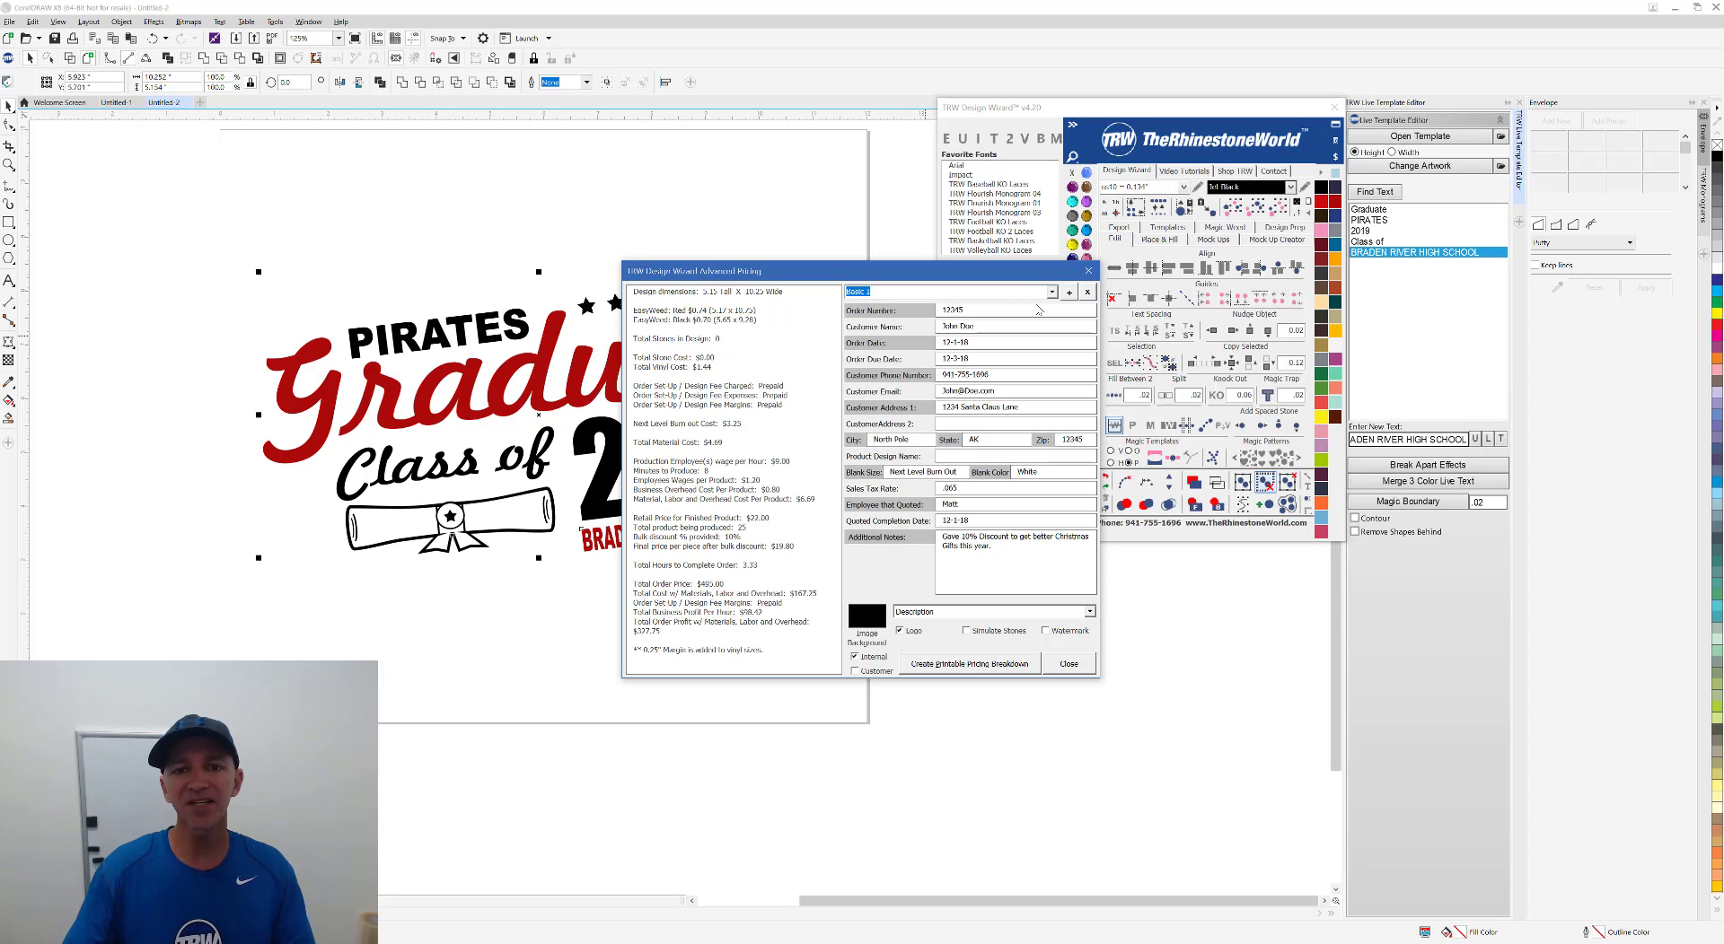
{"action": "left_click", "coordinate": [971, 422]}
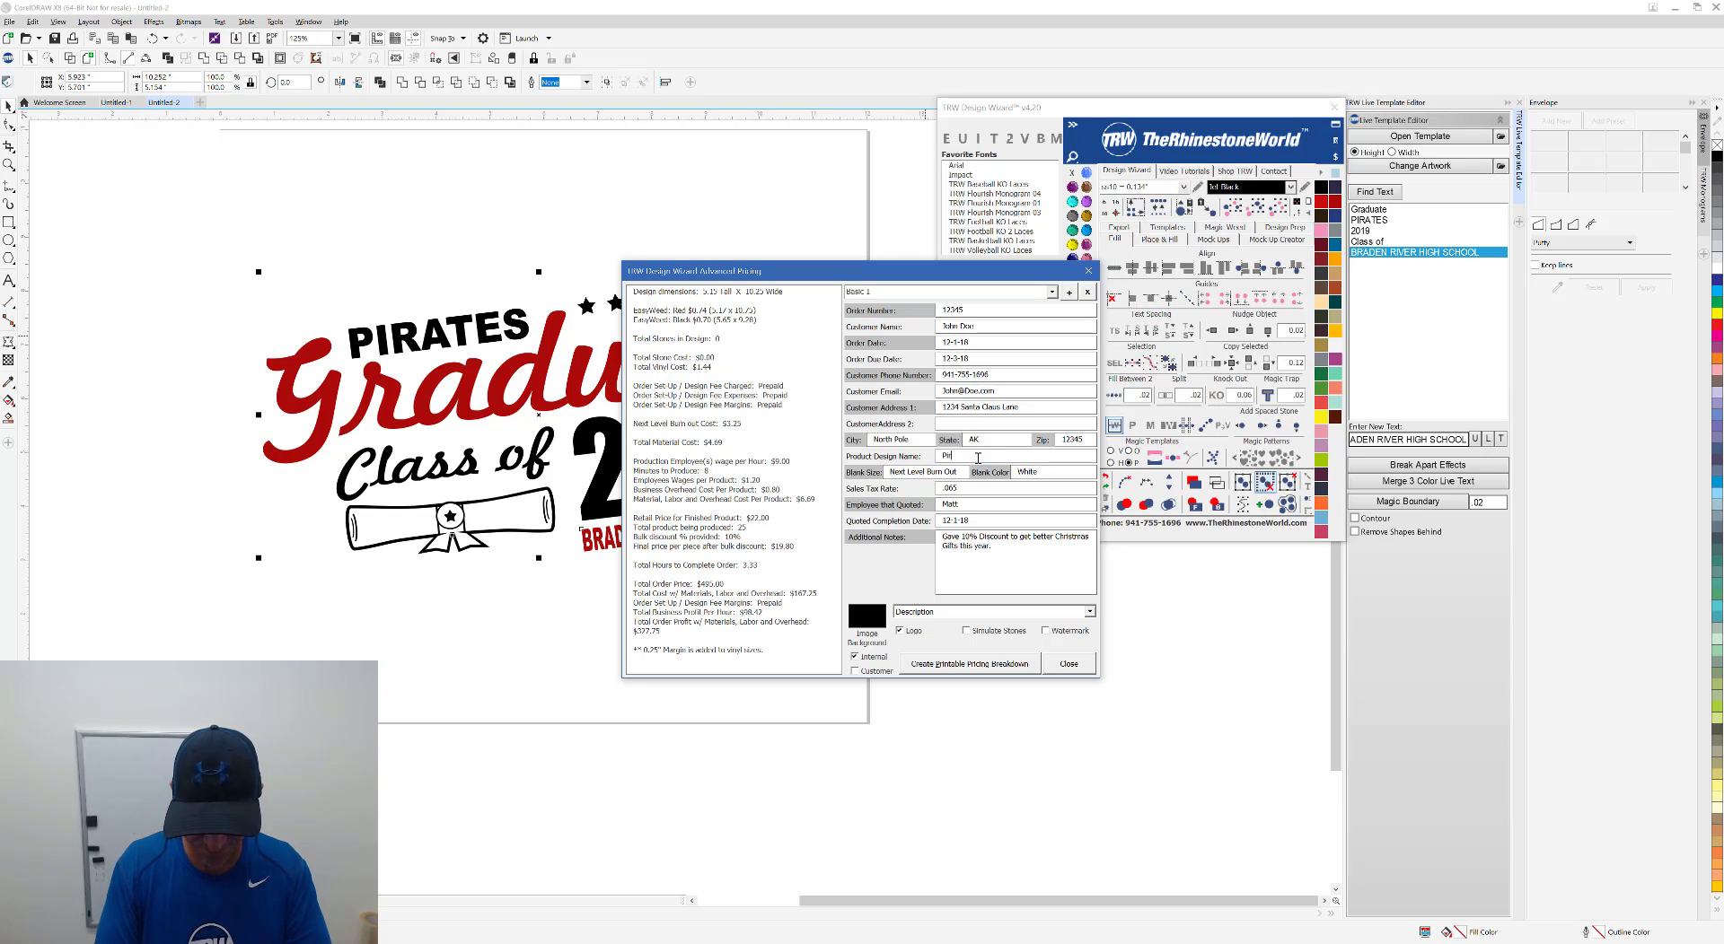
{"action": "left_click", "coordinate": [977, 457]}
{"action": "type", "text": "Pirates Gradua"}
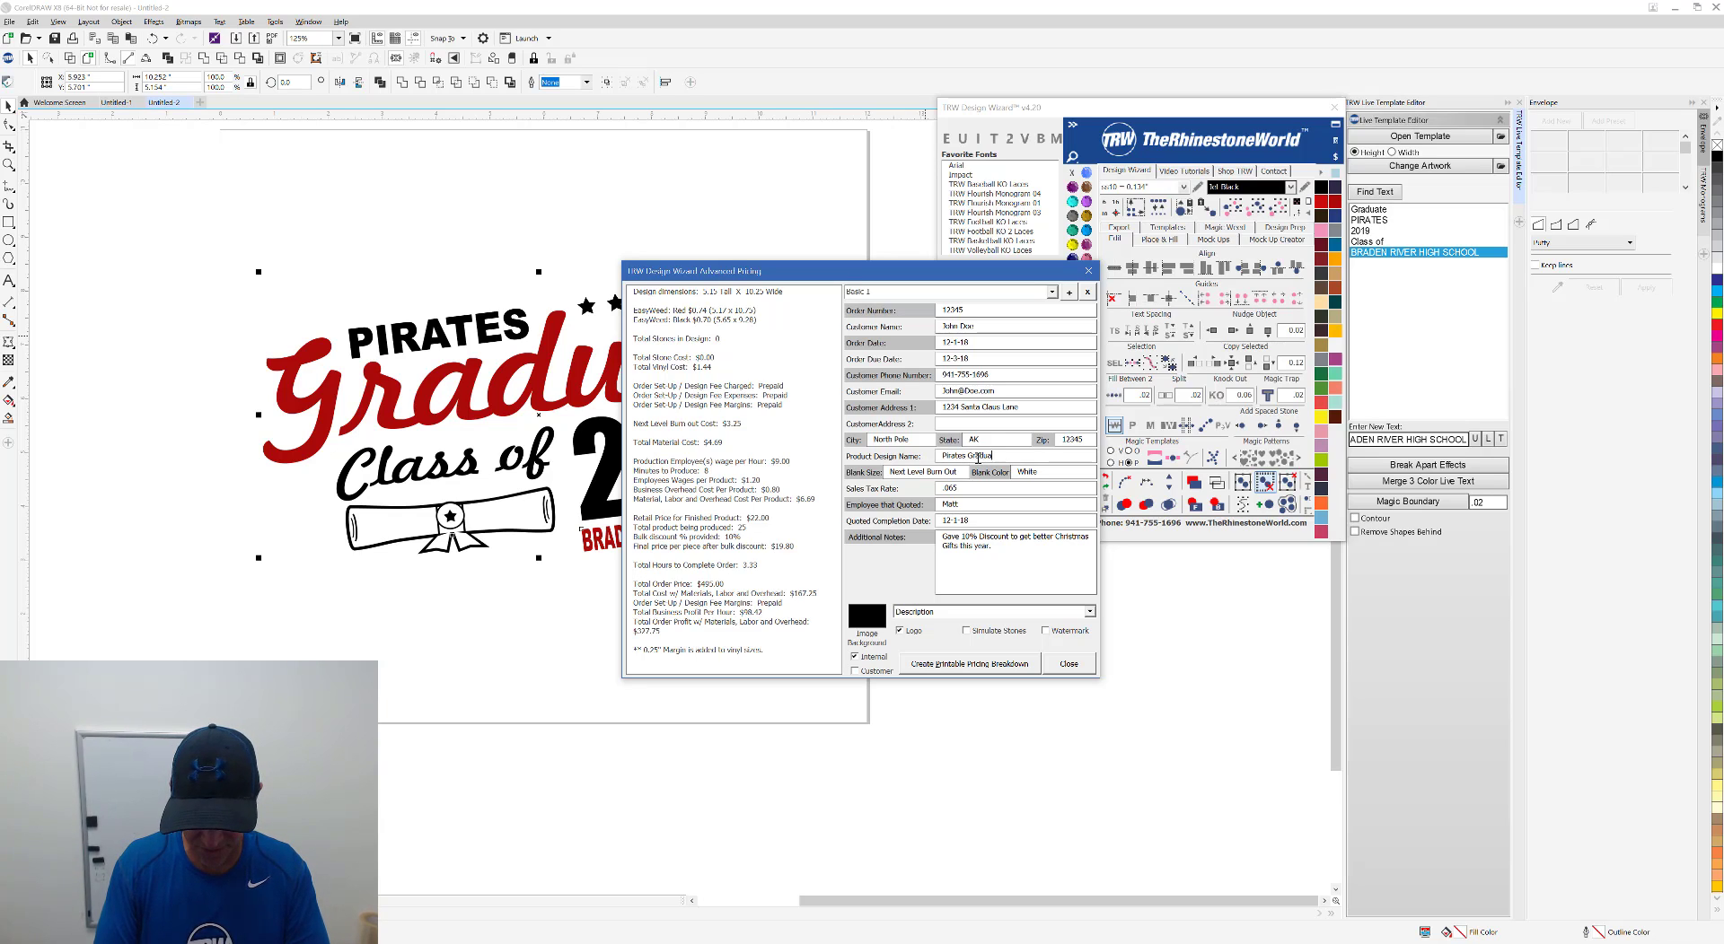
{"action": "type", "text": "tion Shirt"}
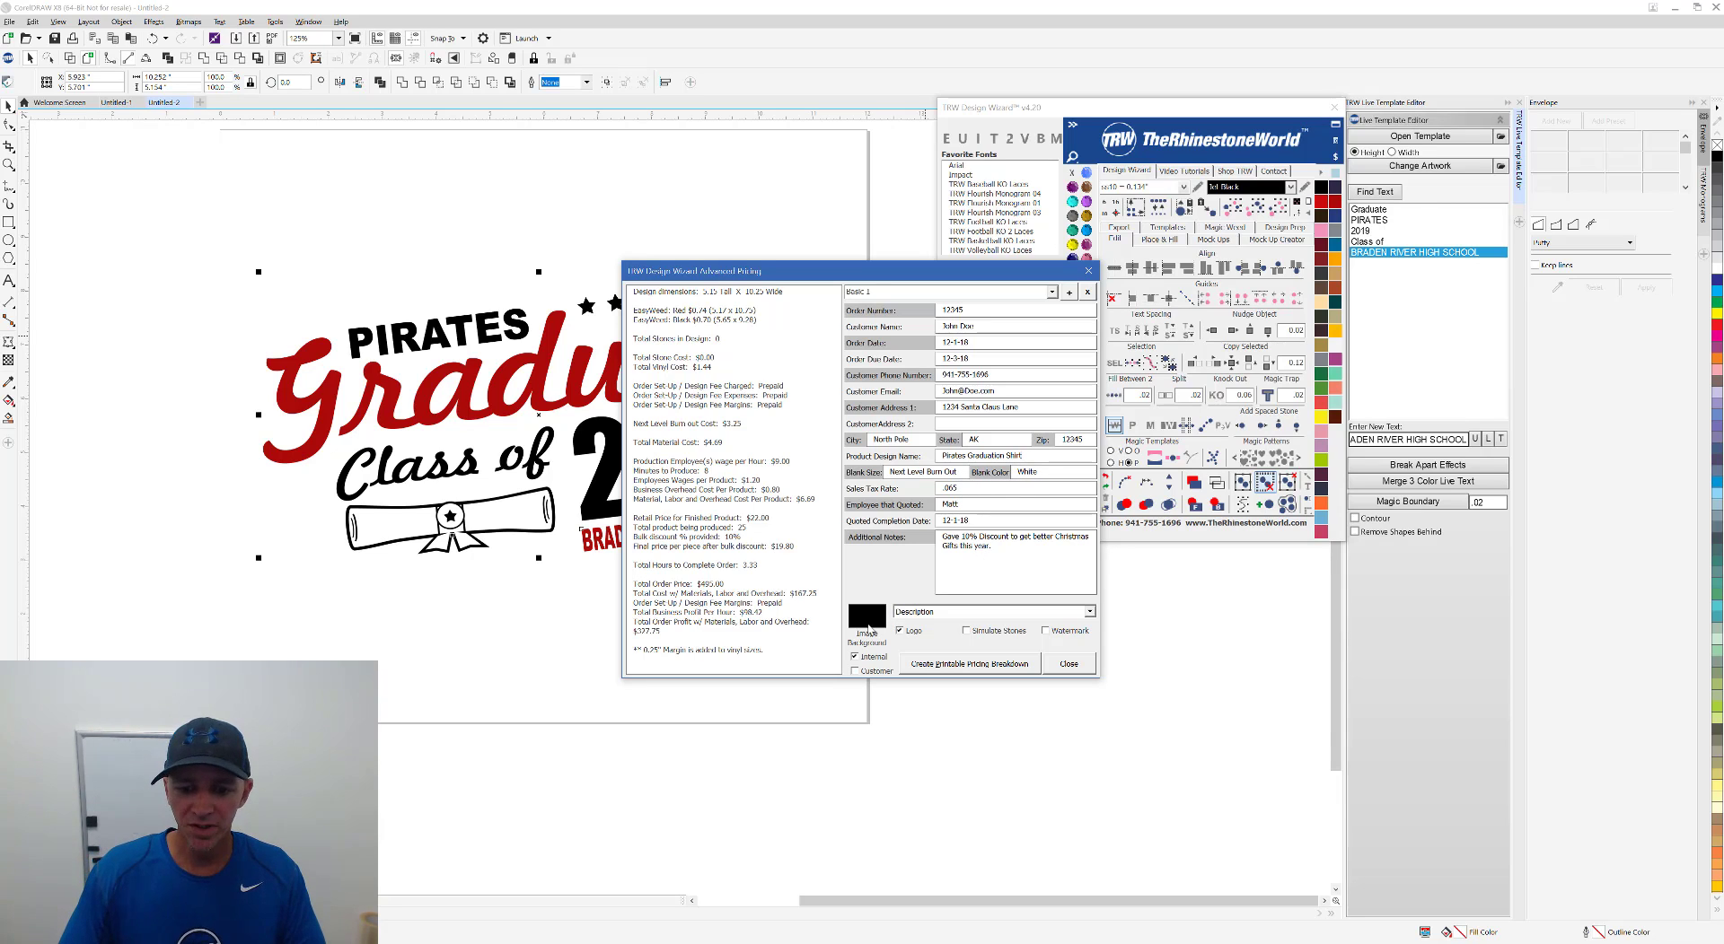
Create the printable pricing breakdown with a white image background, the TRW Logo and the Customer version included.
{"action": "left_click", "coordinate": [867, 620]}
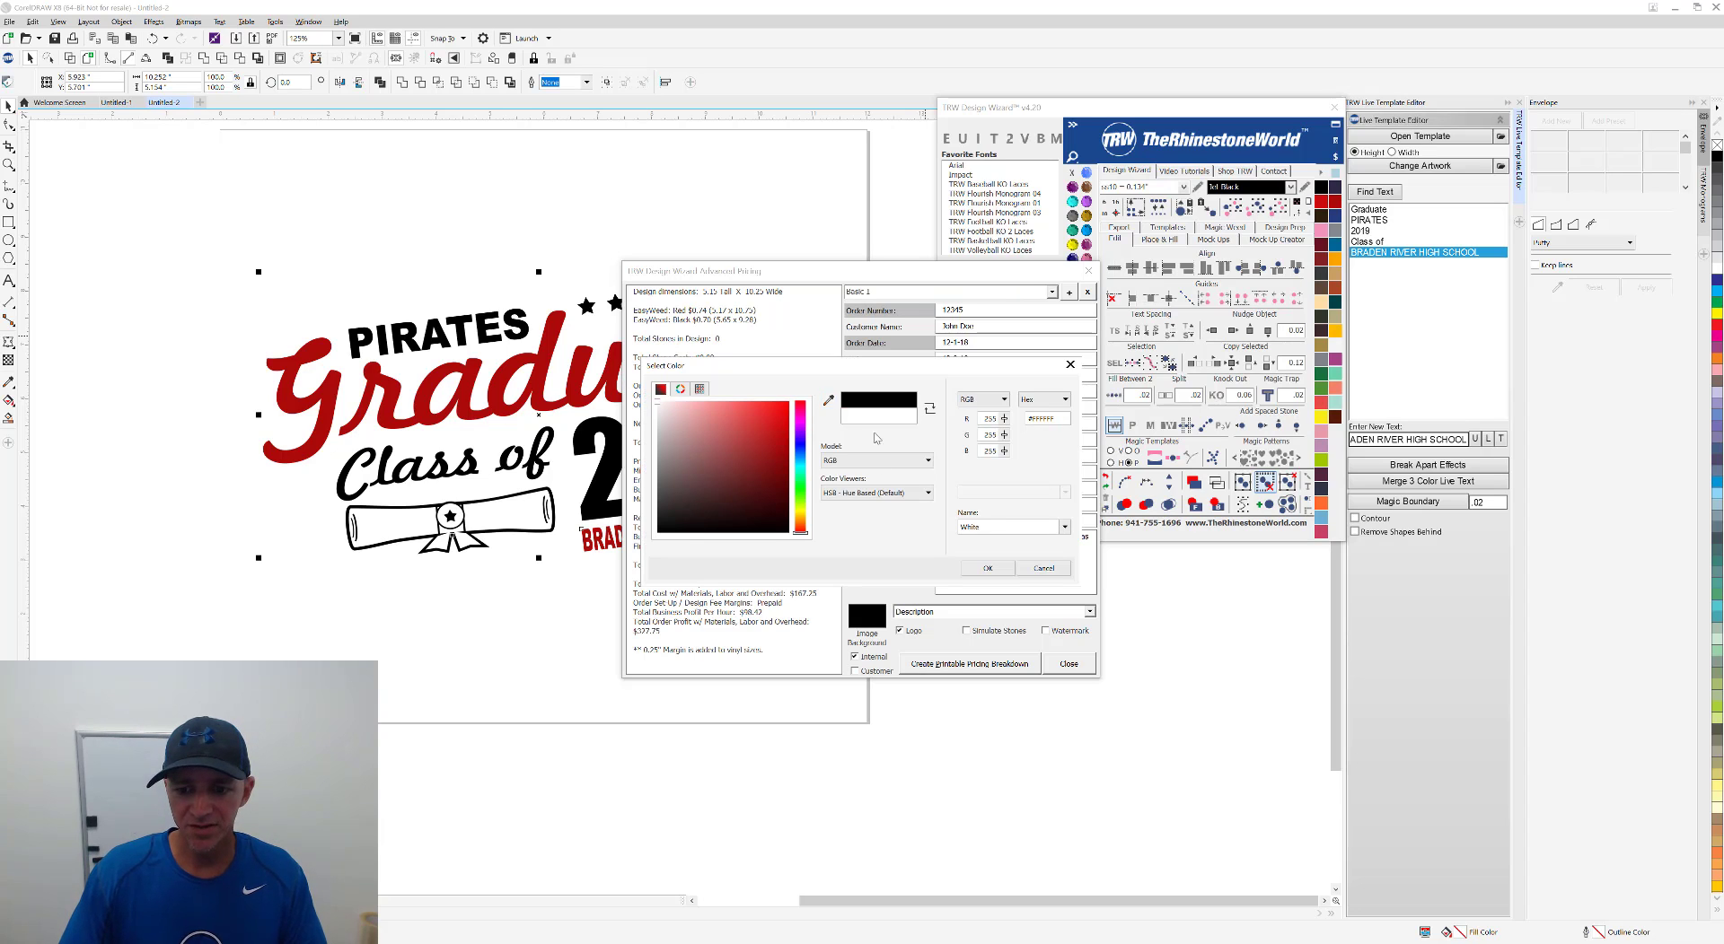
{"action": "left_click", "coordinate": [987, 568]}
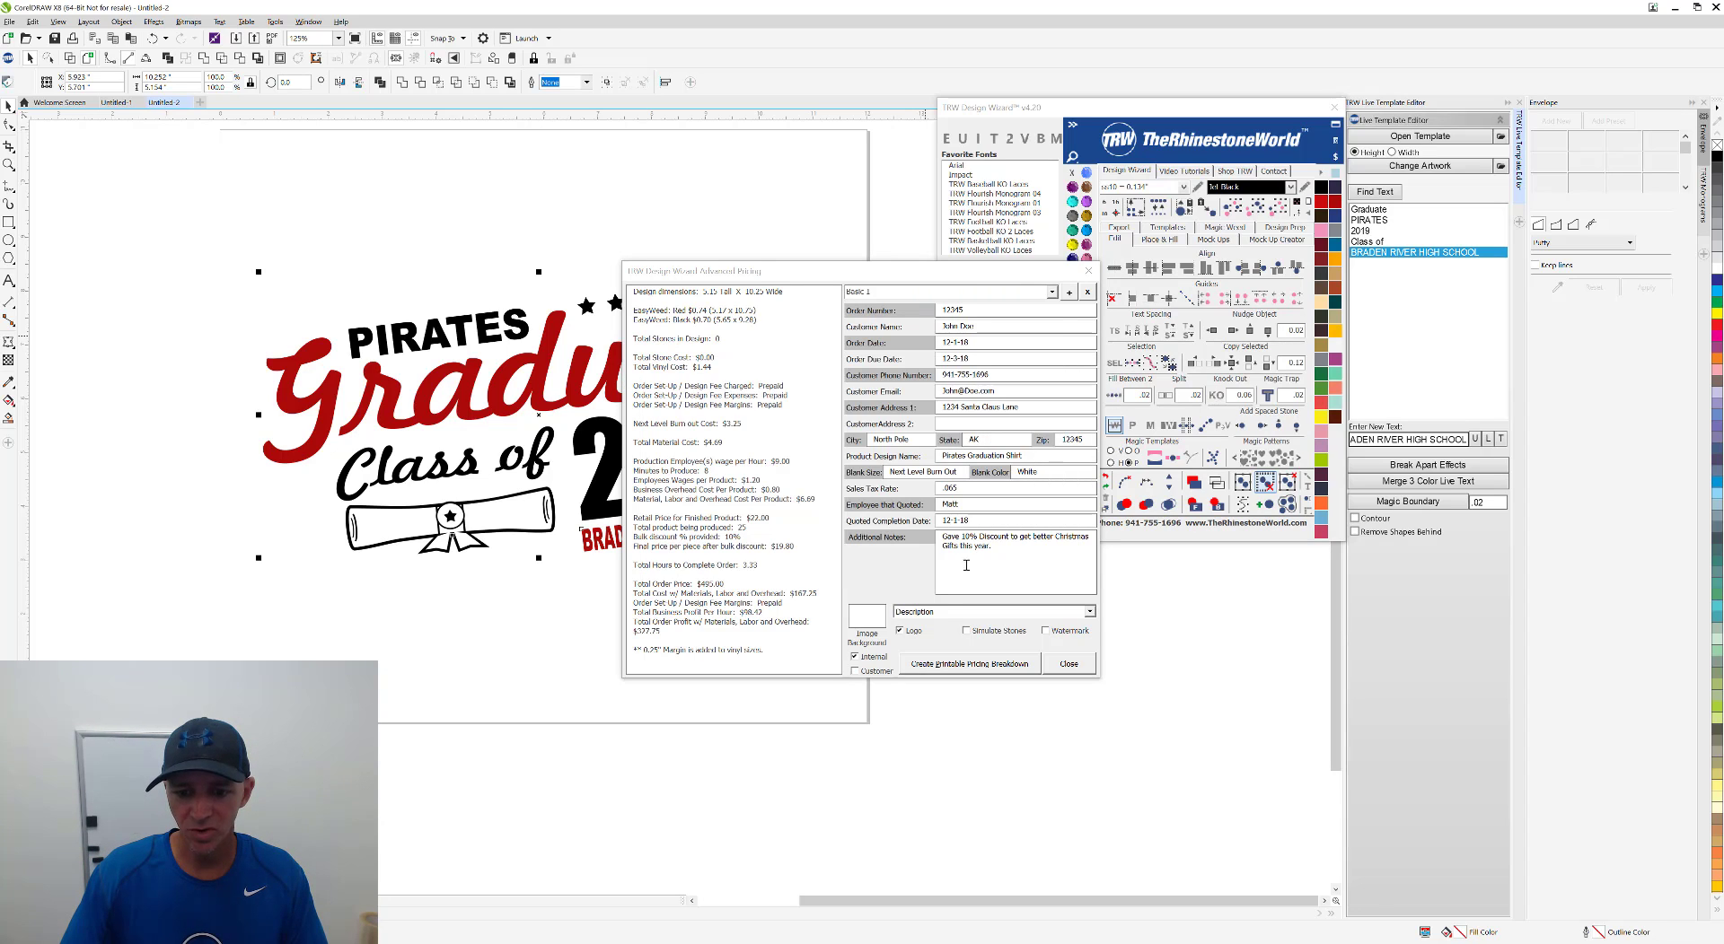
{"action": "left_click", "coordinate": [944, 614]}
{"action": "left_click", "coordinate": [949, 637]}
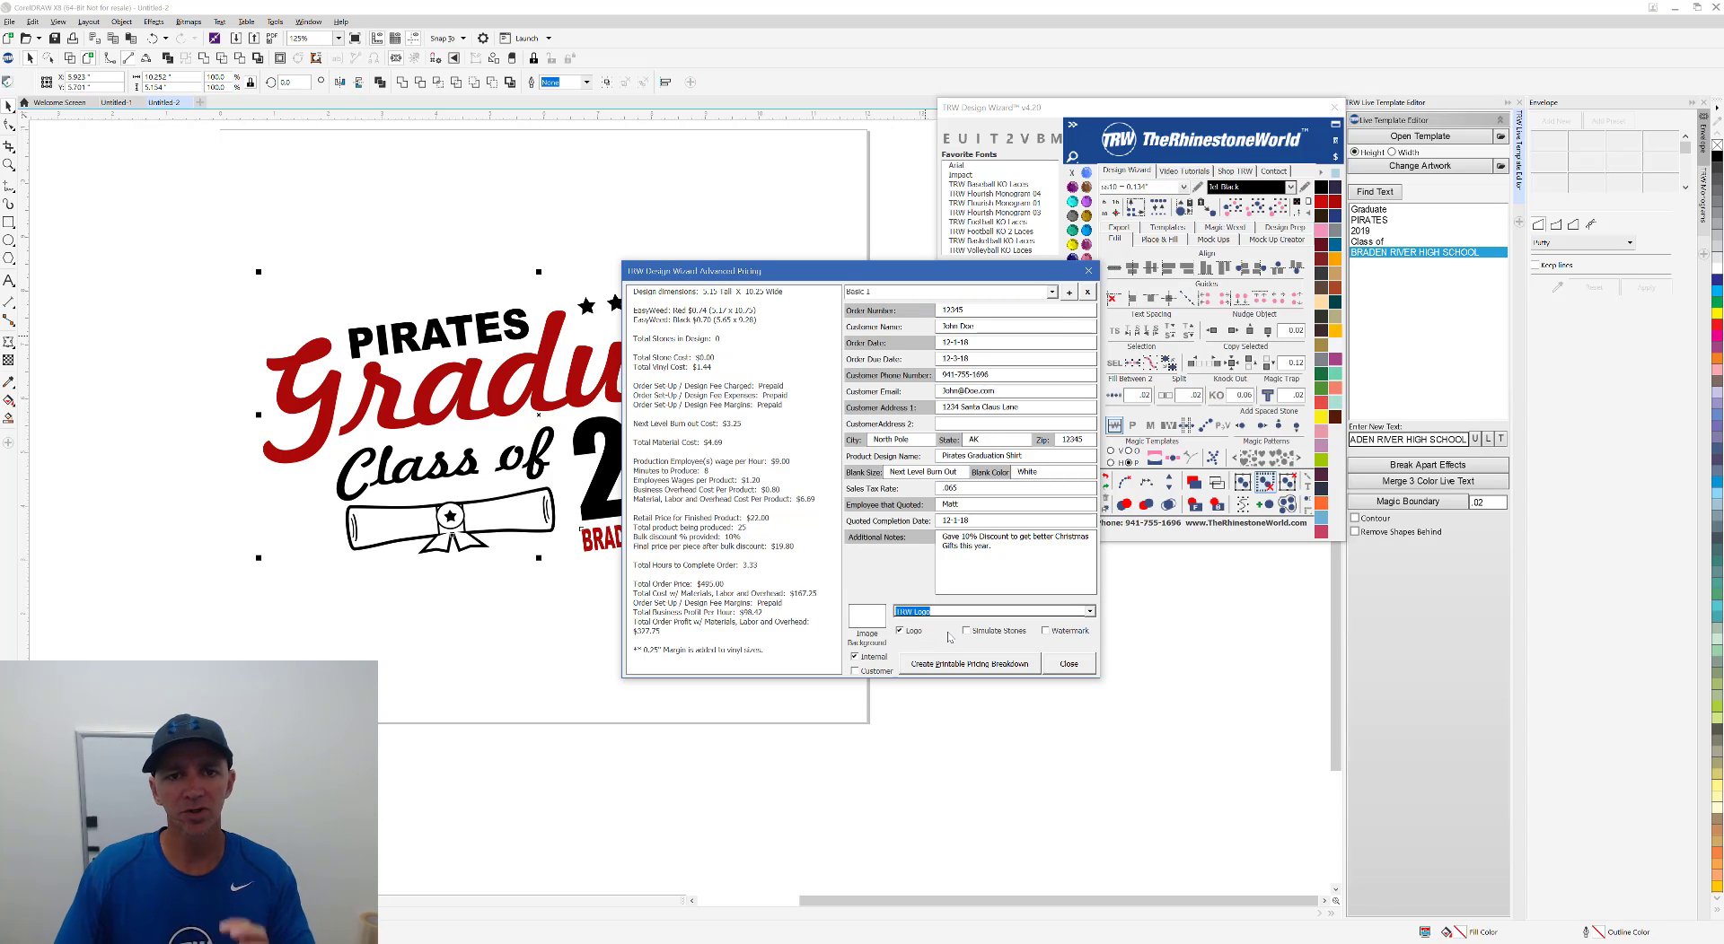
{"action": "left_click", "coordinate": [855, 672]}
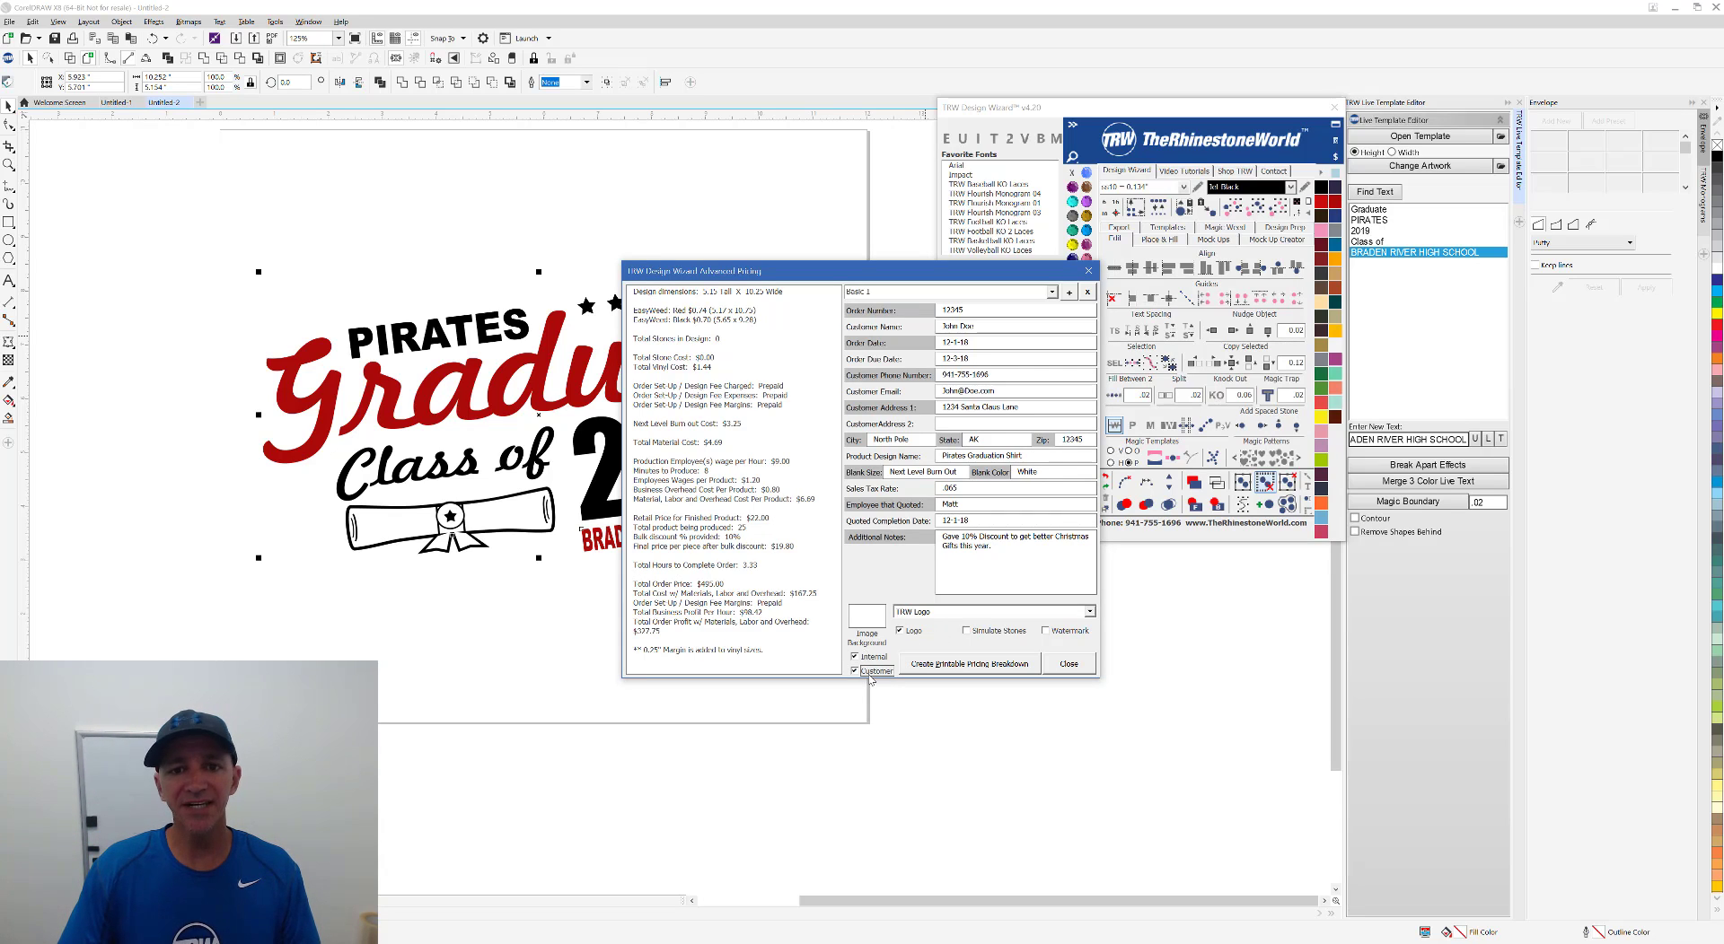
{"action": "left_click", "coordinate": [961, 670]}
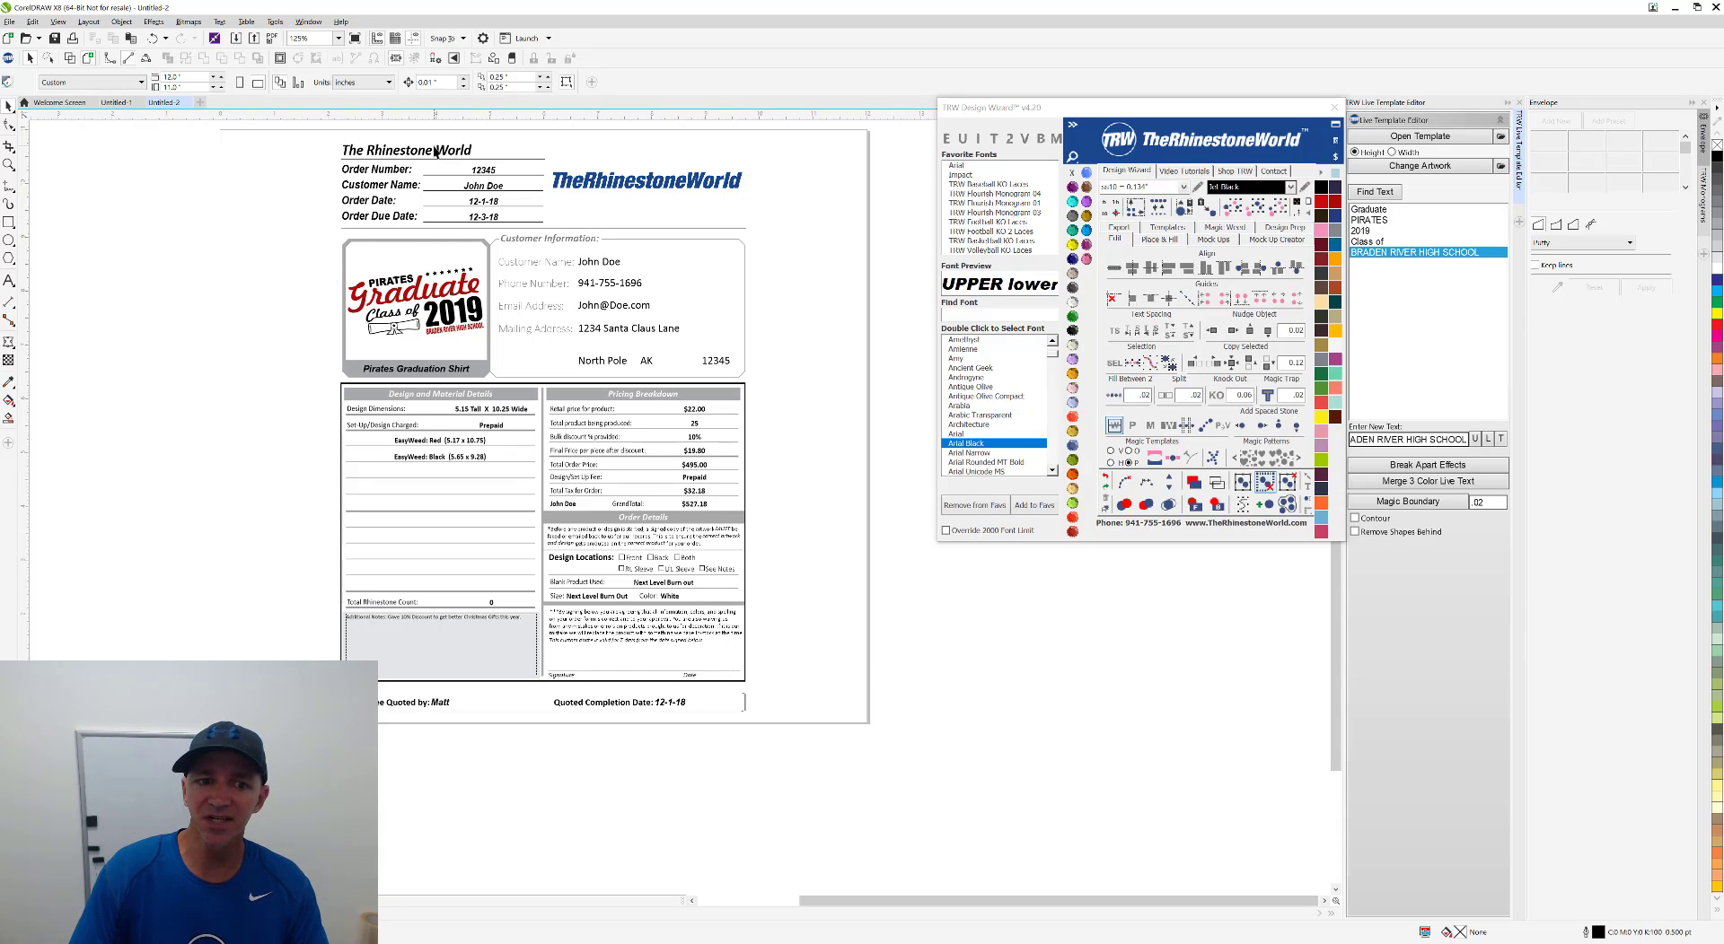
Examine the customer quote page, including its customer information, material details, pricing breakdown, order details and signature section.
{"action": "scroll", "coordinate": [440, 171], "scroll_direction": "up", "scroll_amount": 2}
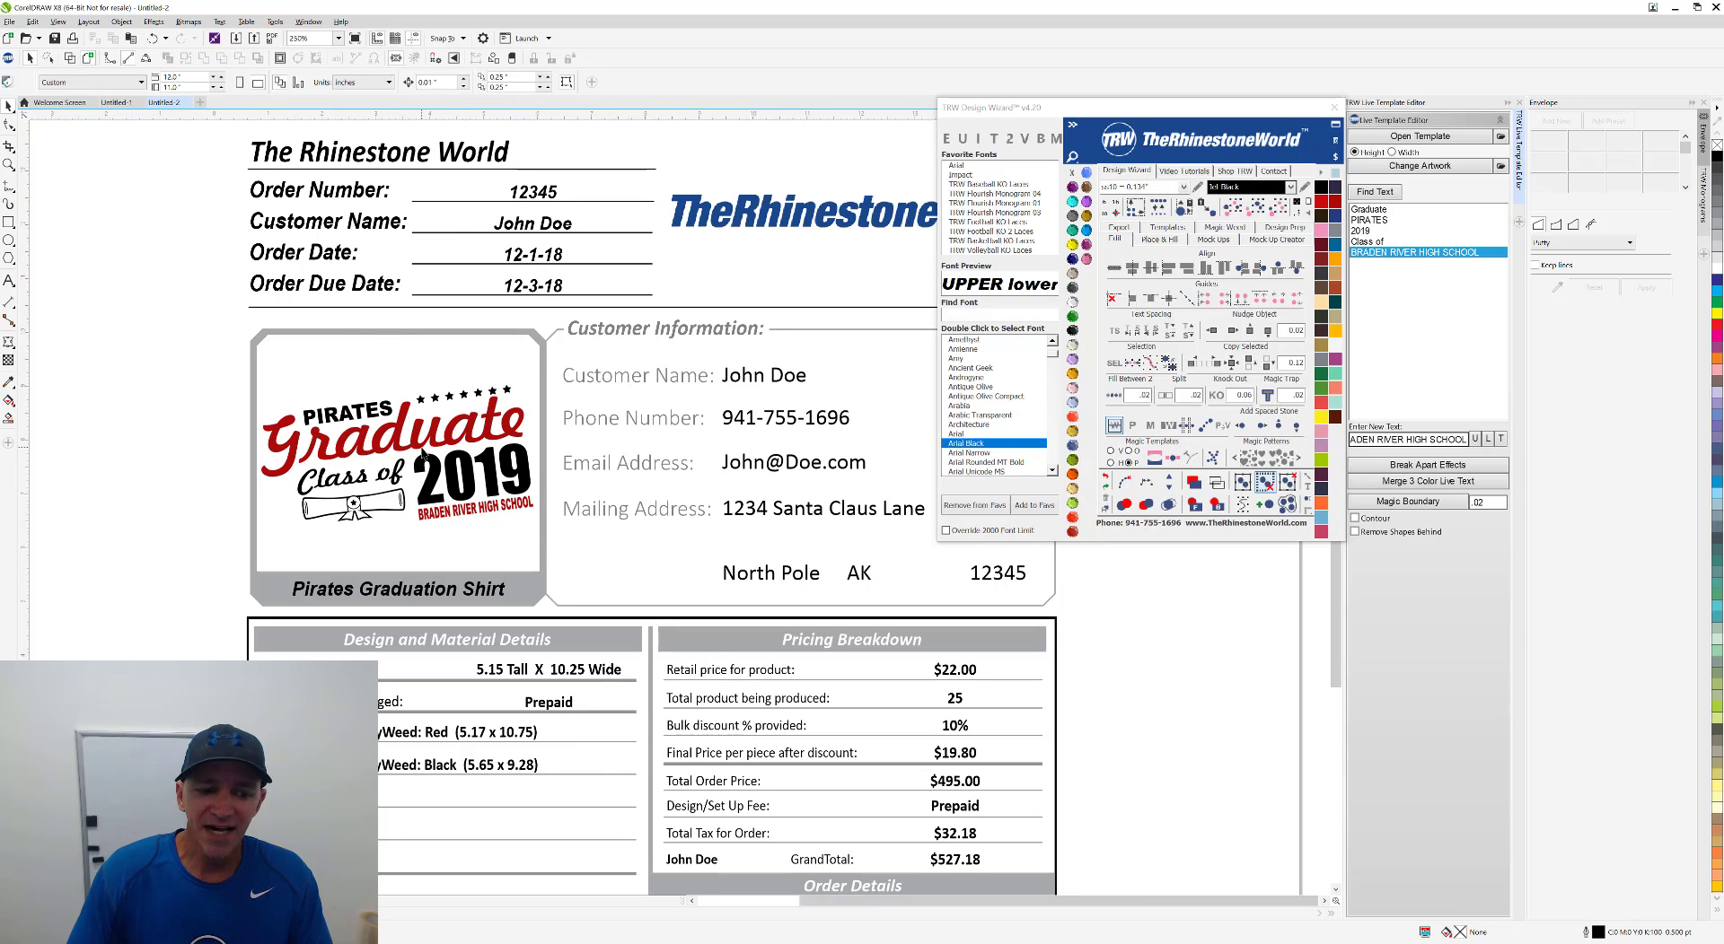
{"action": "scroll", "coordinate": [422, 454], "scroll_direction": "down", "scroll_amount": 2}
{"action": "scroll", "coordinate": [490, 473], "scroll_direction": "up", "scroll_amount": 2}
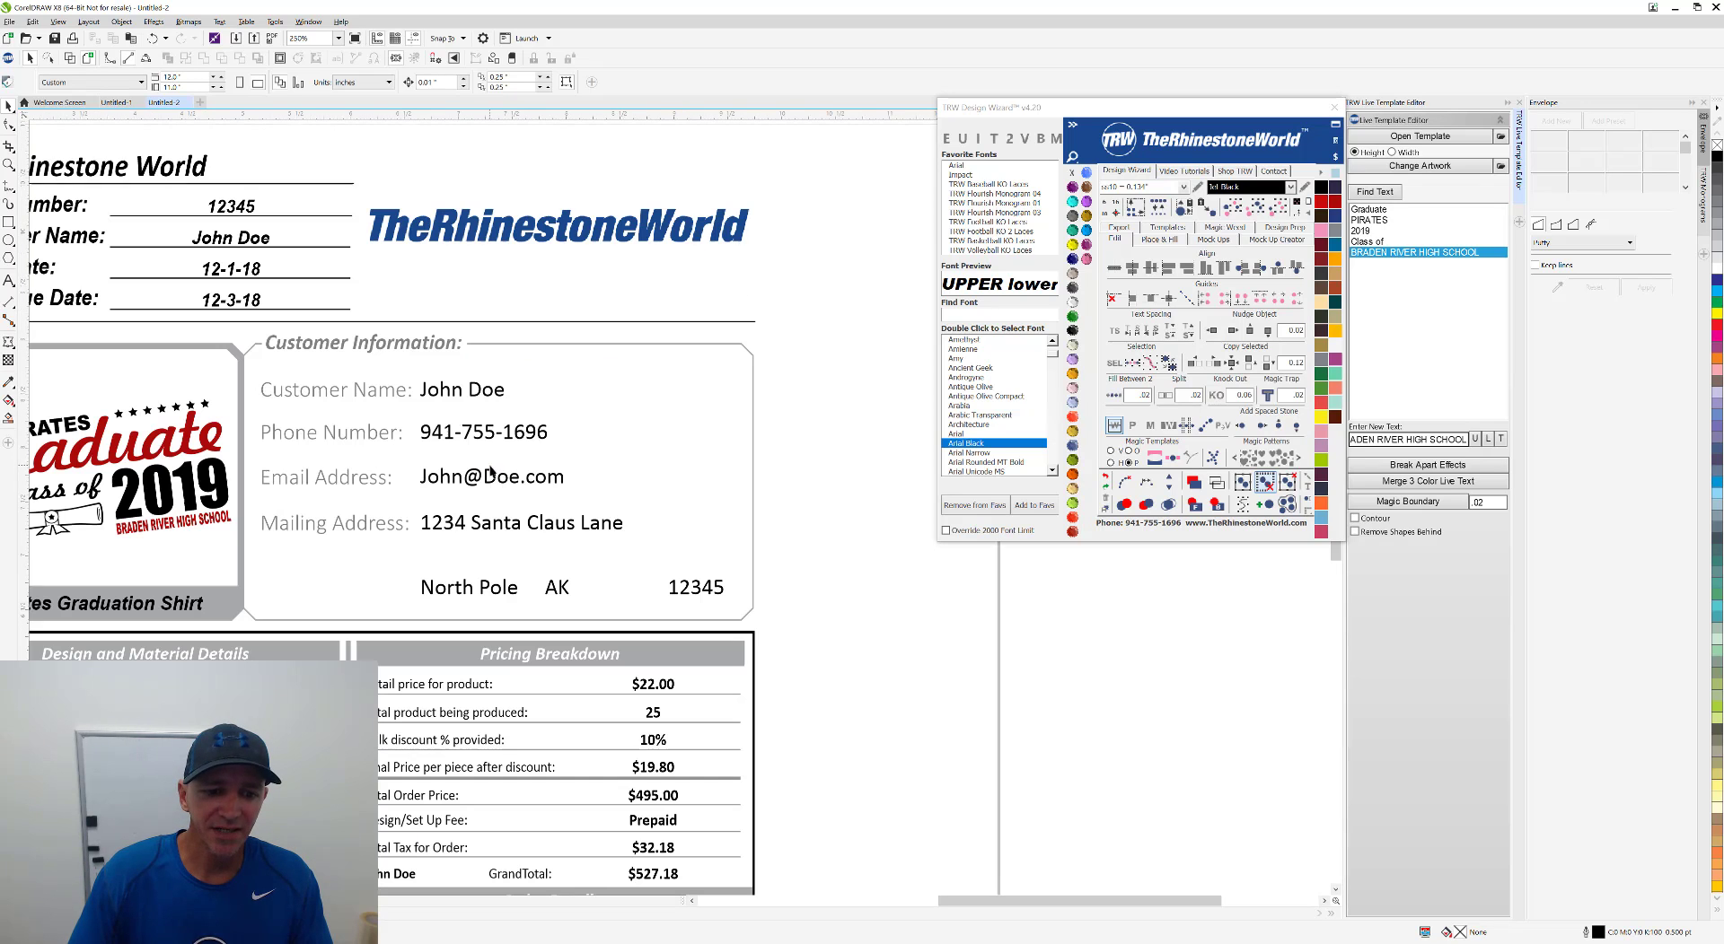
{"action": "scroll", "coordinate": [600, 469], "scroll_direction": "down", "scroll_amount": 2}
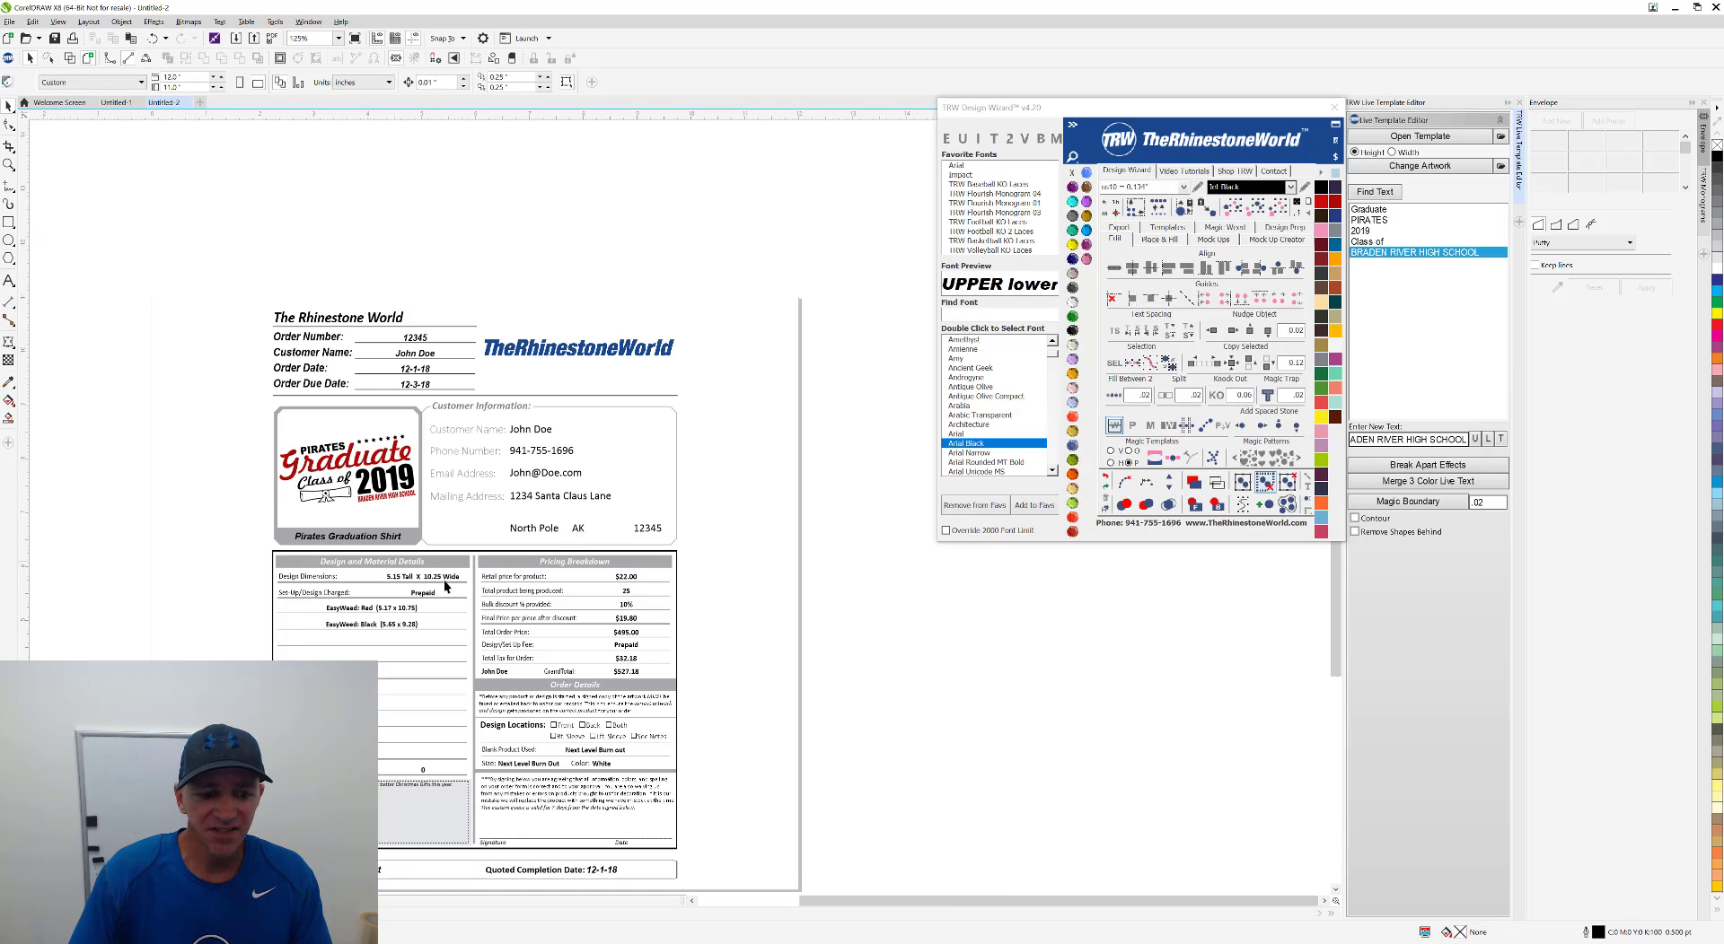
{"action": "scroll", "coordinate": [314, 639], "scroll_direction": "up", "scroll_amount": 2}
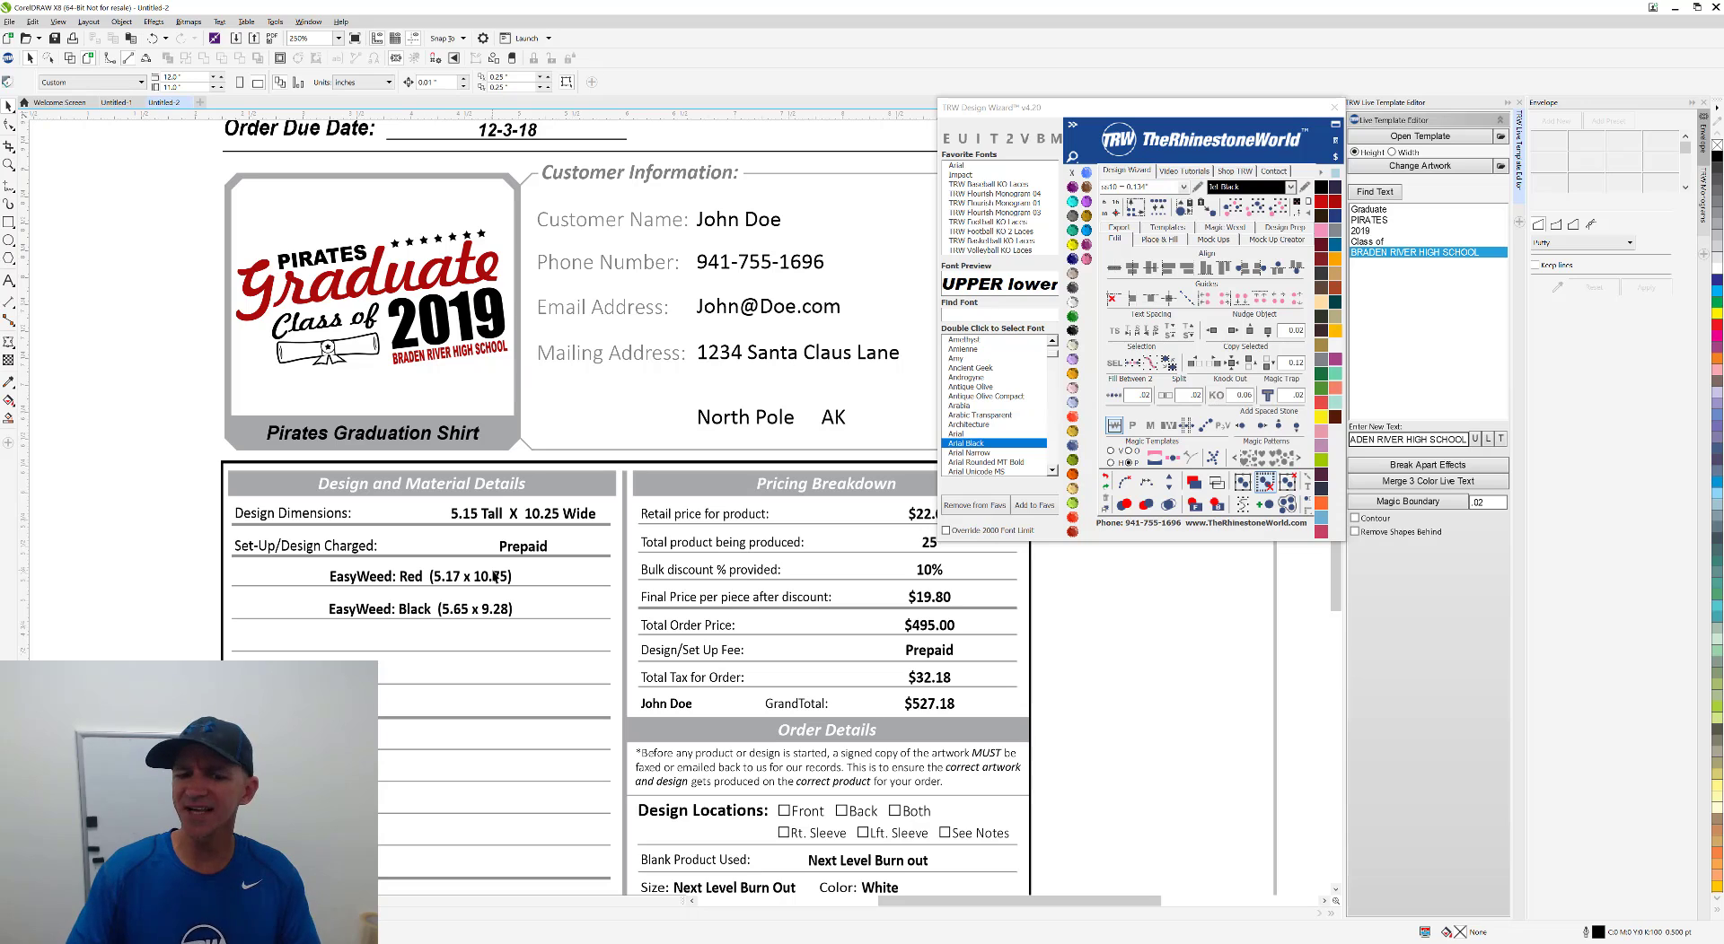
{"action": "scroll", "coordinate": [485, 552], "scroll_direction": "down", "scroll_amount": 2}
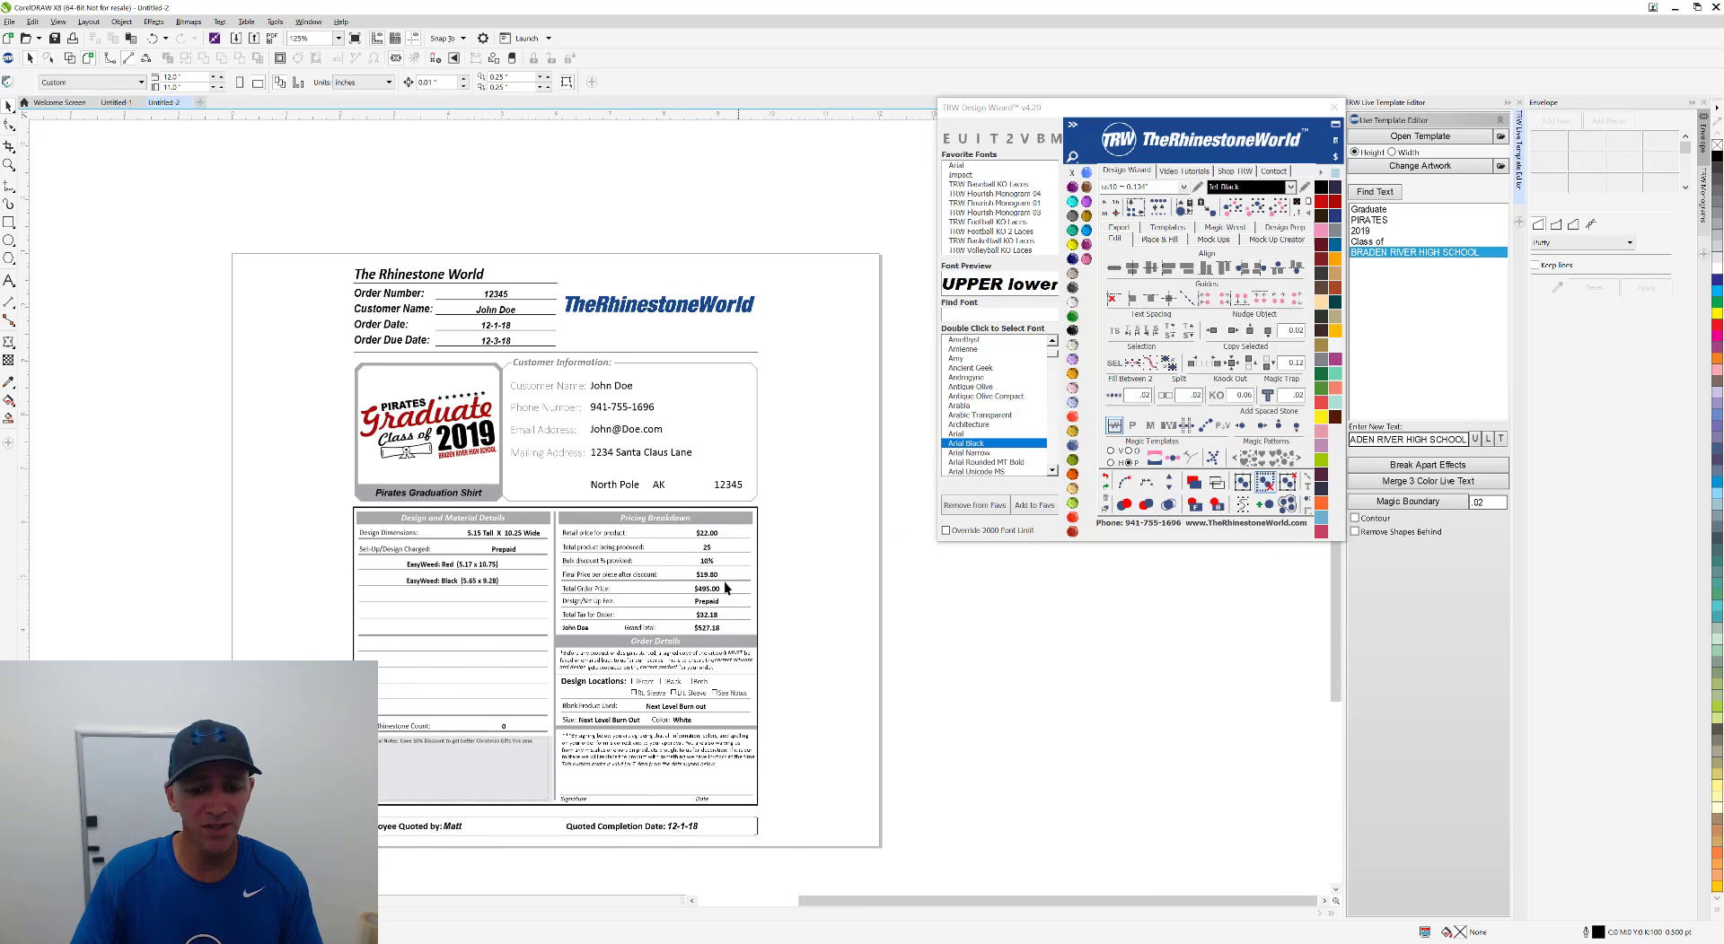
{"action": "scroll", "coordinate": [724, 580], "scroll_direction": "up", "scroll_amount": 2}
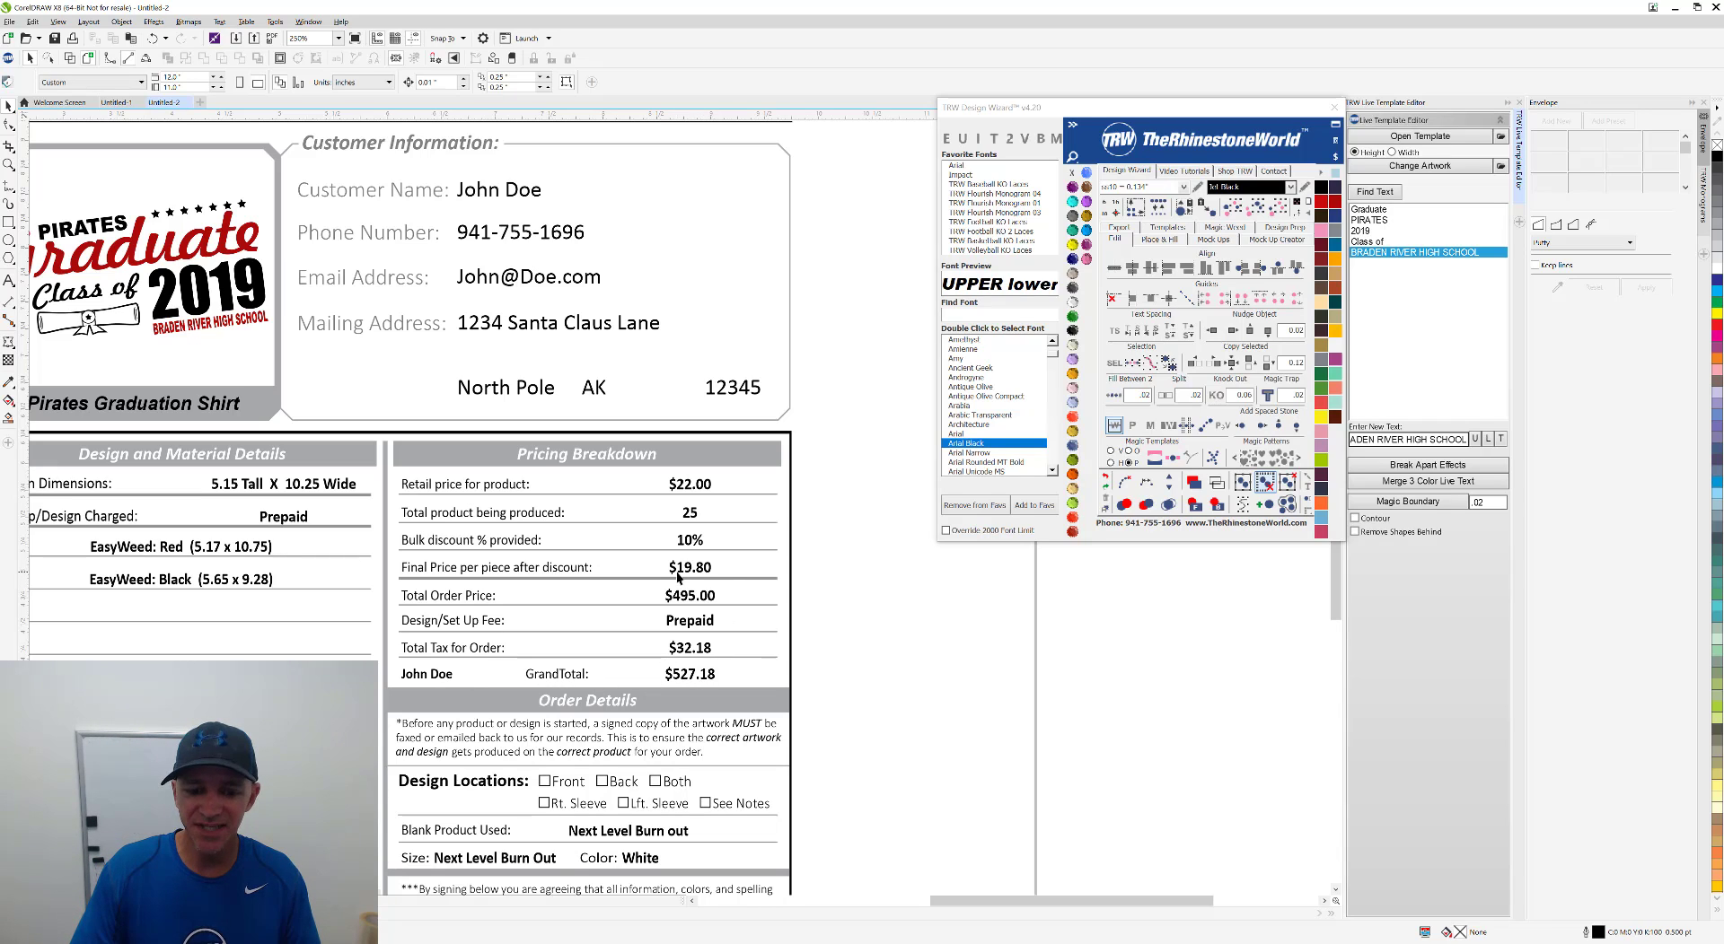
{"action": "scroll", "coordinate": [700, 587], "scroll_direction": "down", "scroll_amount": 2}
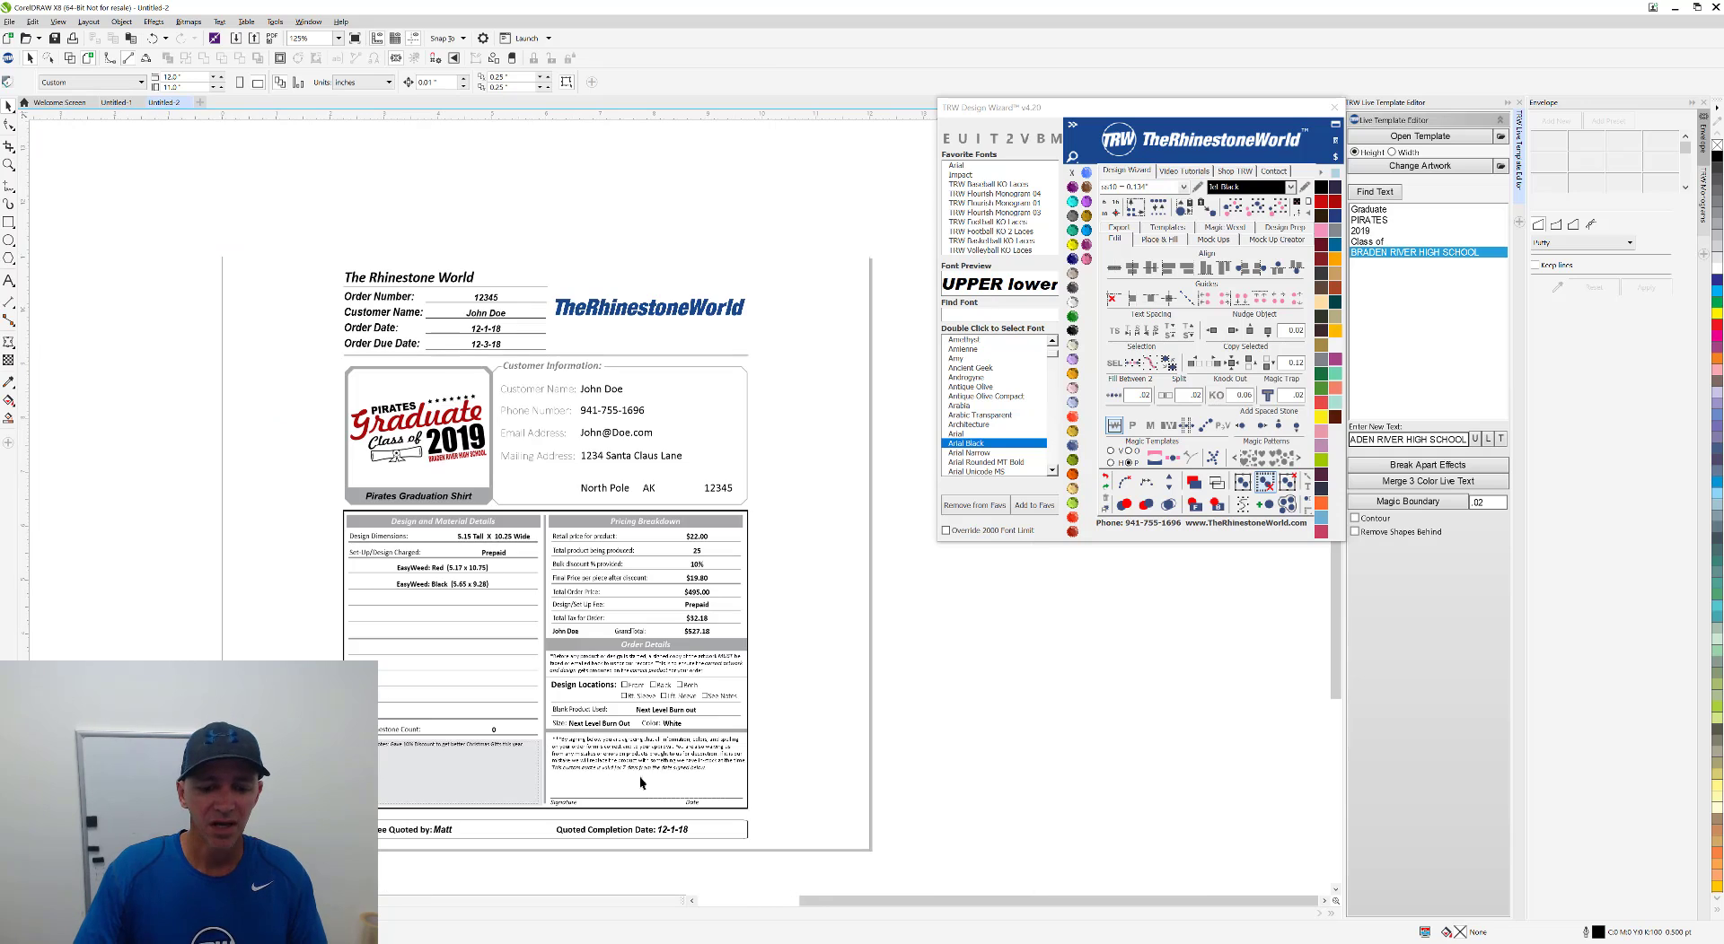
{"action": "scroll", "coordinate": [640, 783], "scroll_direction": "up", "scroll_amount": 2}
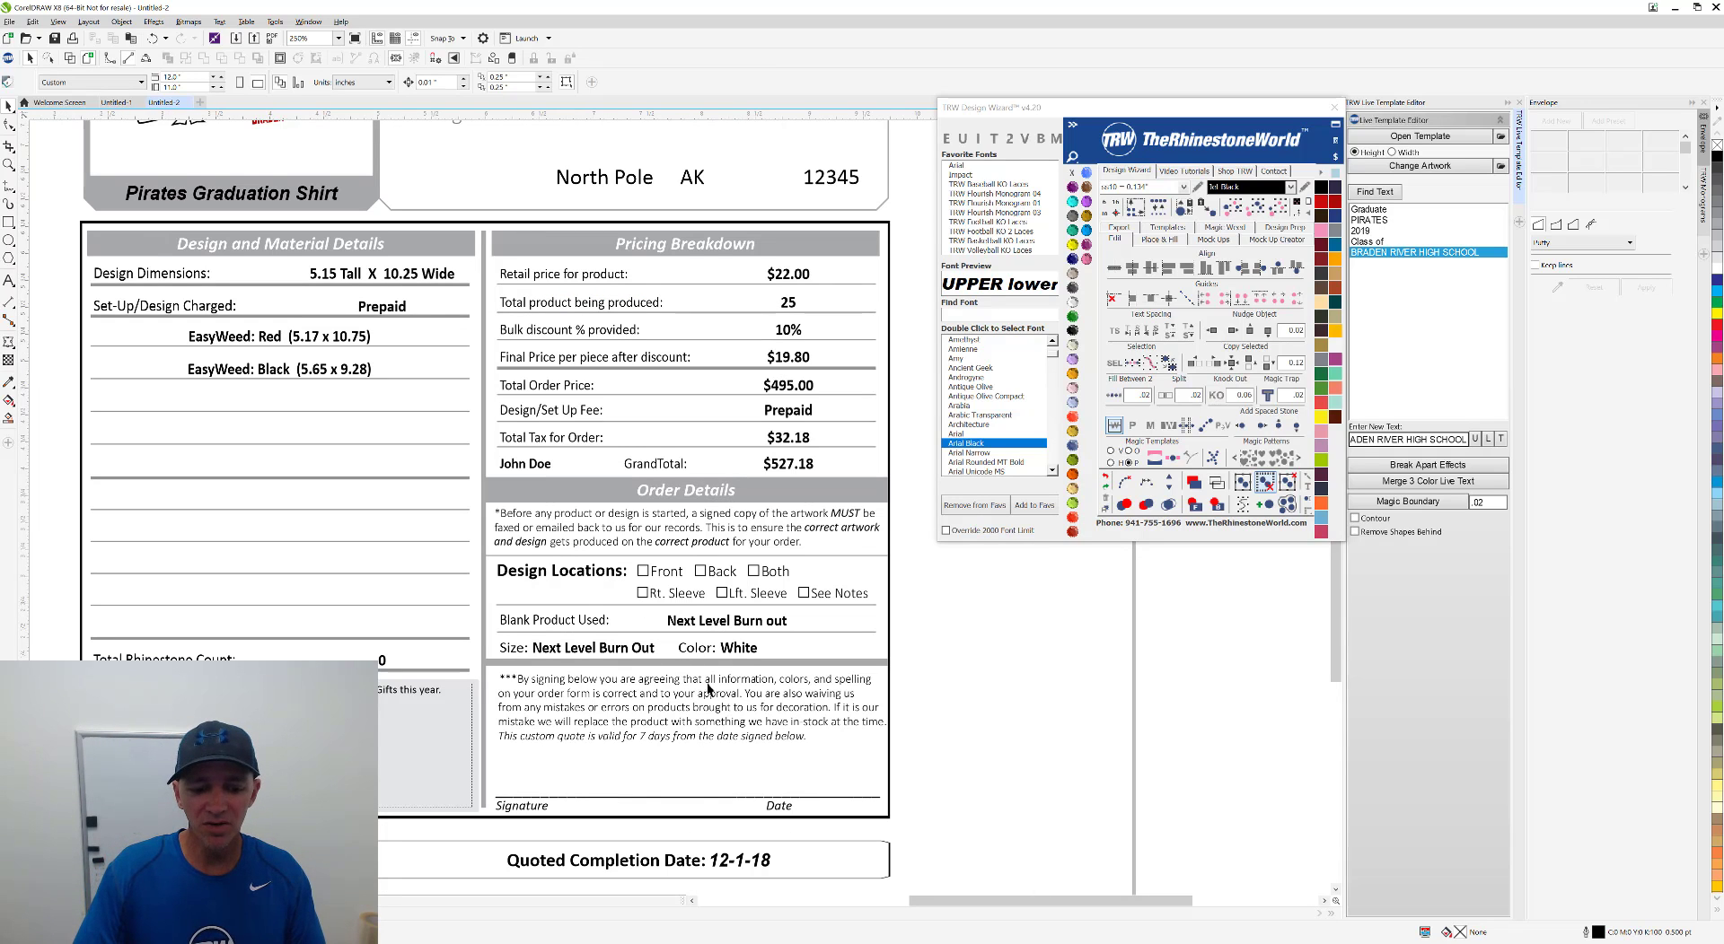
{"action": "scroll", "coordinate": [723, 676], "scroll_direction": "down", "scroll_amount": 2}
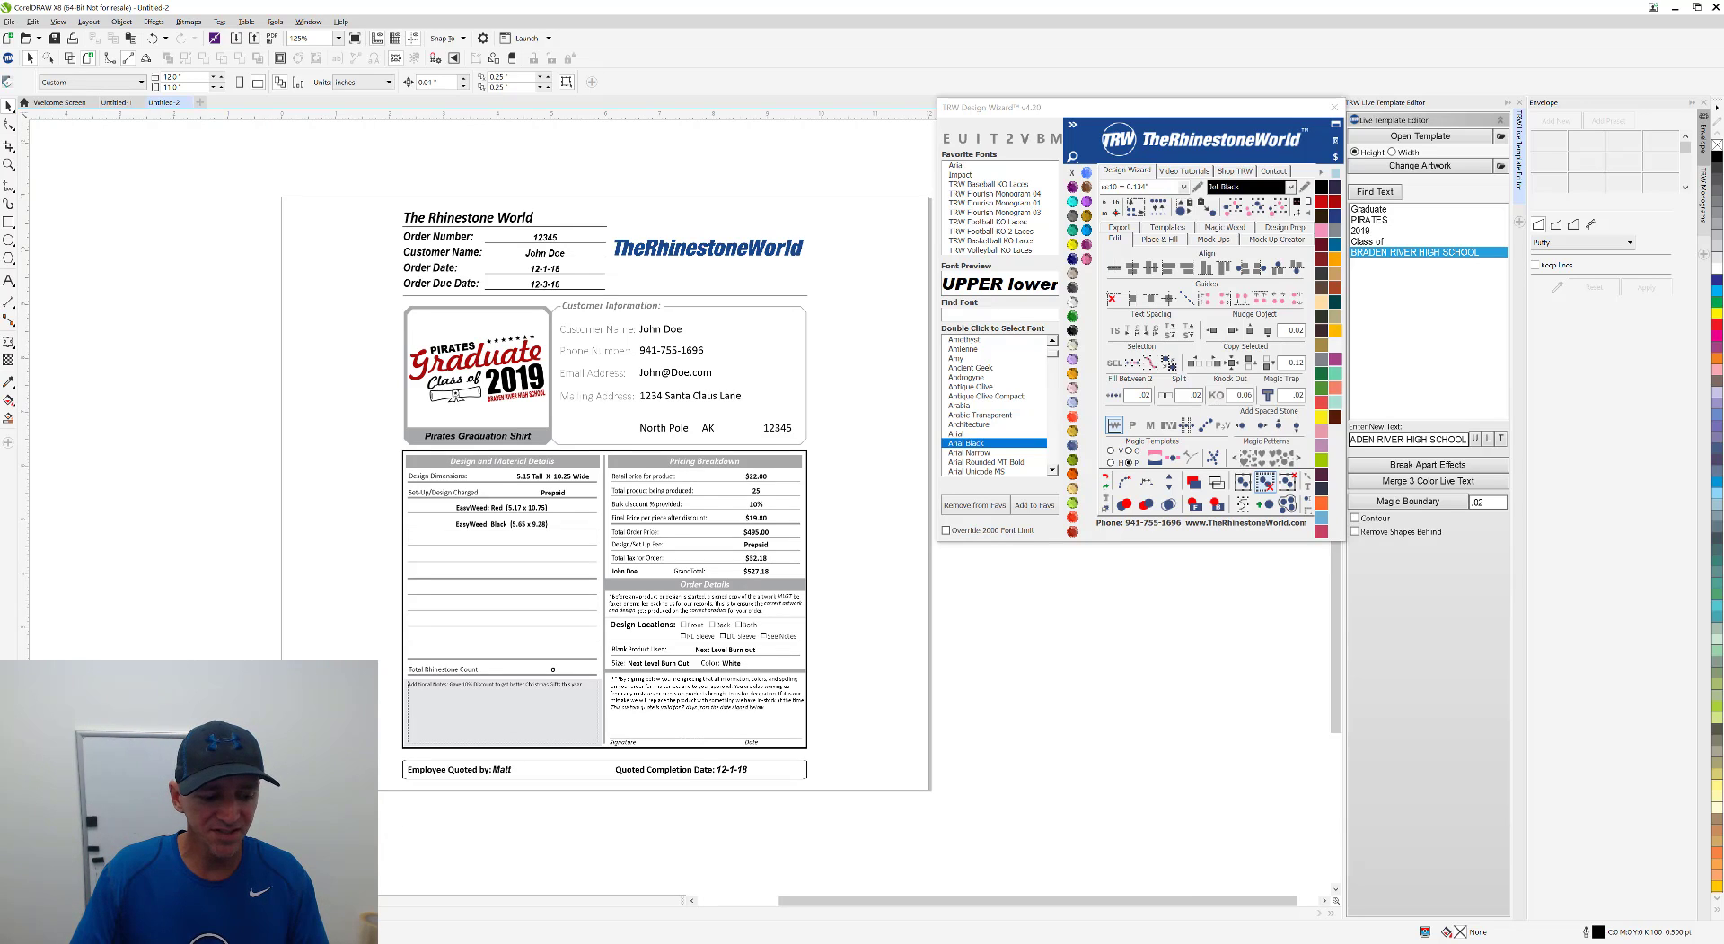
Go to the internal breakdown page and examine its vinyl costs, labour and overhead costs, and profit figures.
{"action": "key", "text": "Page_Down"}
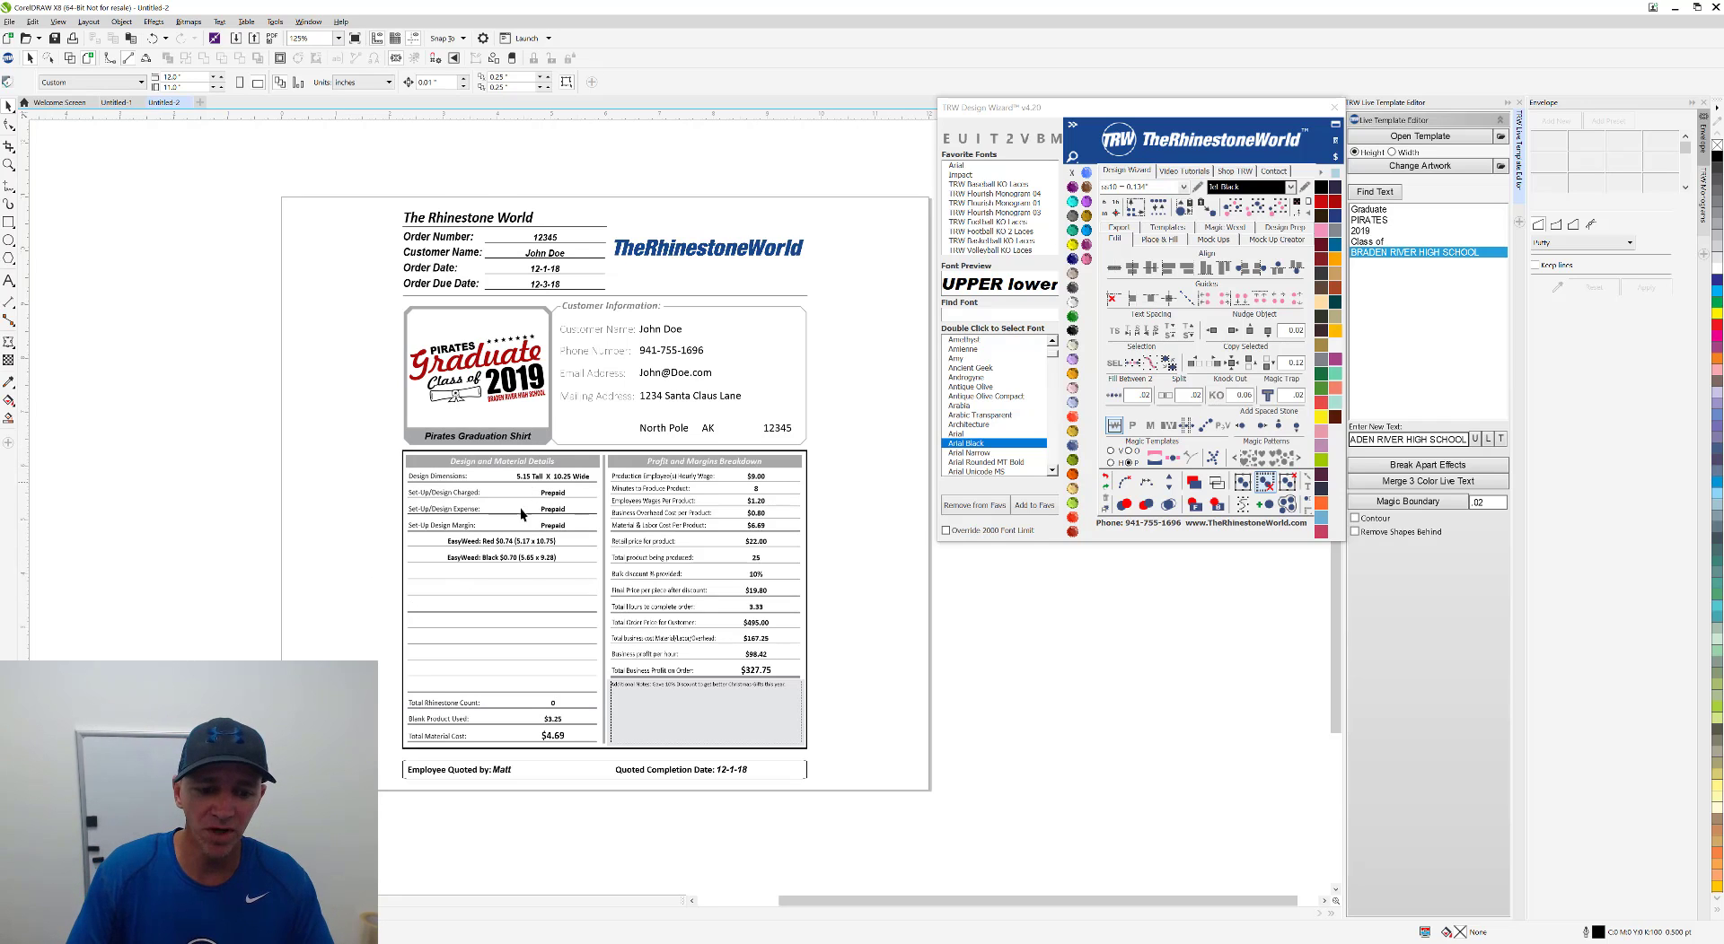
{"action": "scroll", "coordinate": [490, 542], "scroll_direction": "up", "scroll_amount": 2}
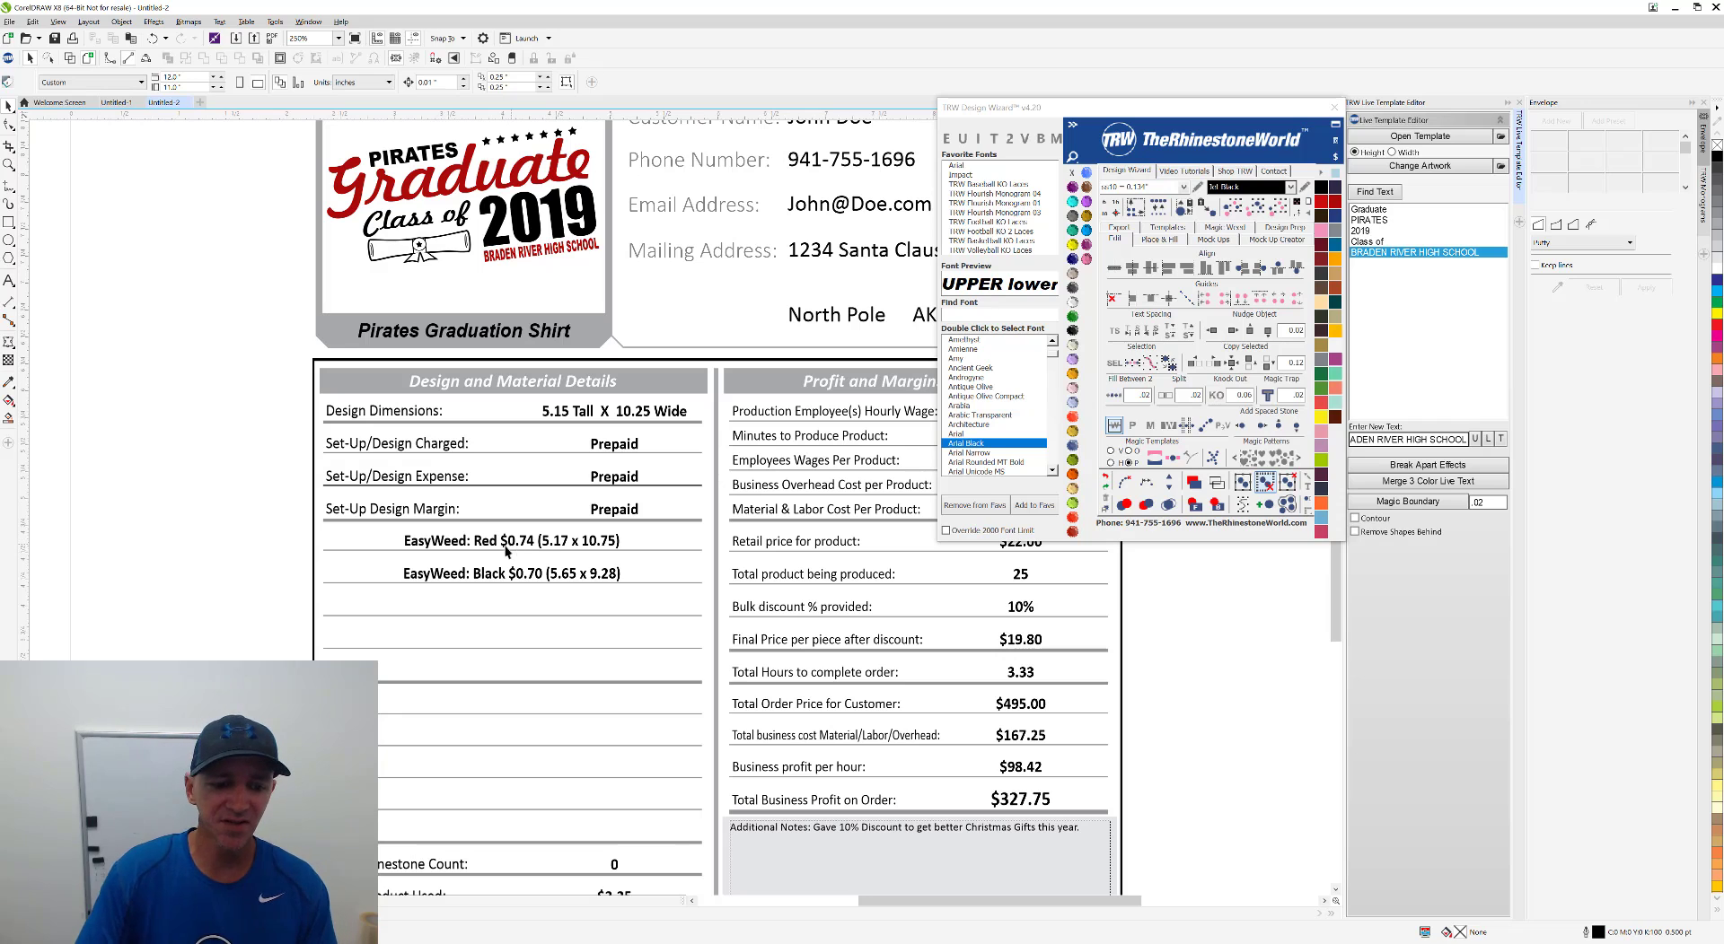
{"action": "scroll", "coordinate": [489, 542], "scroll_direction": "down", "scroll_amount": 3}
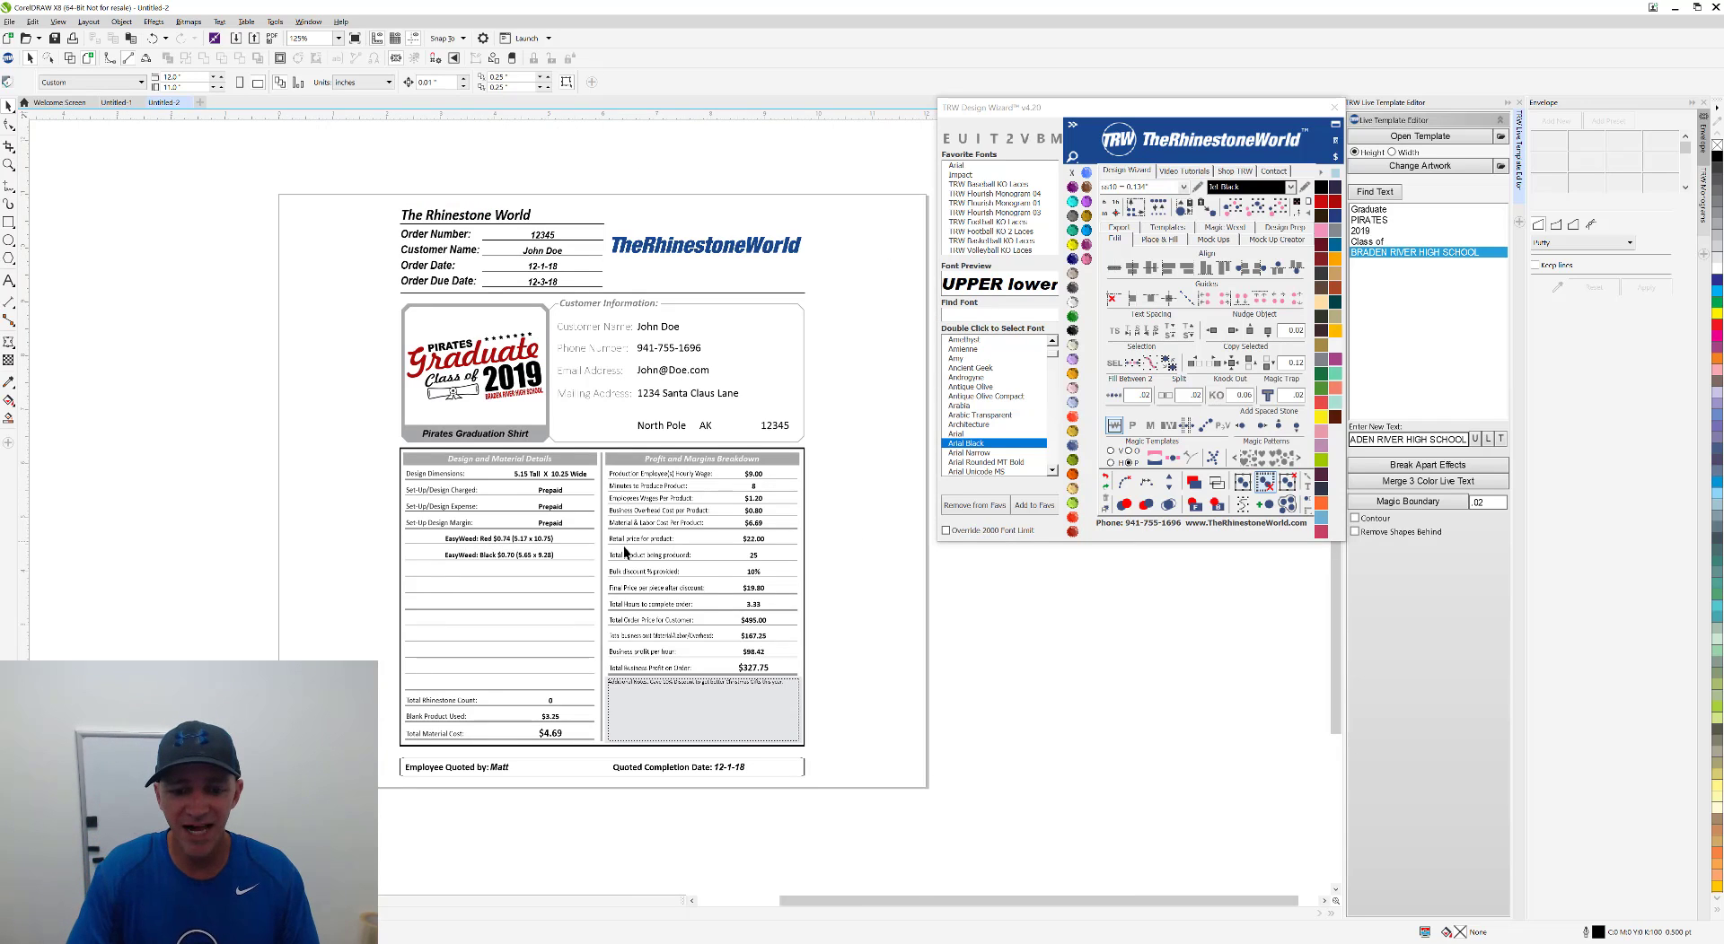
{"action": "scroll", "coordinate": [763, 555], "scroll_direction": "up", "scroll_amount": 3}
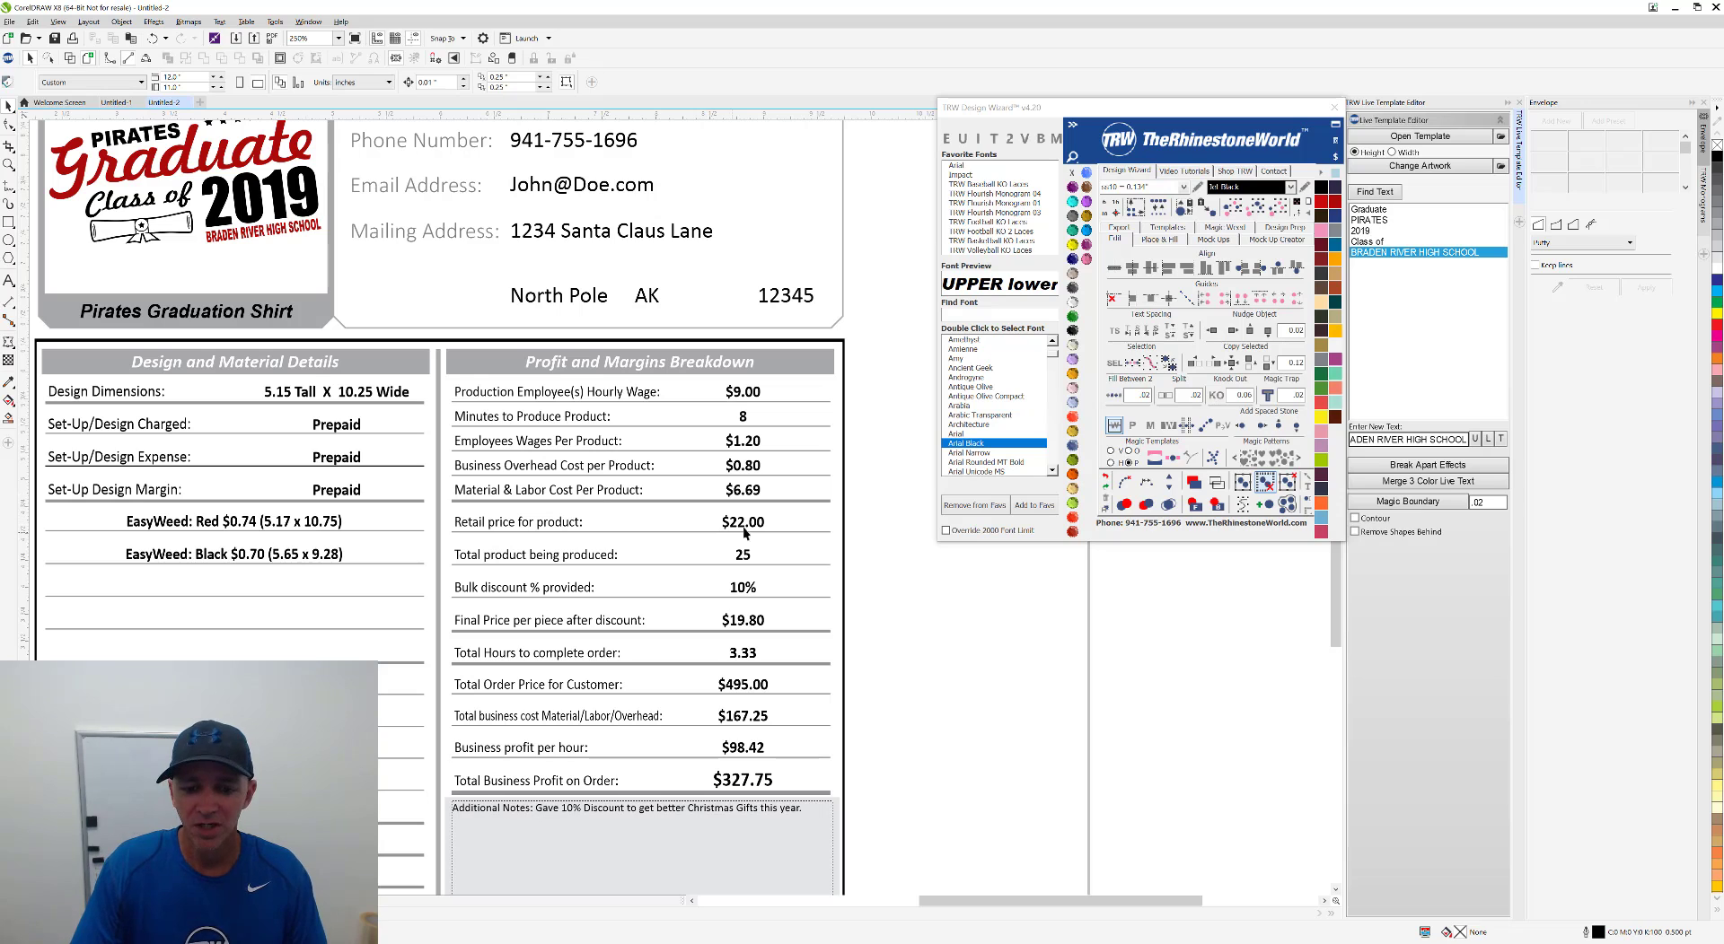
{"action": "scroll", "coordinate": [752, 531], "scroll_direction": "down", "scroll_amount": 1}
{"action": "scroll", "coordinate": [743, 639], "scroll_direction": "up", "scroll_amount": 1}
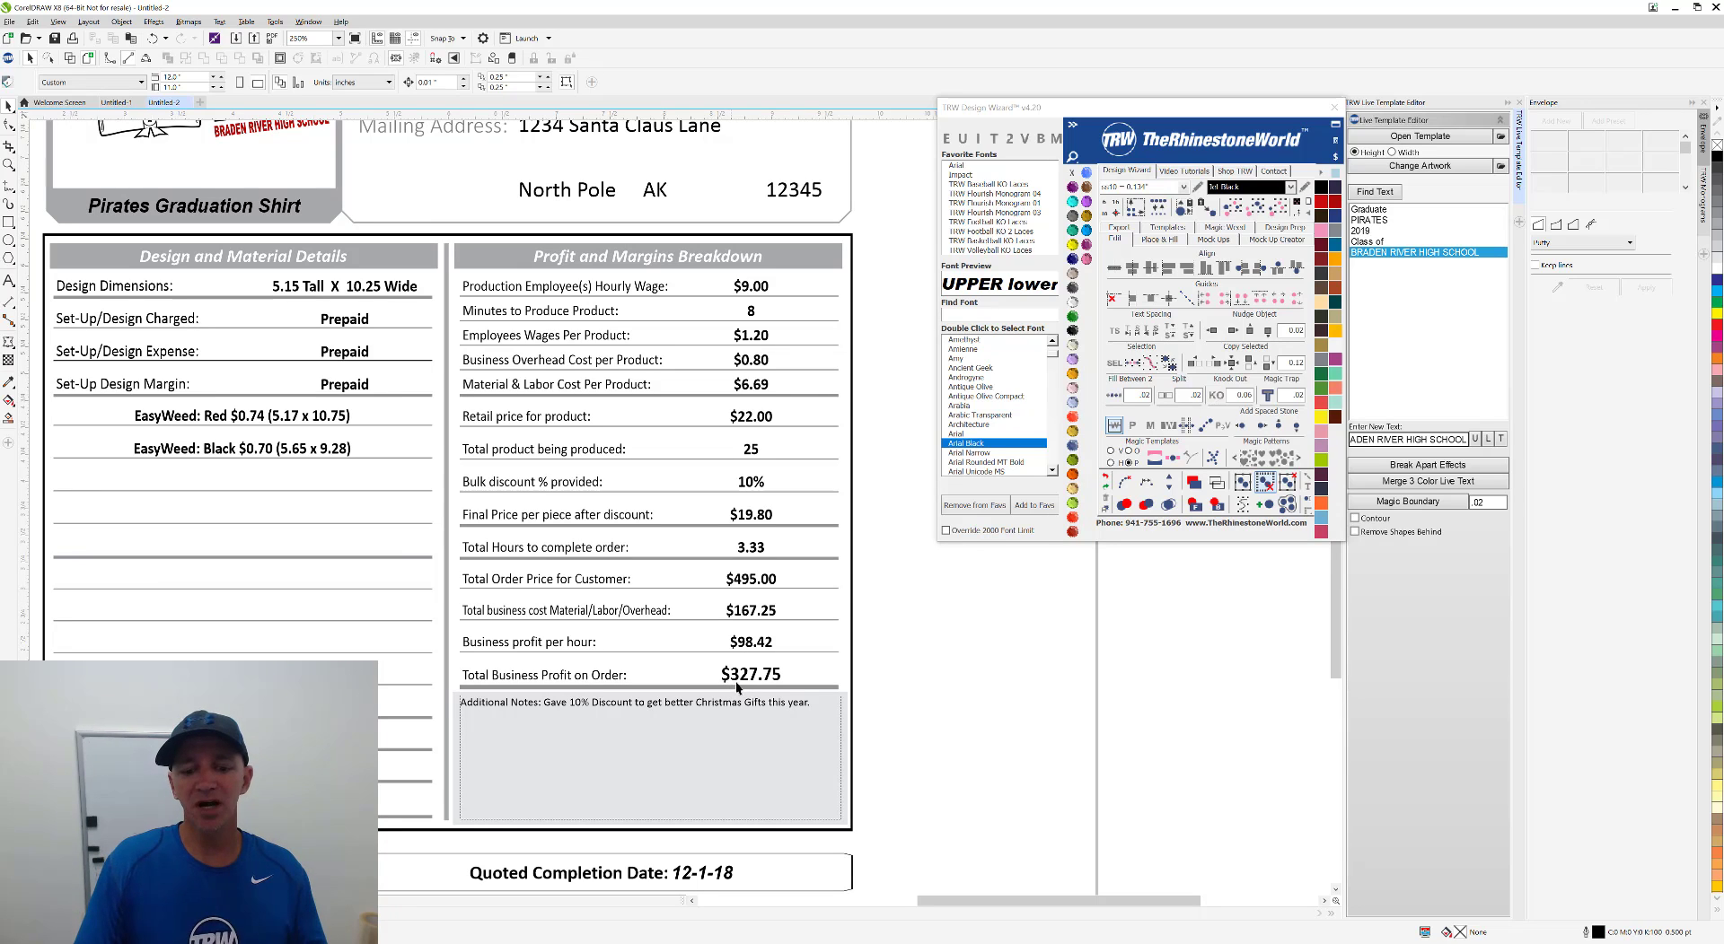
{"action": "scroll", "coordinate": [714, 607], "scroll_direction": "down", "scroll_amount": 3}
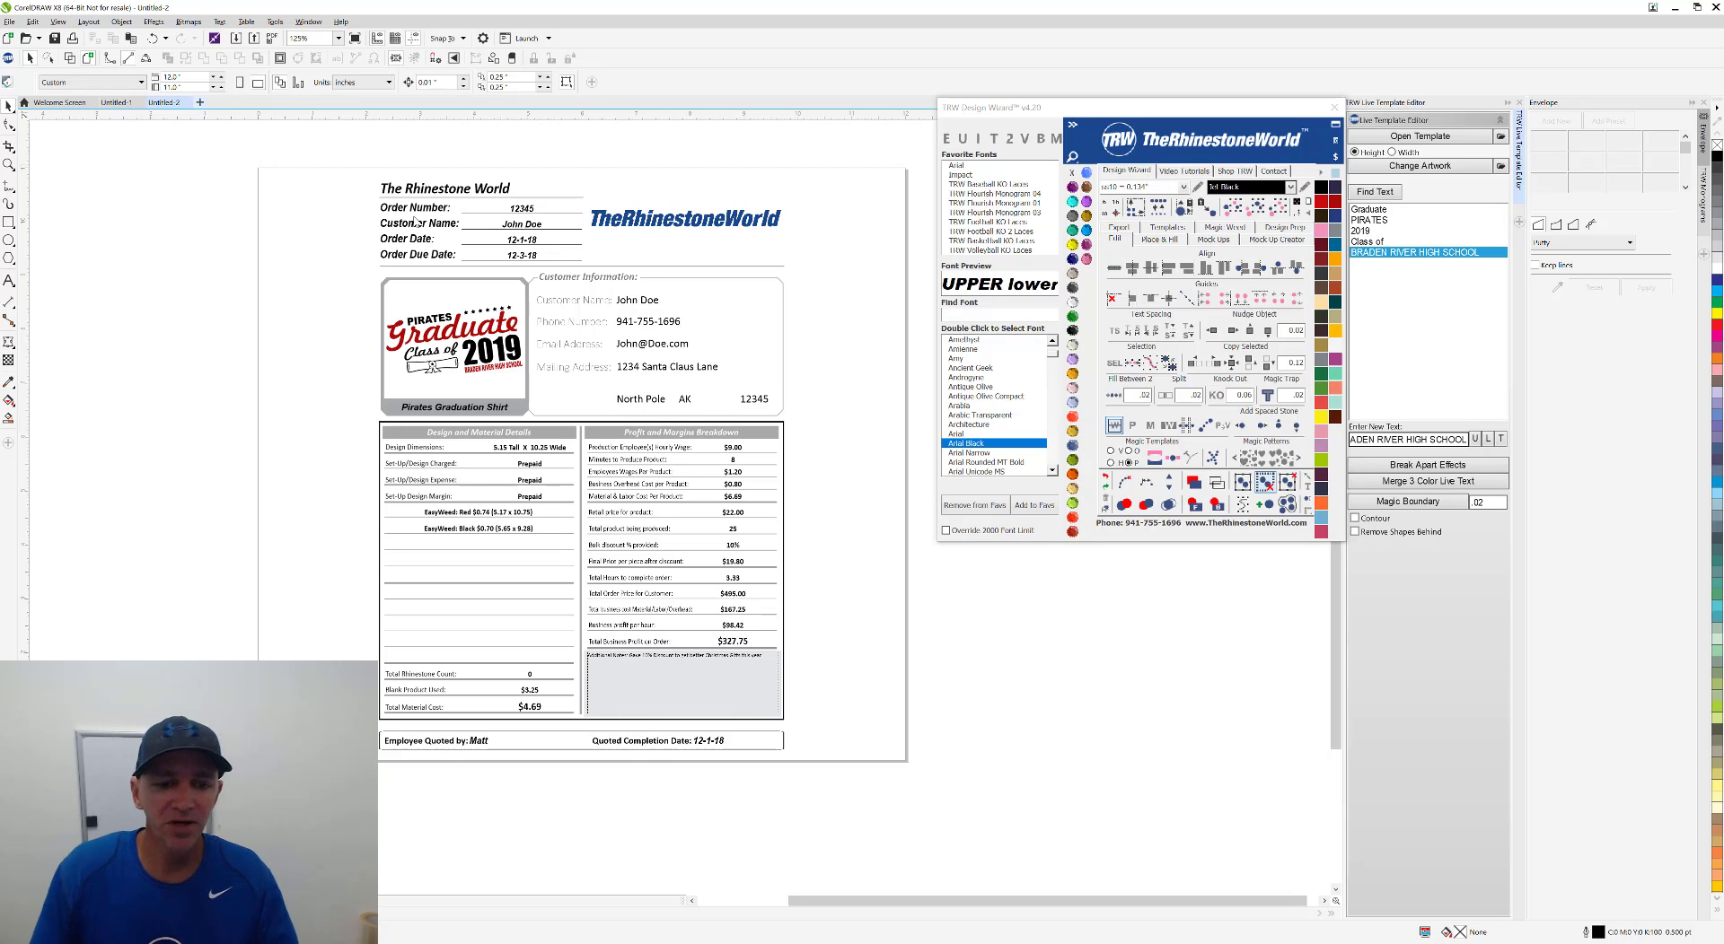
Create a new blank document and show the TRW Monograms template collection.
{"action": "key", "text": "ctrl+n"}
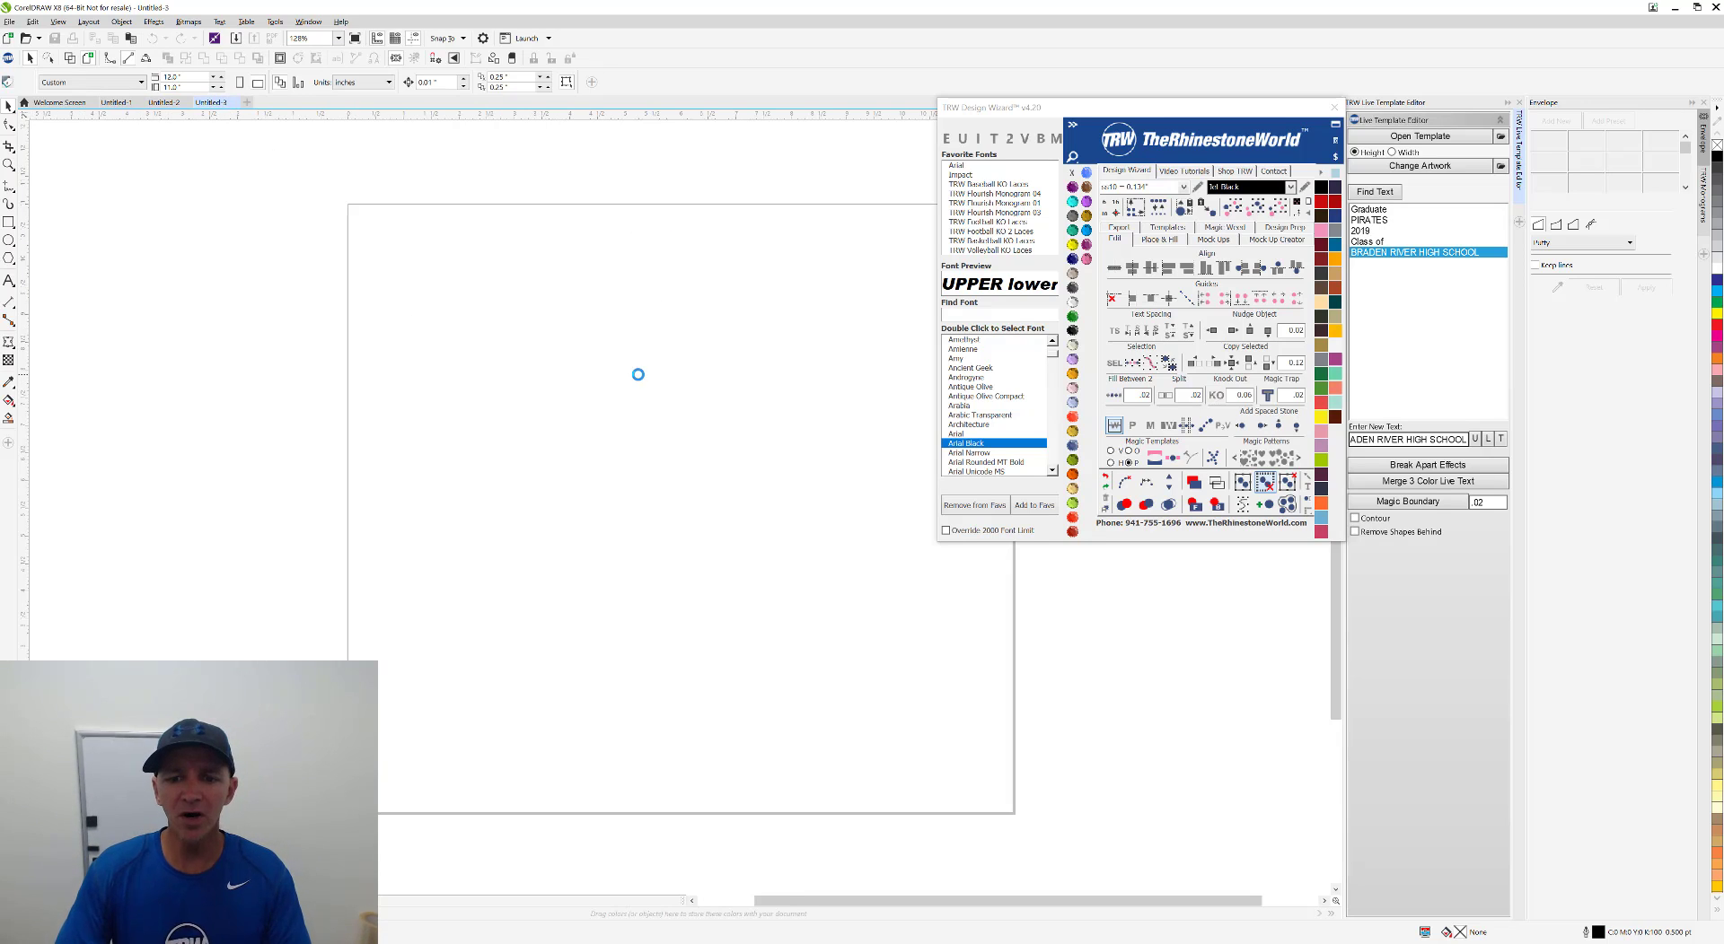
{"action": "scroll", "coordinate": [540, 482], "scroll_direction": "down", "scroll_amount": 1}
{"action": "scroll", "coordinate": [671, 509], "scroll_direction": "up", "scroll_amount": 1}
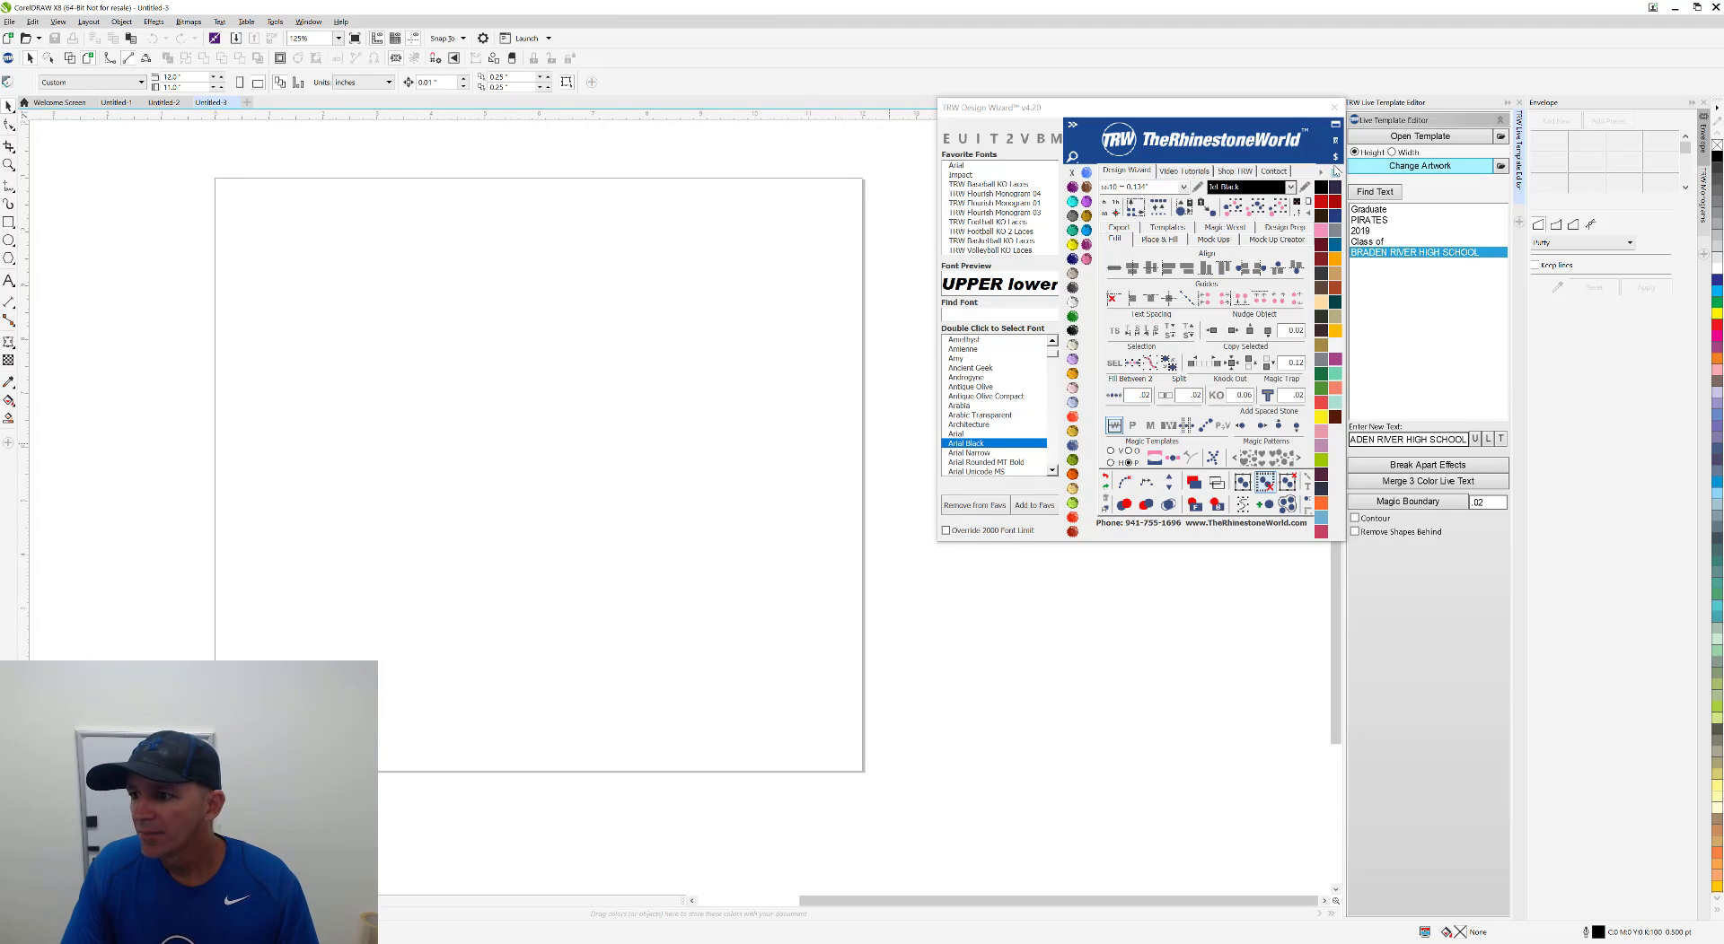
{"action": "left_click", "coordinate": [1706, 201]}
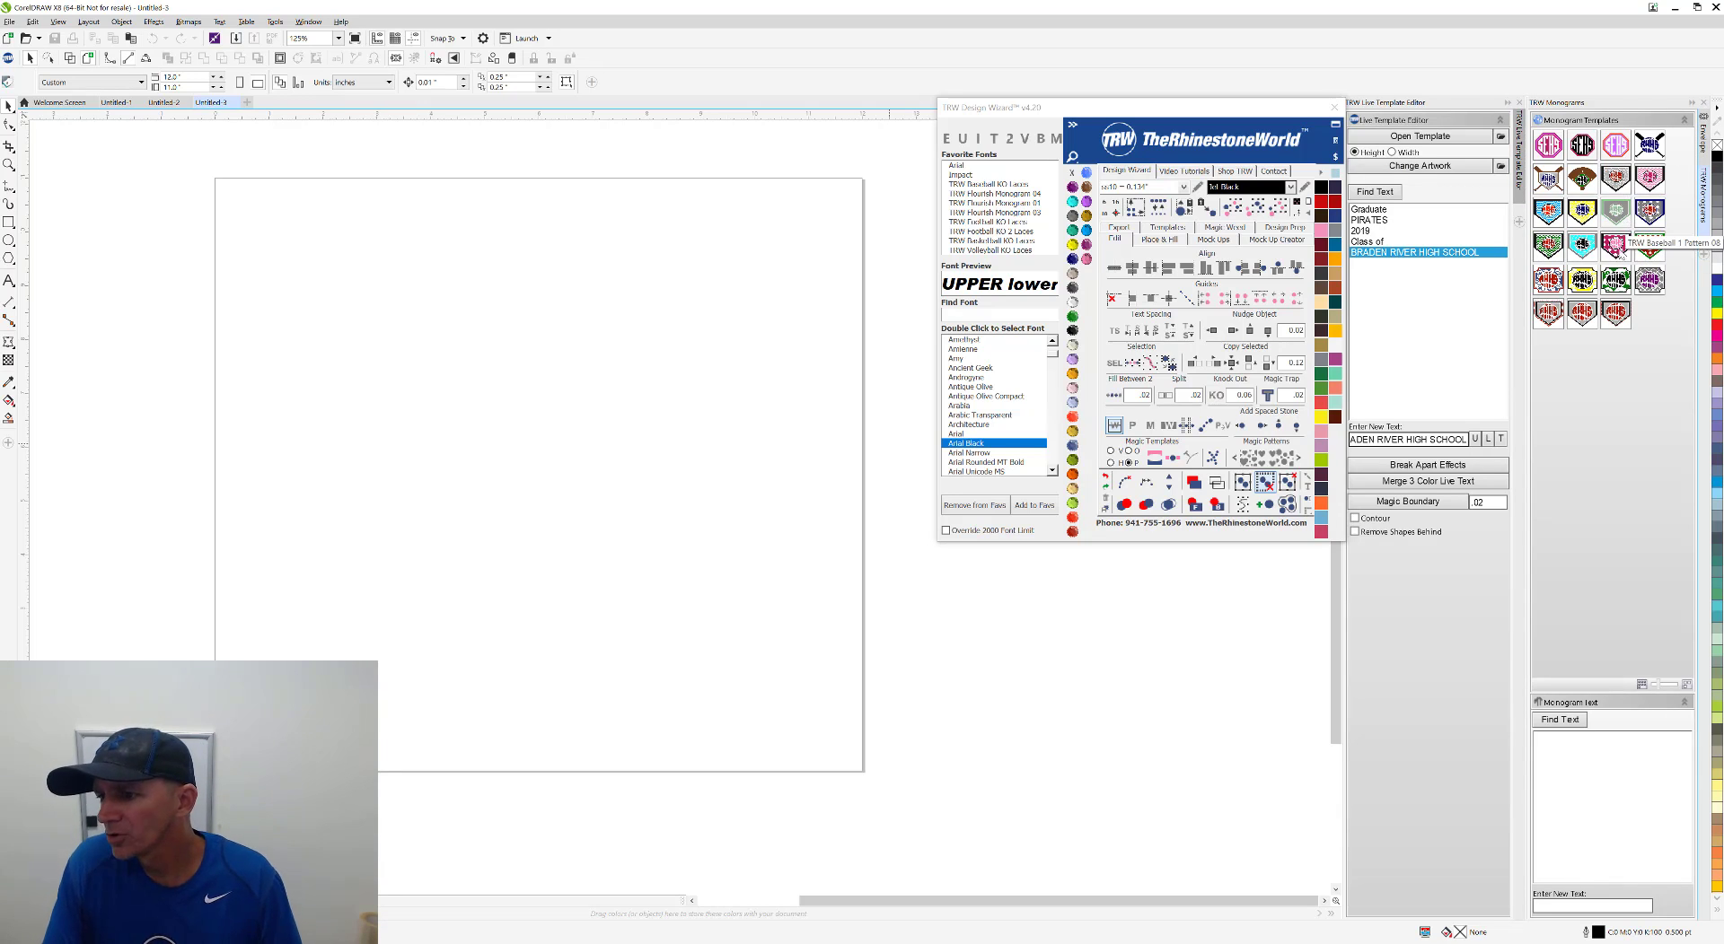
Place the black and green home-plate monogram template with the baseball lettering on the blank page.
{"action": "left_click", "coordinate": [1614, 205]}
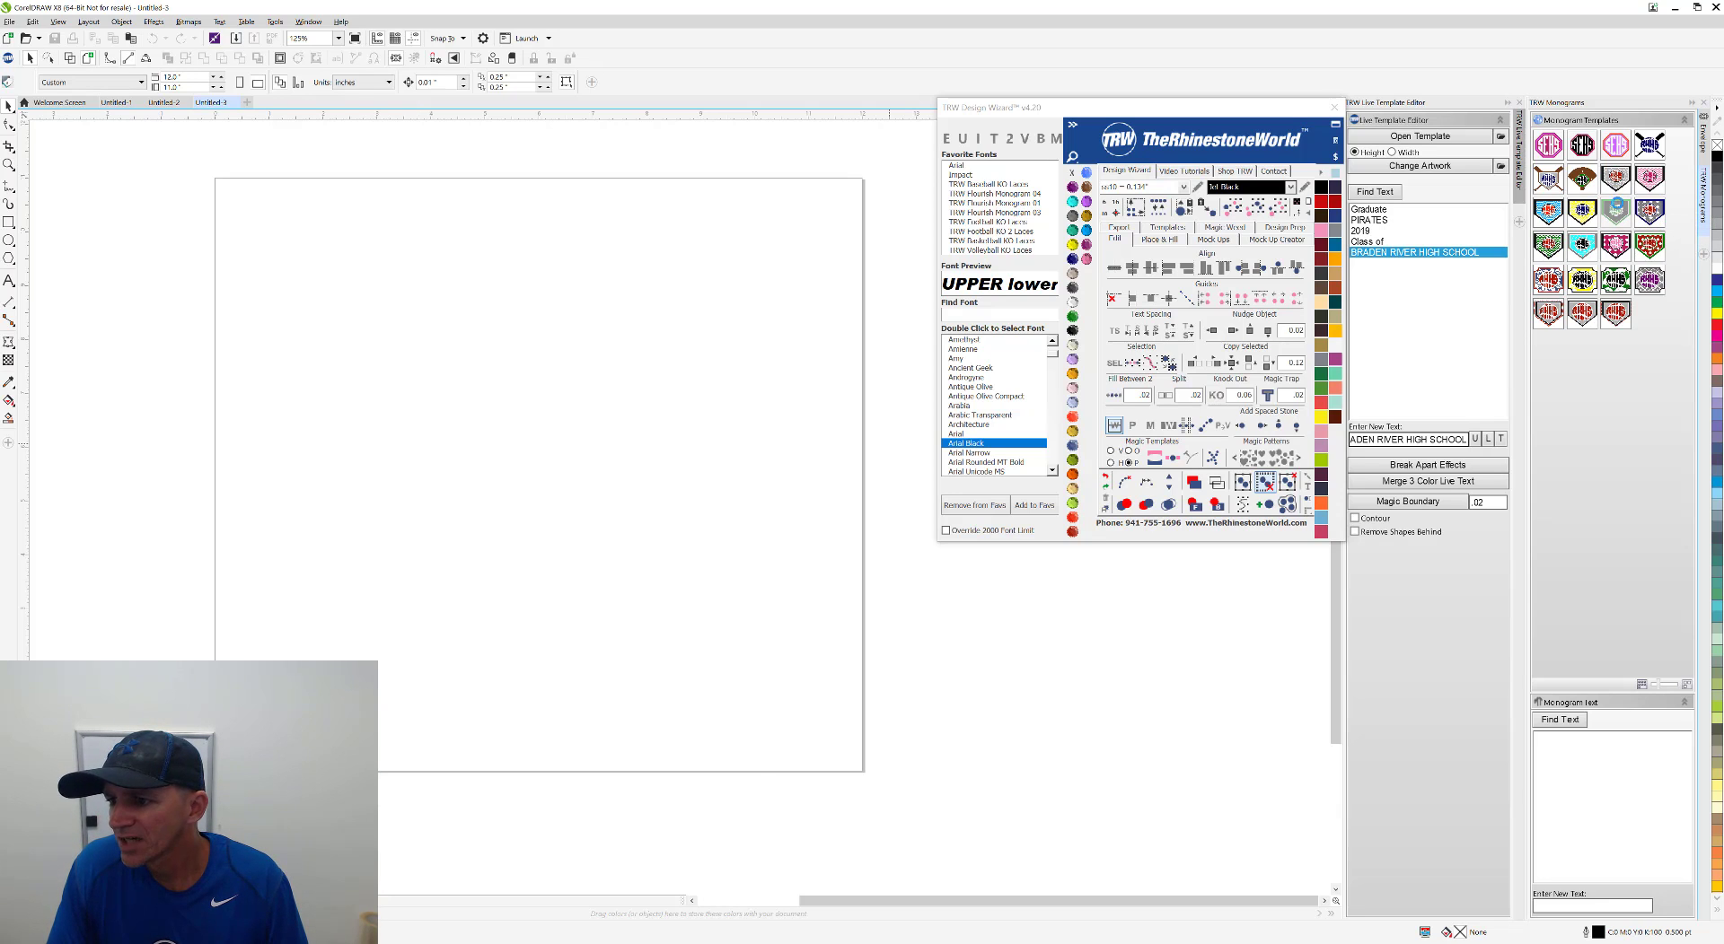
{"action": "left_click", "coordinate": [804, 462]}
{"action": "scroll", "coordinate": [715, 485], "scroll_direction": "down", "scroll_amount": 1}
{"action": "scroll", "coordinate": [715, 461], "scroll_direction": "up", "scroll_amount": 1}
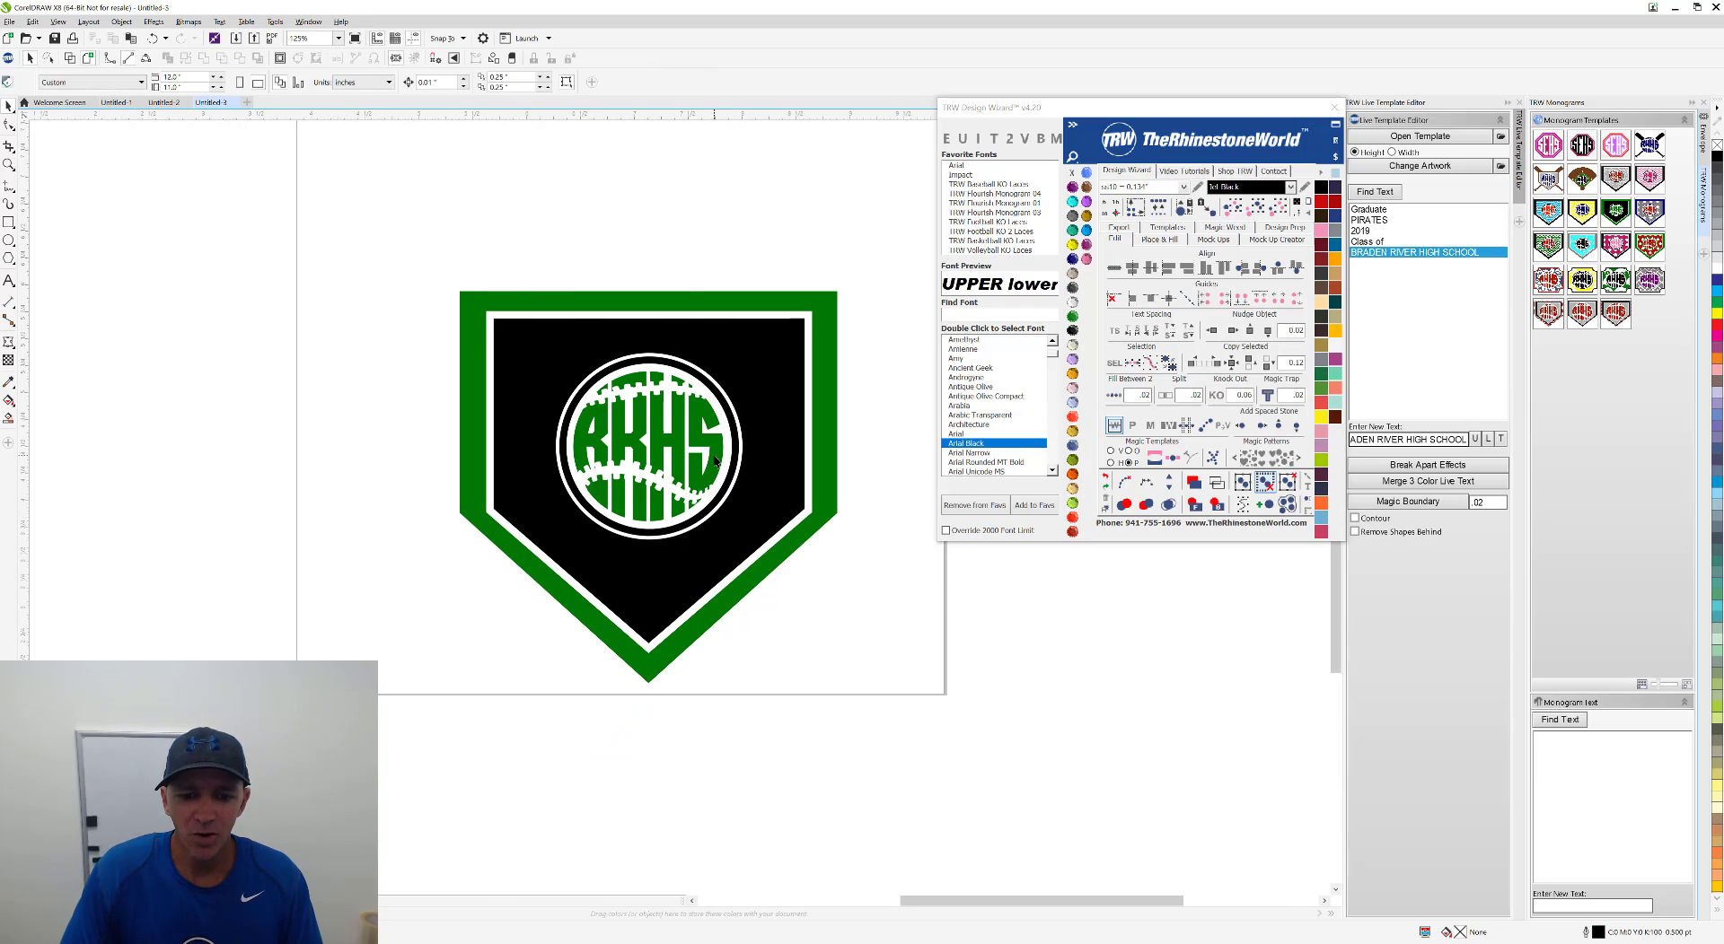
Enlarge the green baseball monogram to about 2.9 inches wide and nudge it slightly right to fit its white circle.
{"action": "scroll", "coordinate": [715, 460], "scroll_direction": "up", "scroll_amount": 1}
{"action": "left_click", "coordinate": [716, 461]}
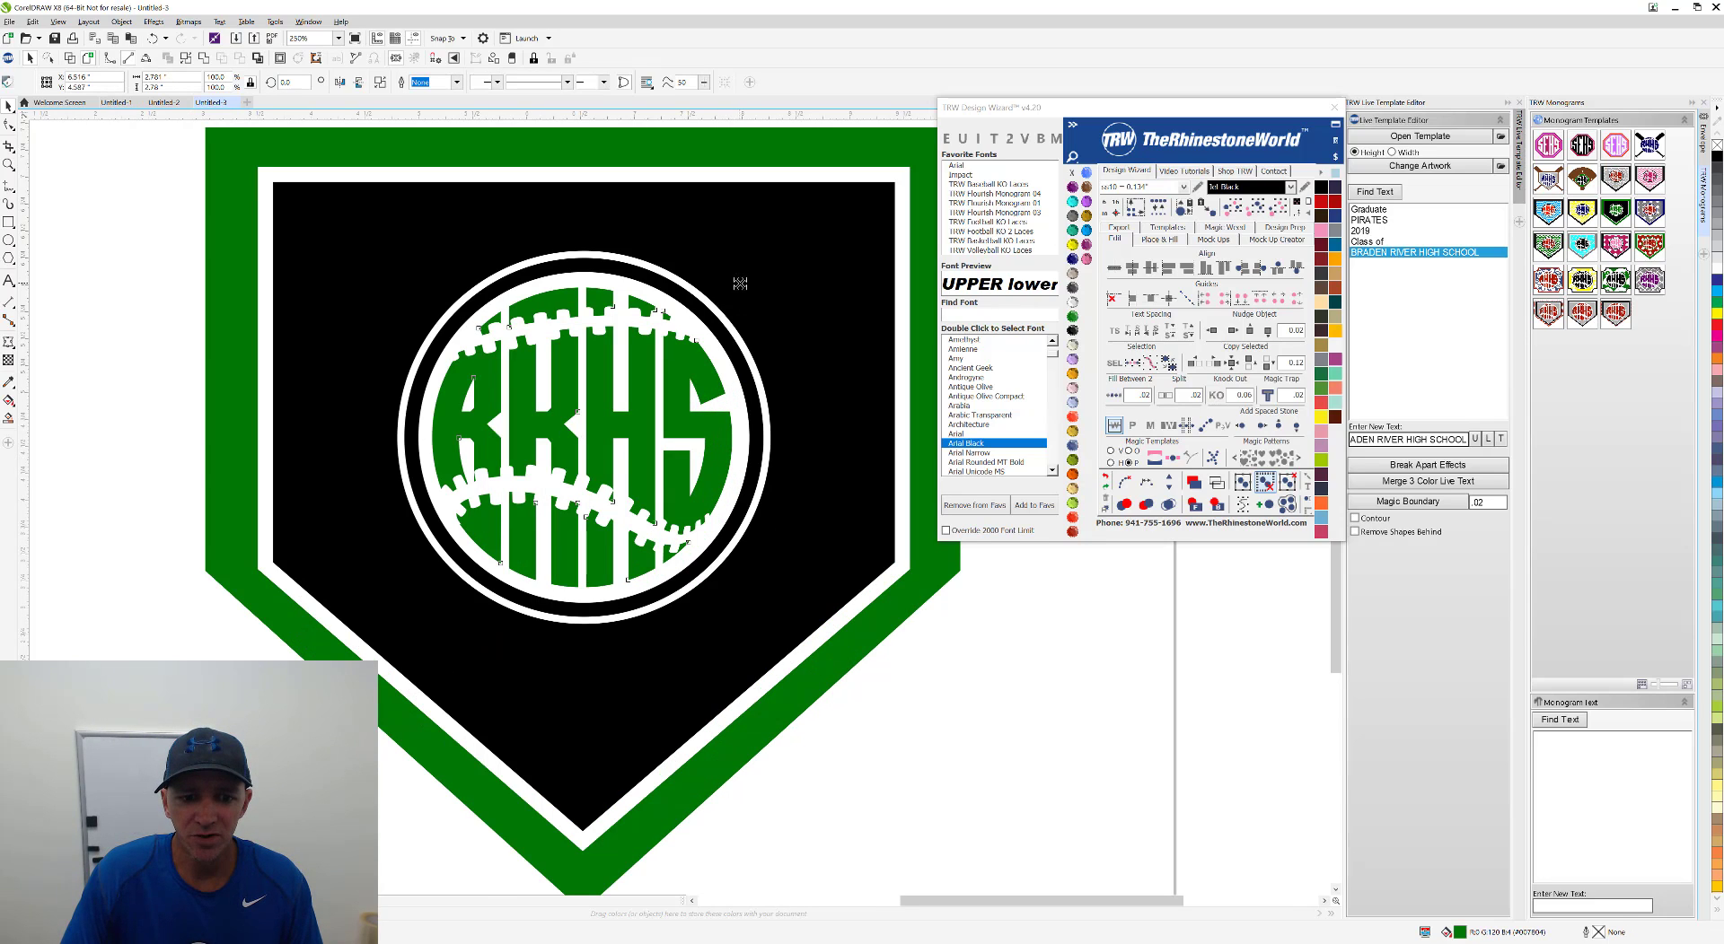
{"action": "left_click_drag", "start_coordinate": [739, 283], "coordinate": [753, 276]}
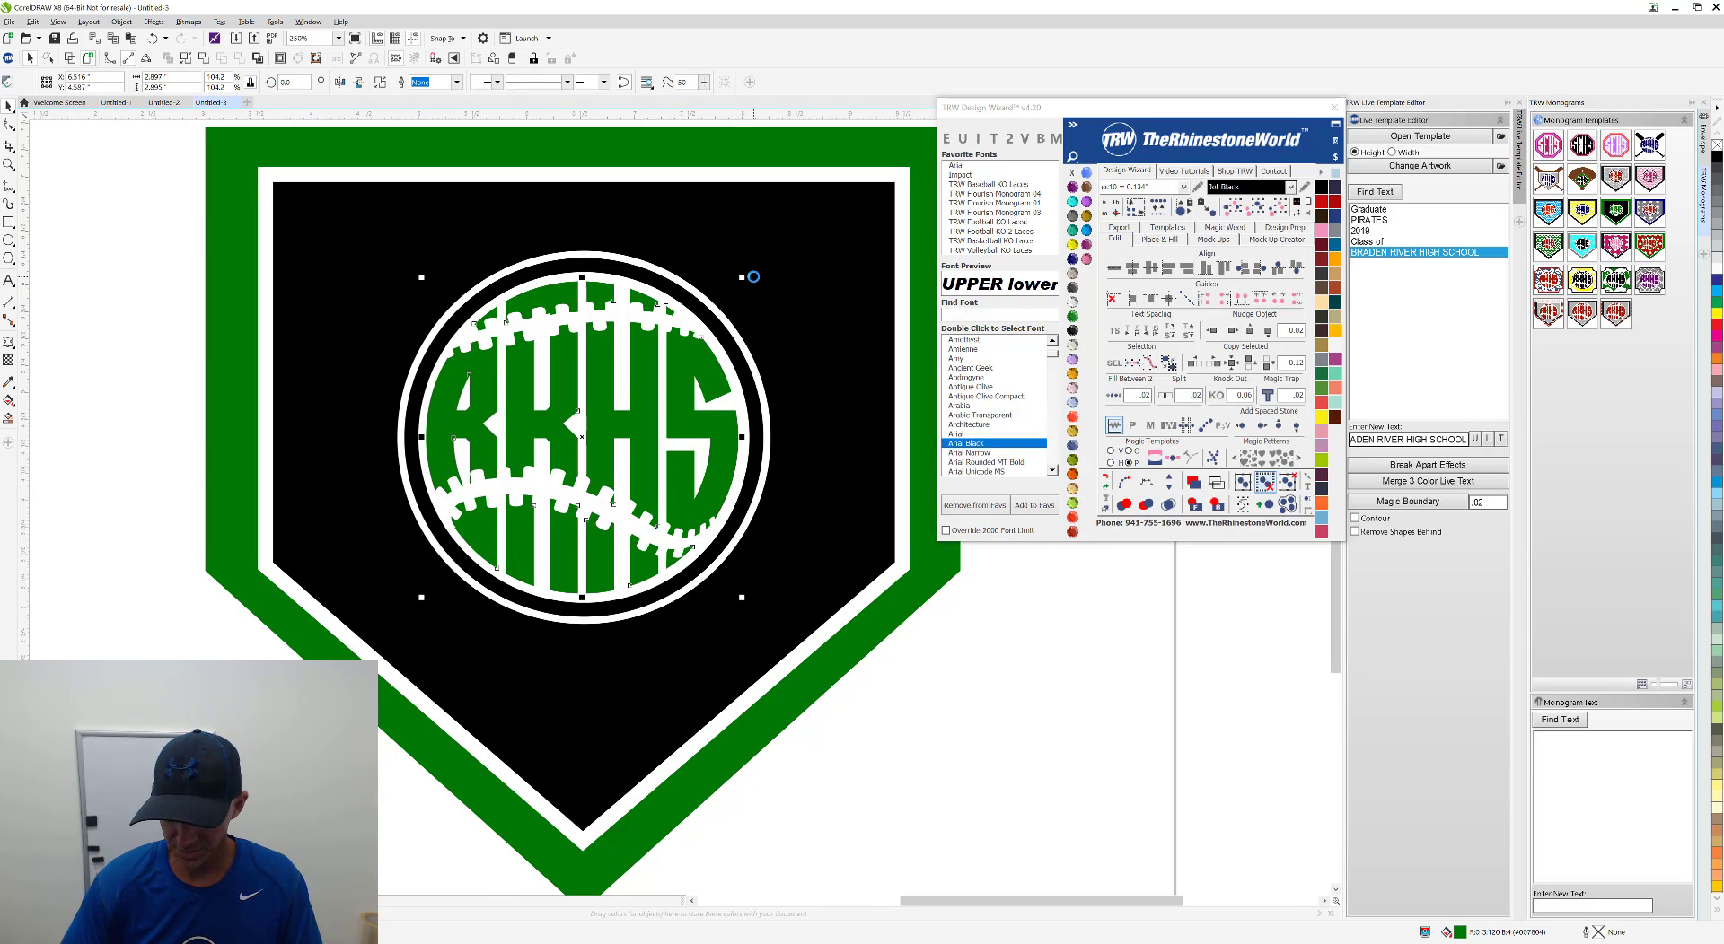
{"action": "key", "text": "Right"}
{"action": "key", "text": "Right"}
{"action": "key", "text": "Right"}
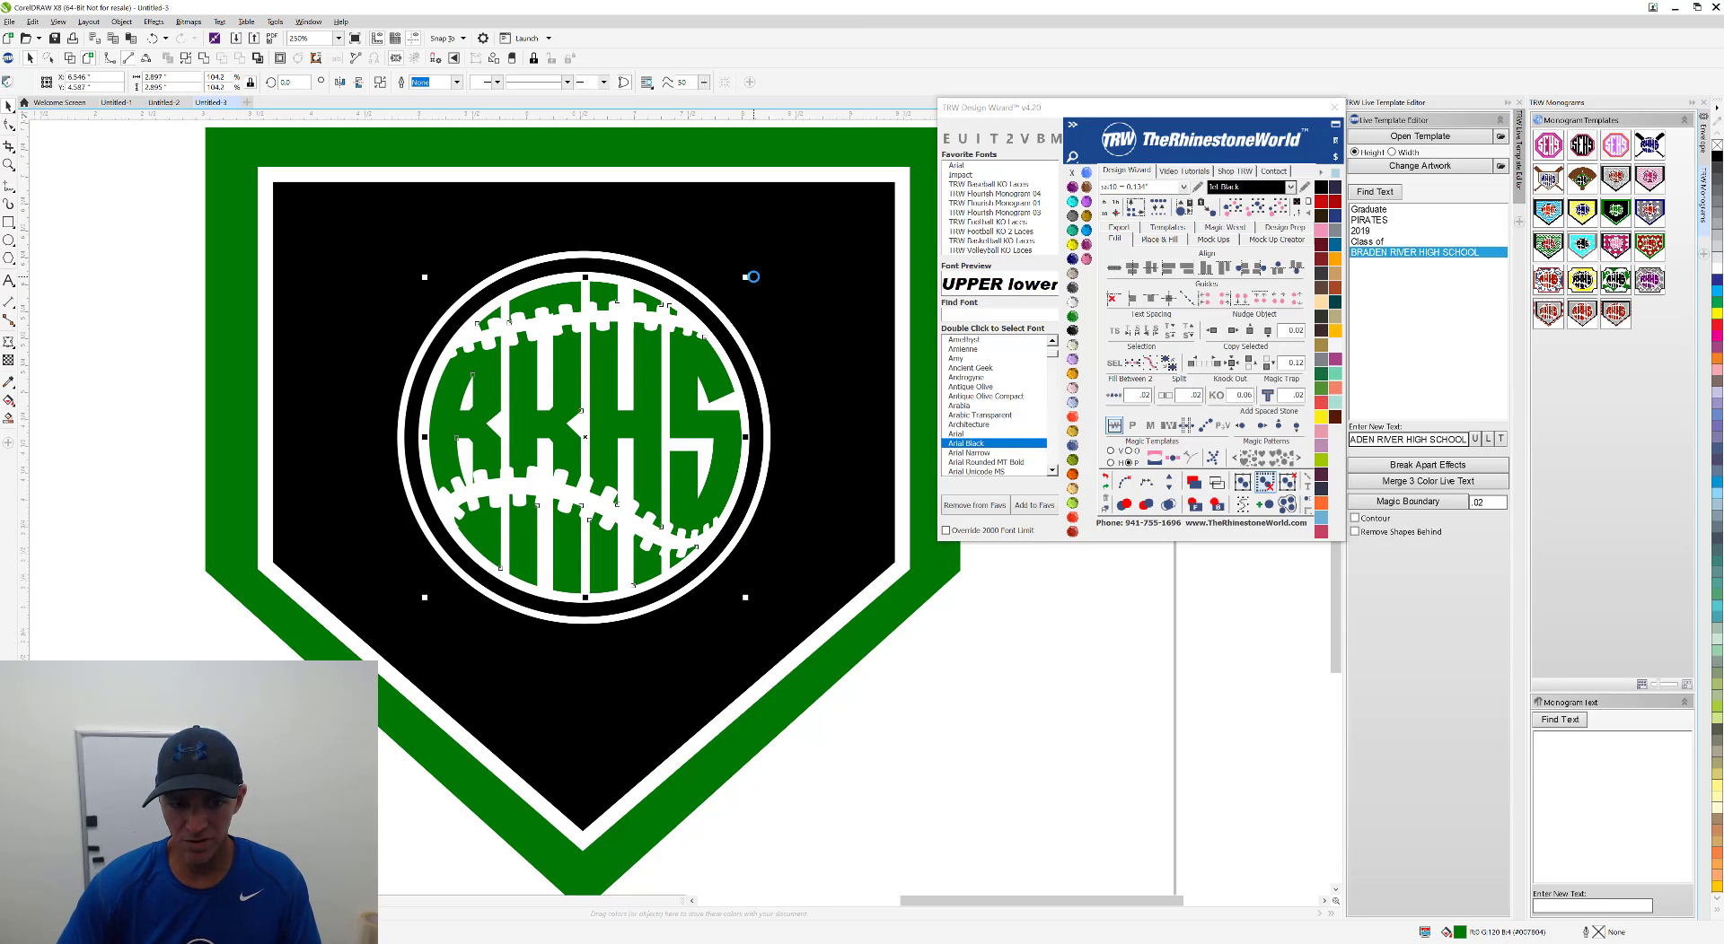
{"action": "key", "text": "Left"}
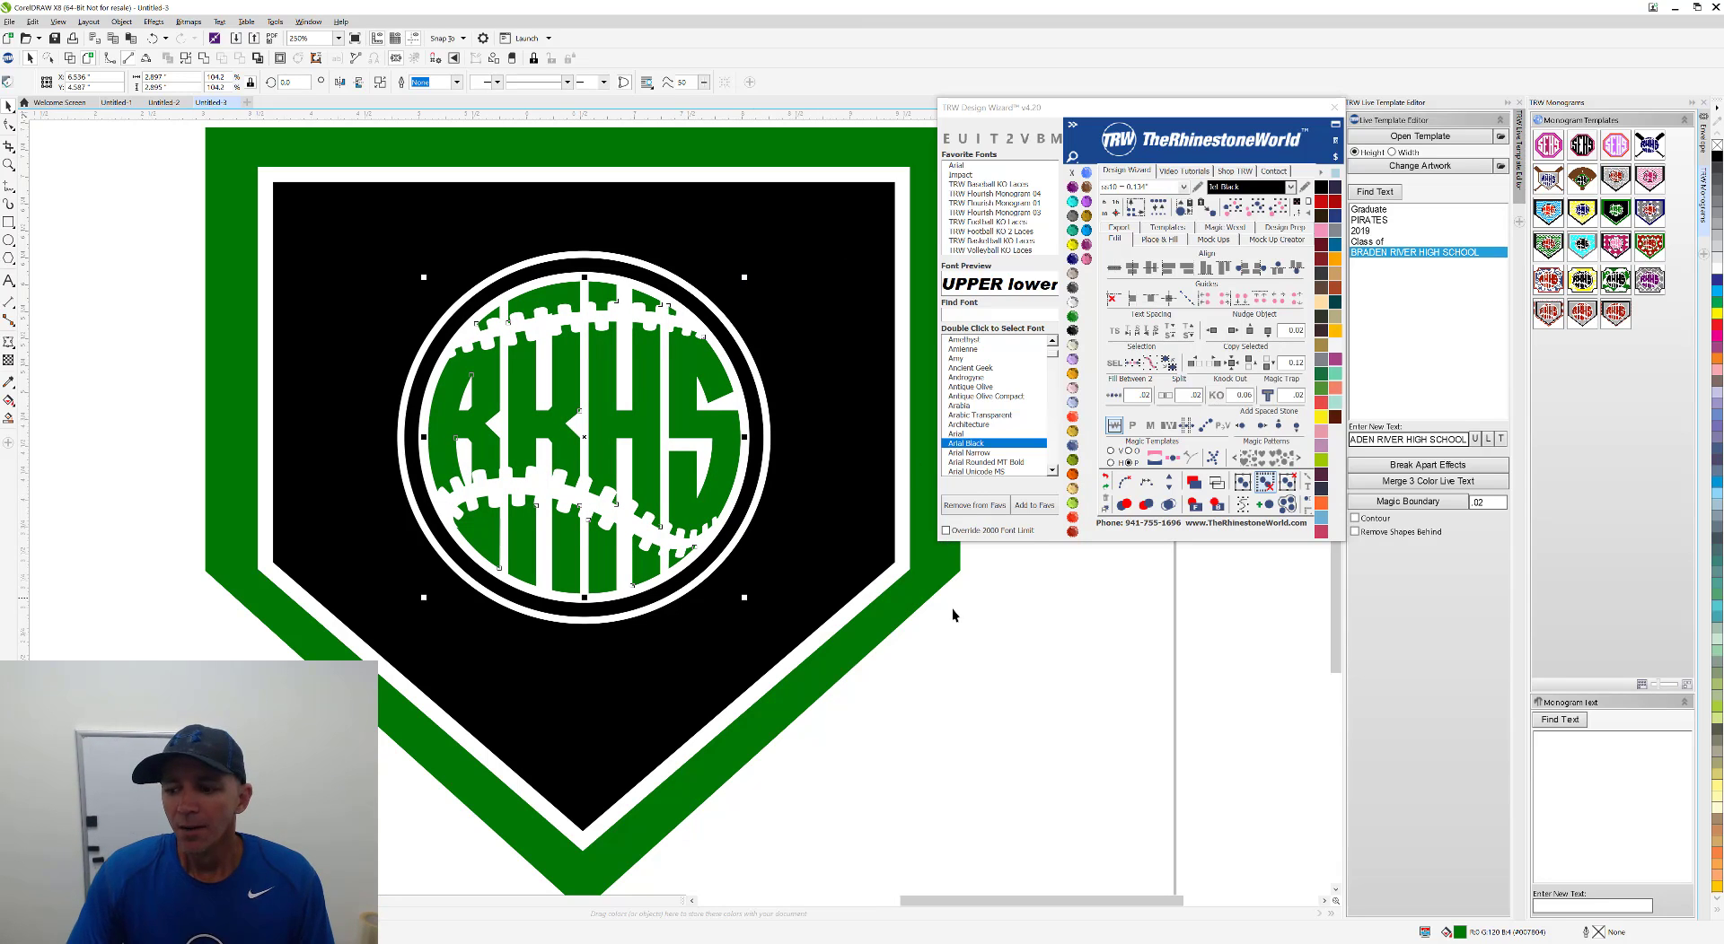
{"action": "key", "text": "Escape"}
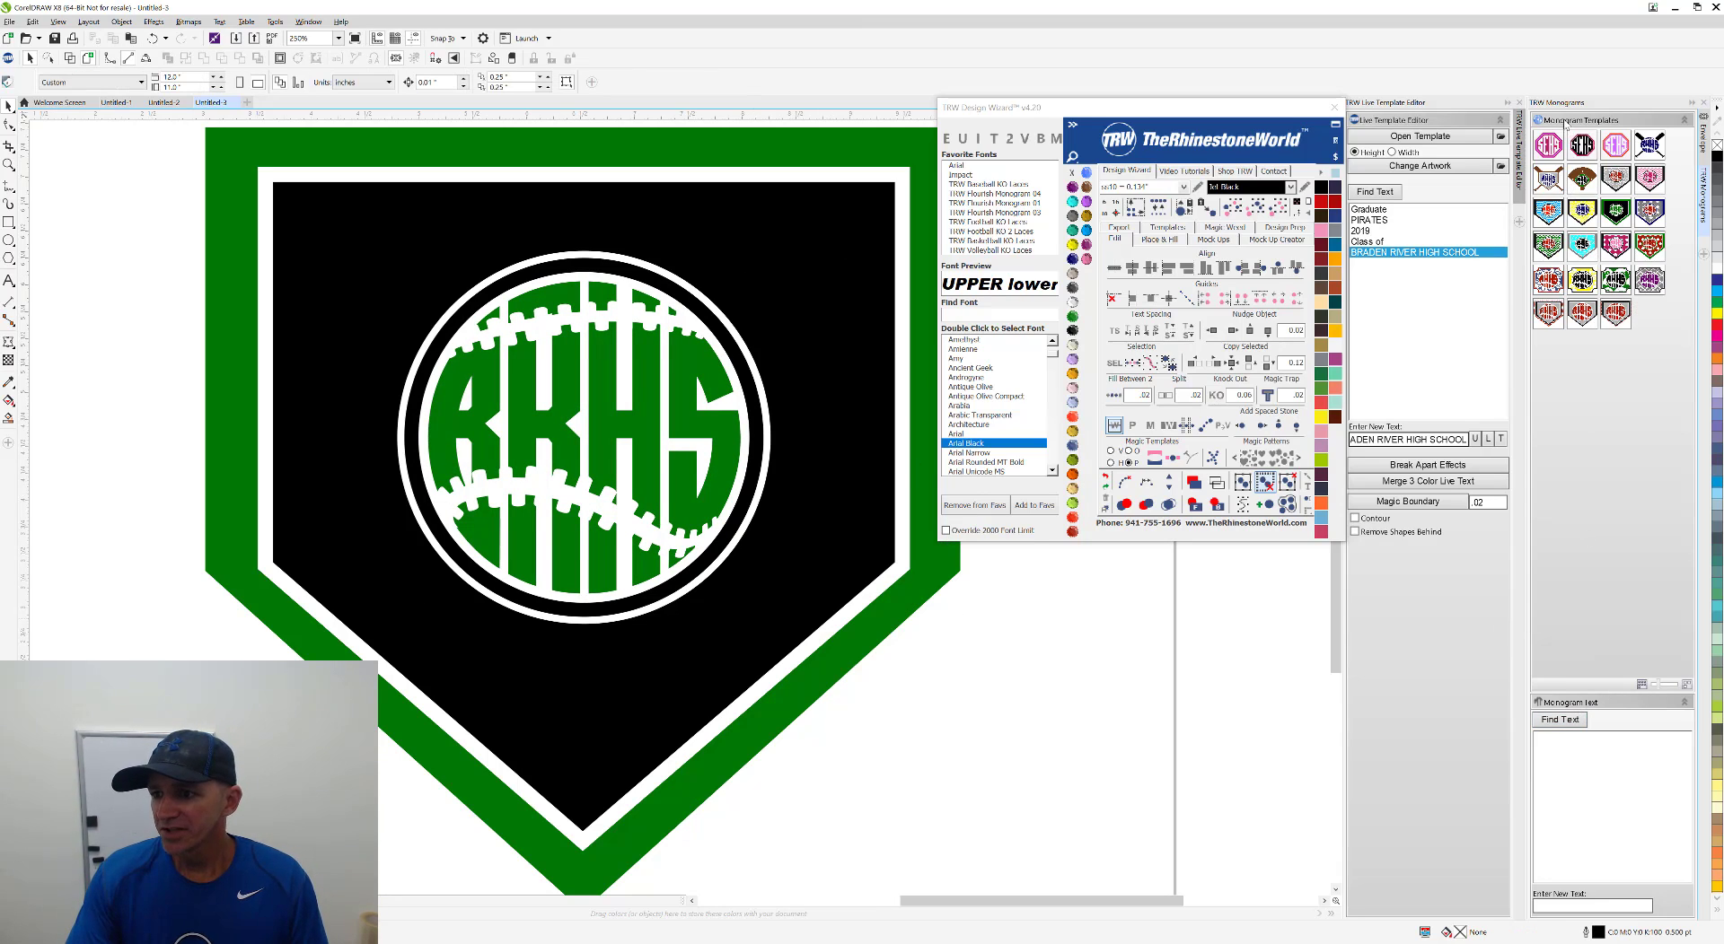
Find the template's monogram text and replace the letters with lrhs.
{"action": "left_click", "coordinate": [1566, 725]}
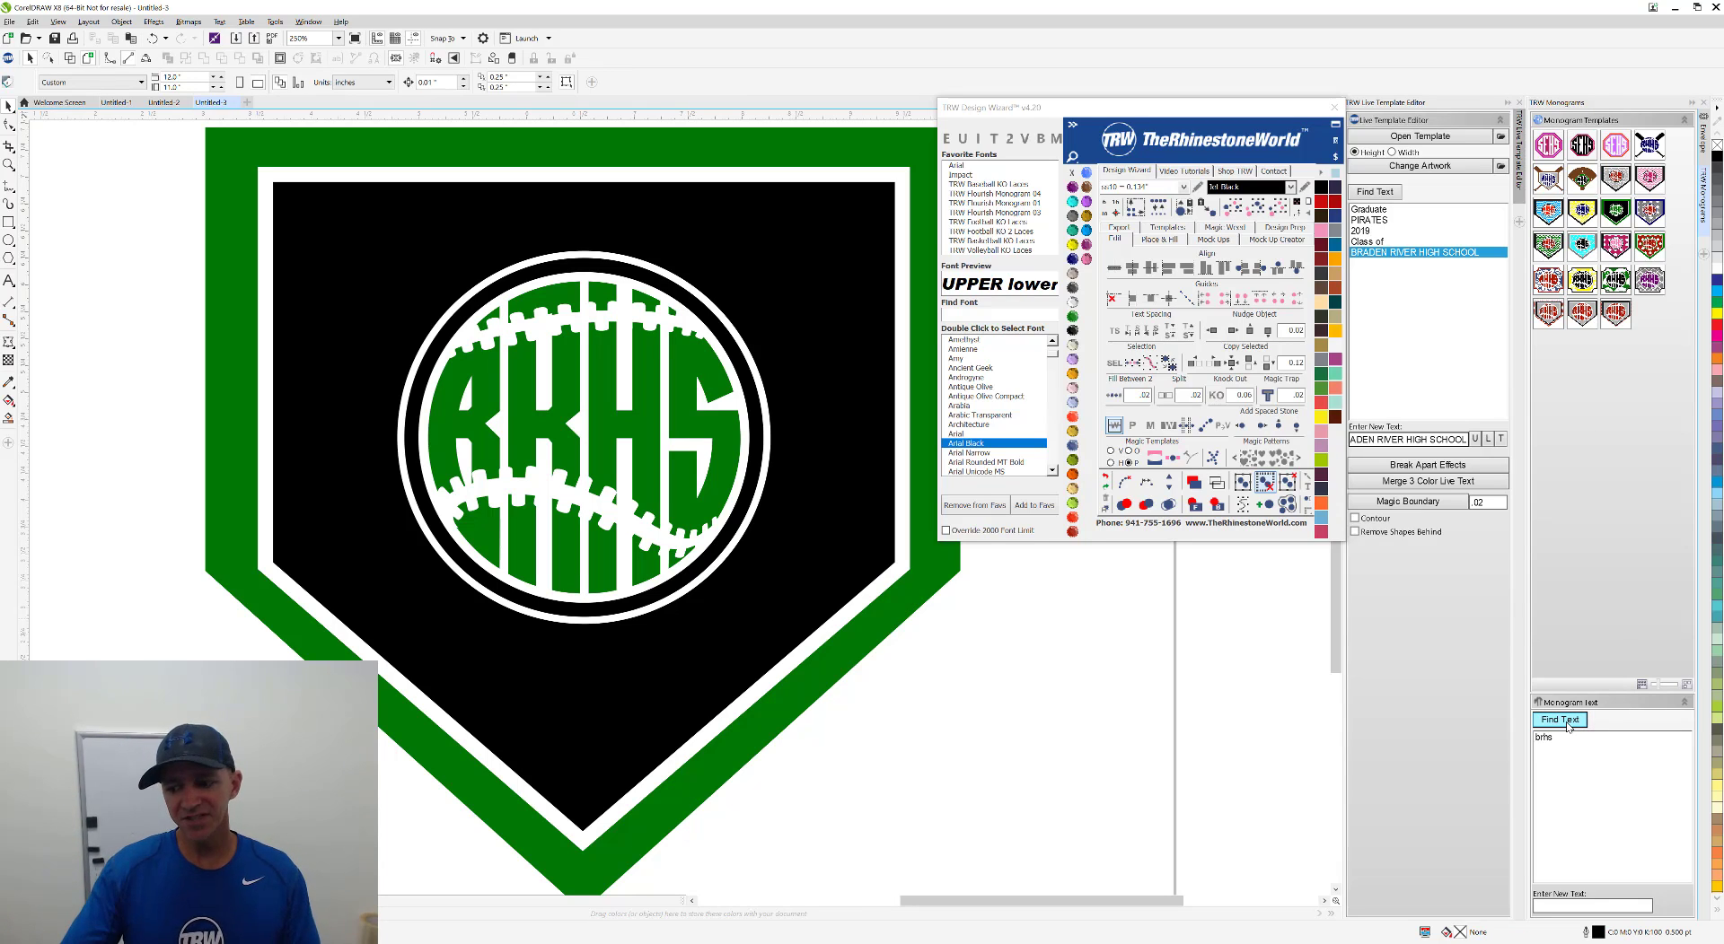
{"action": "left_click", "coordinate": [1581, 737]}
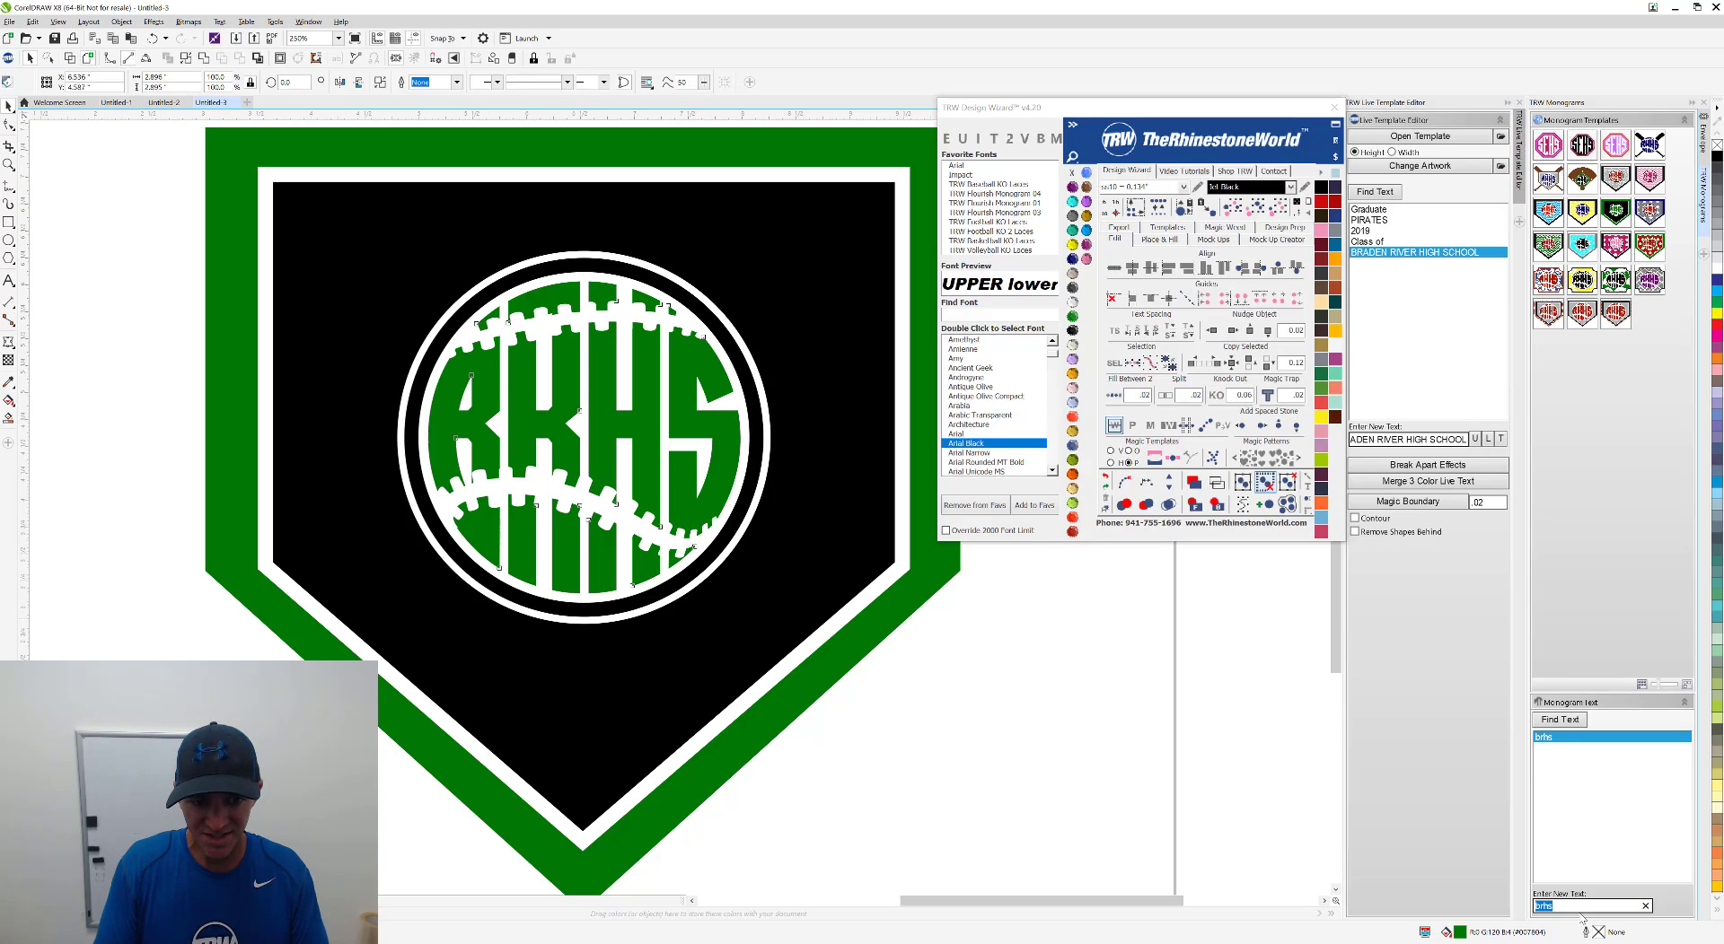
{"action": "type", "text": "b"}
{"action": "type", "text": "r"}
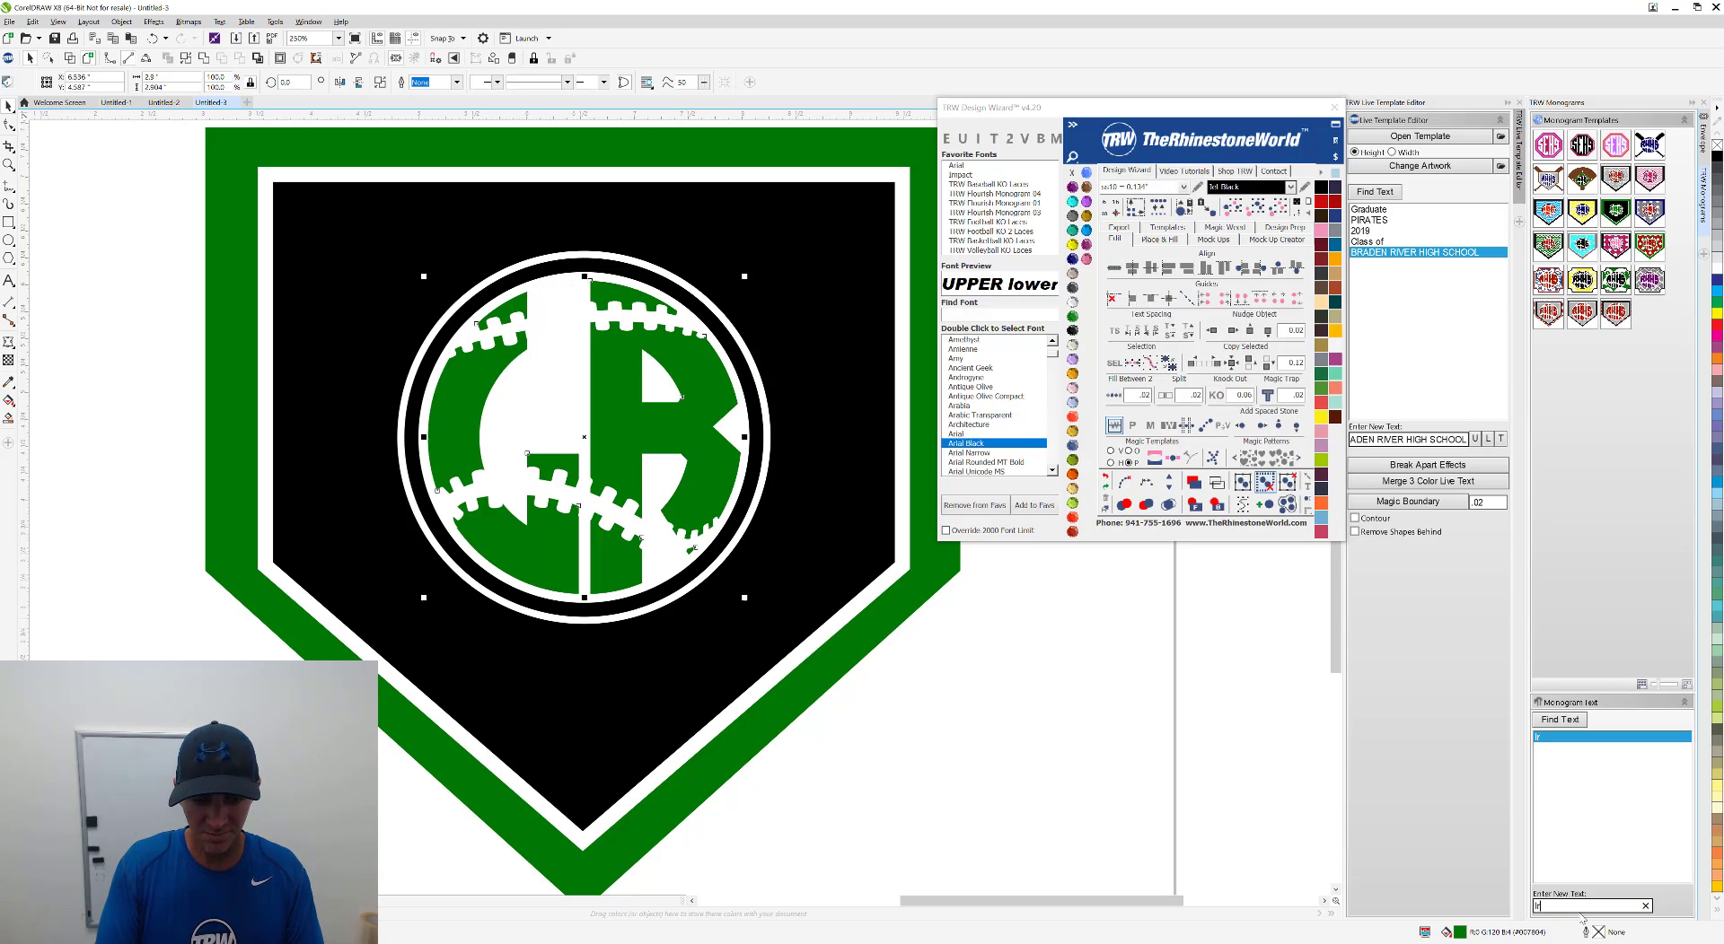
{"action": "type", "text": "hs"}
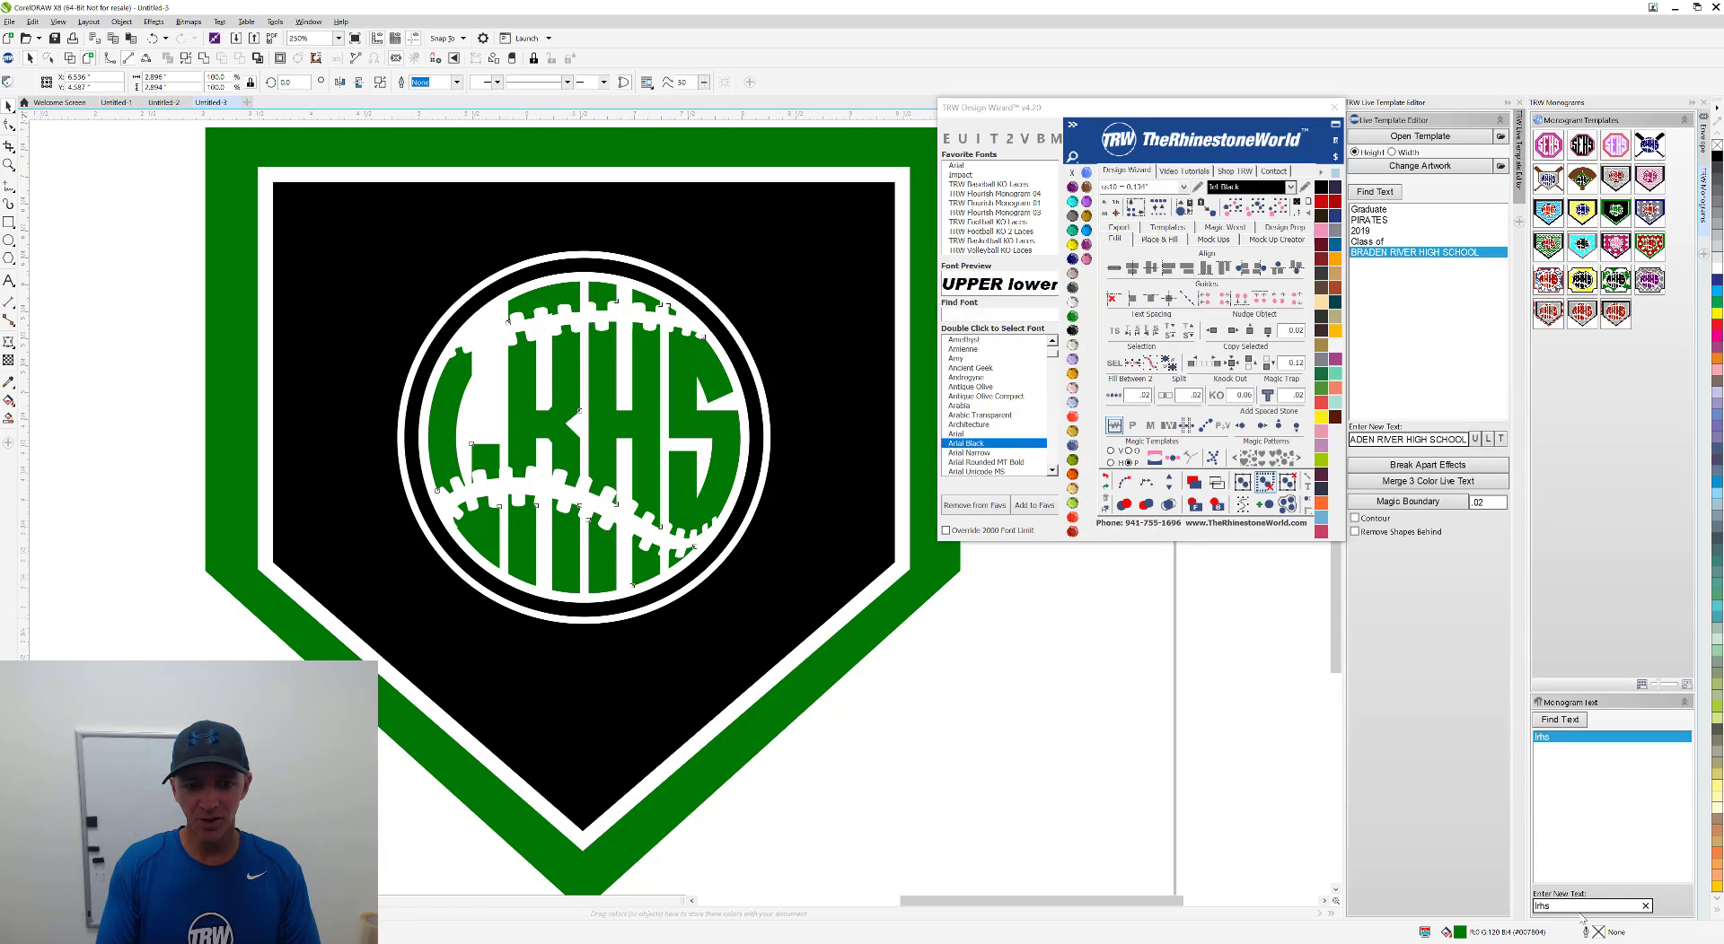
Try shorter versions of the monogram down to one letter and the five-letter lrhsd, ending back on lrhs.
{"action": "key", "text": "BackSpace"}
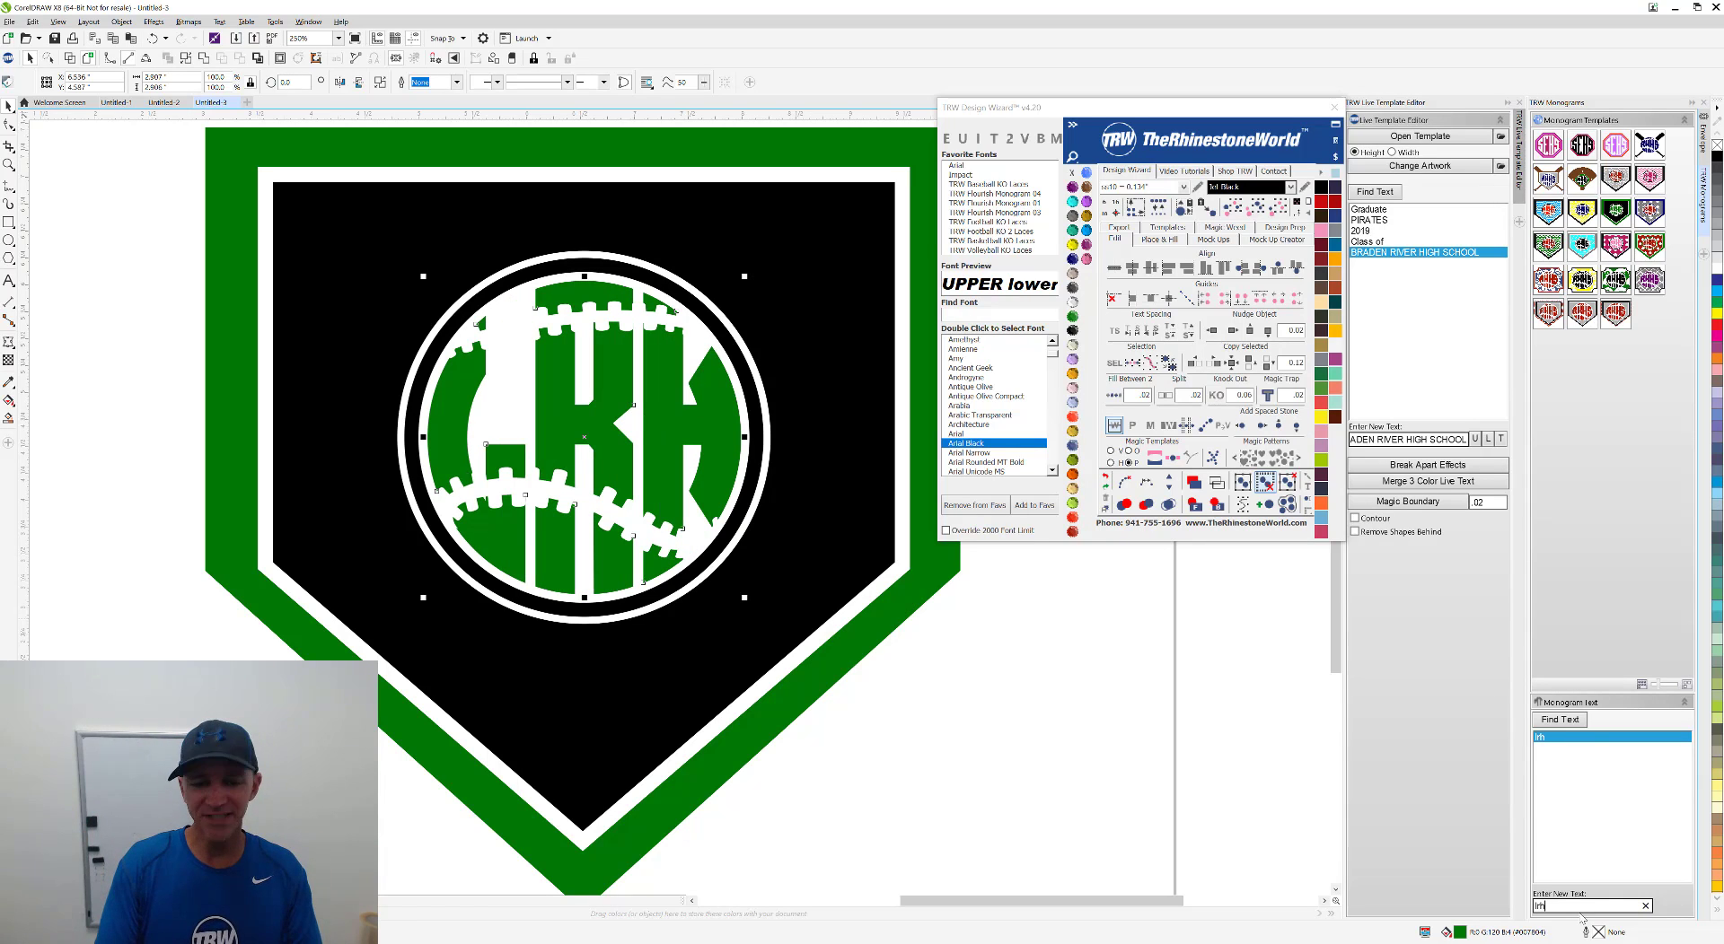
{"action": "key", "text": "BackSpace"}
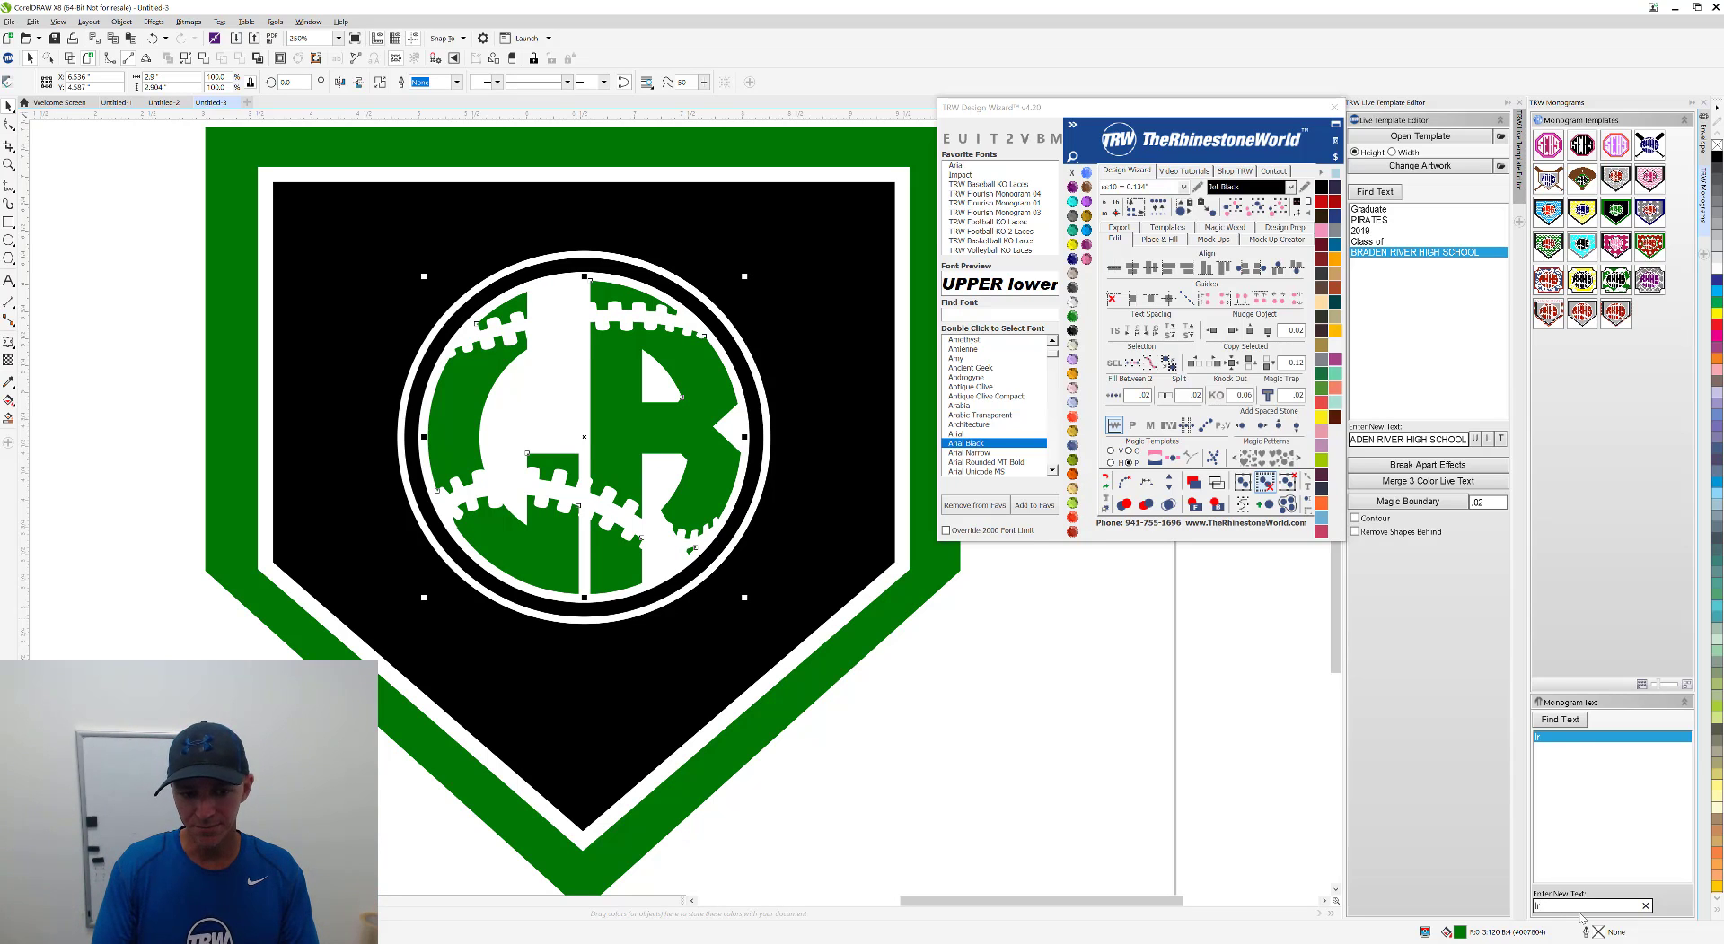
{"action": "key", "text": "BackSpace"}
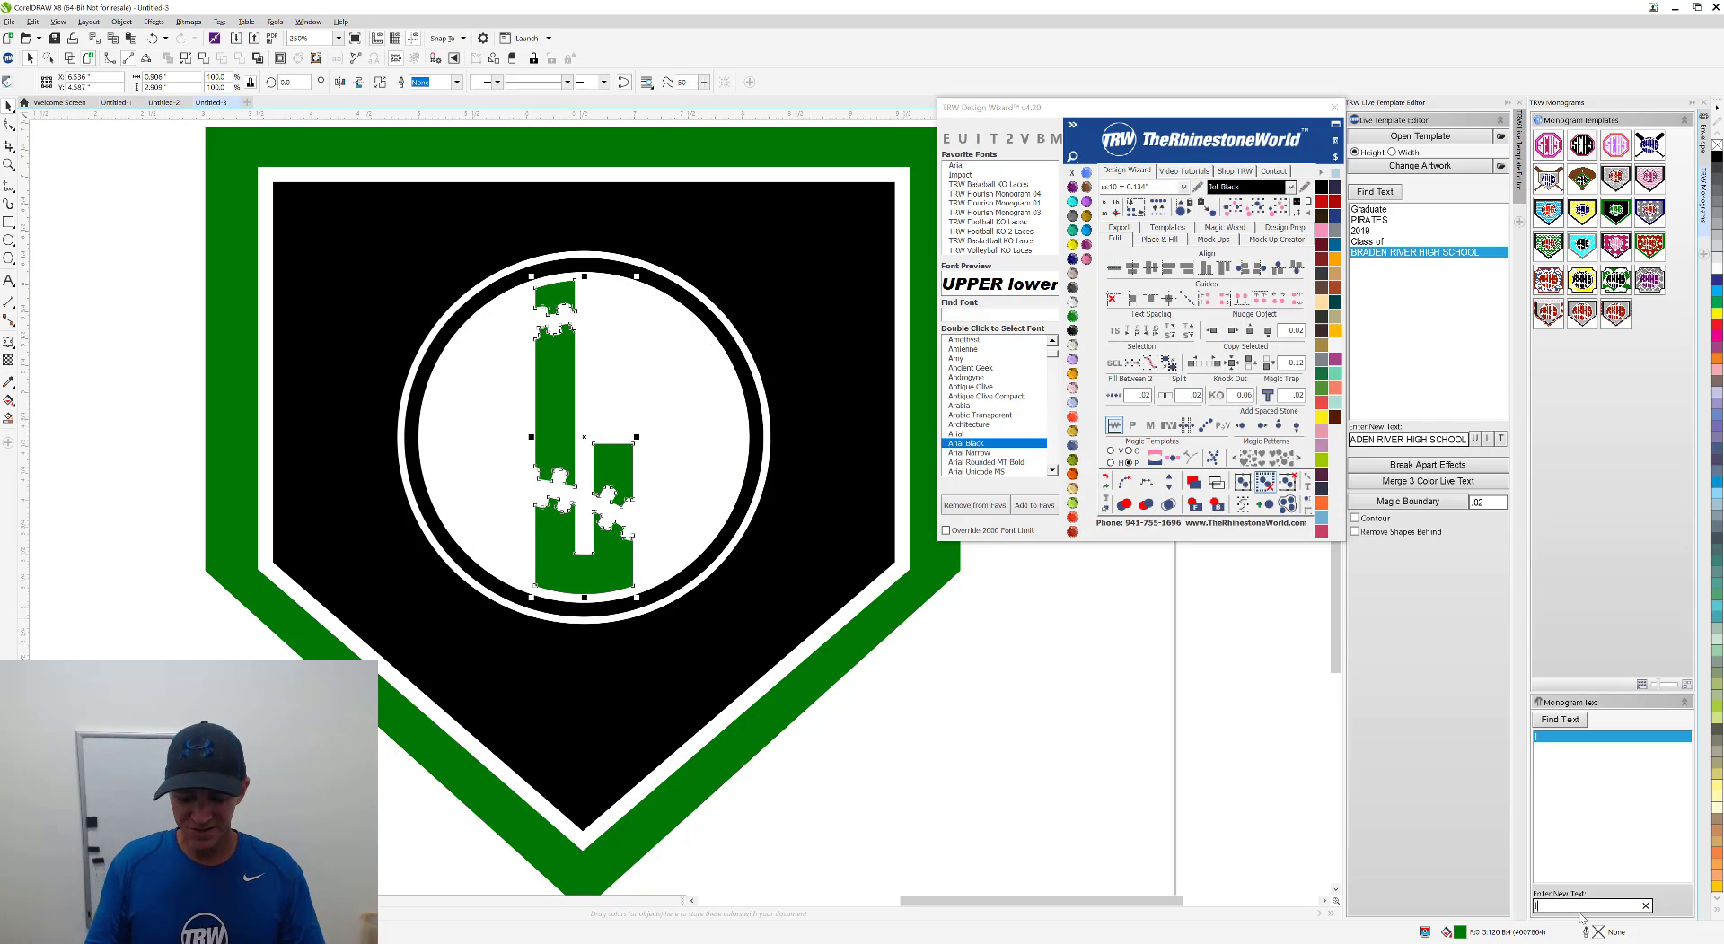
{"action": "type", "text": "rh"}
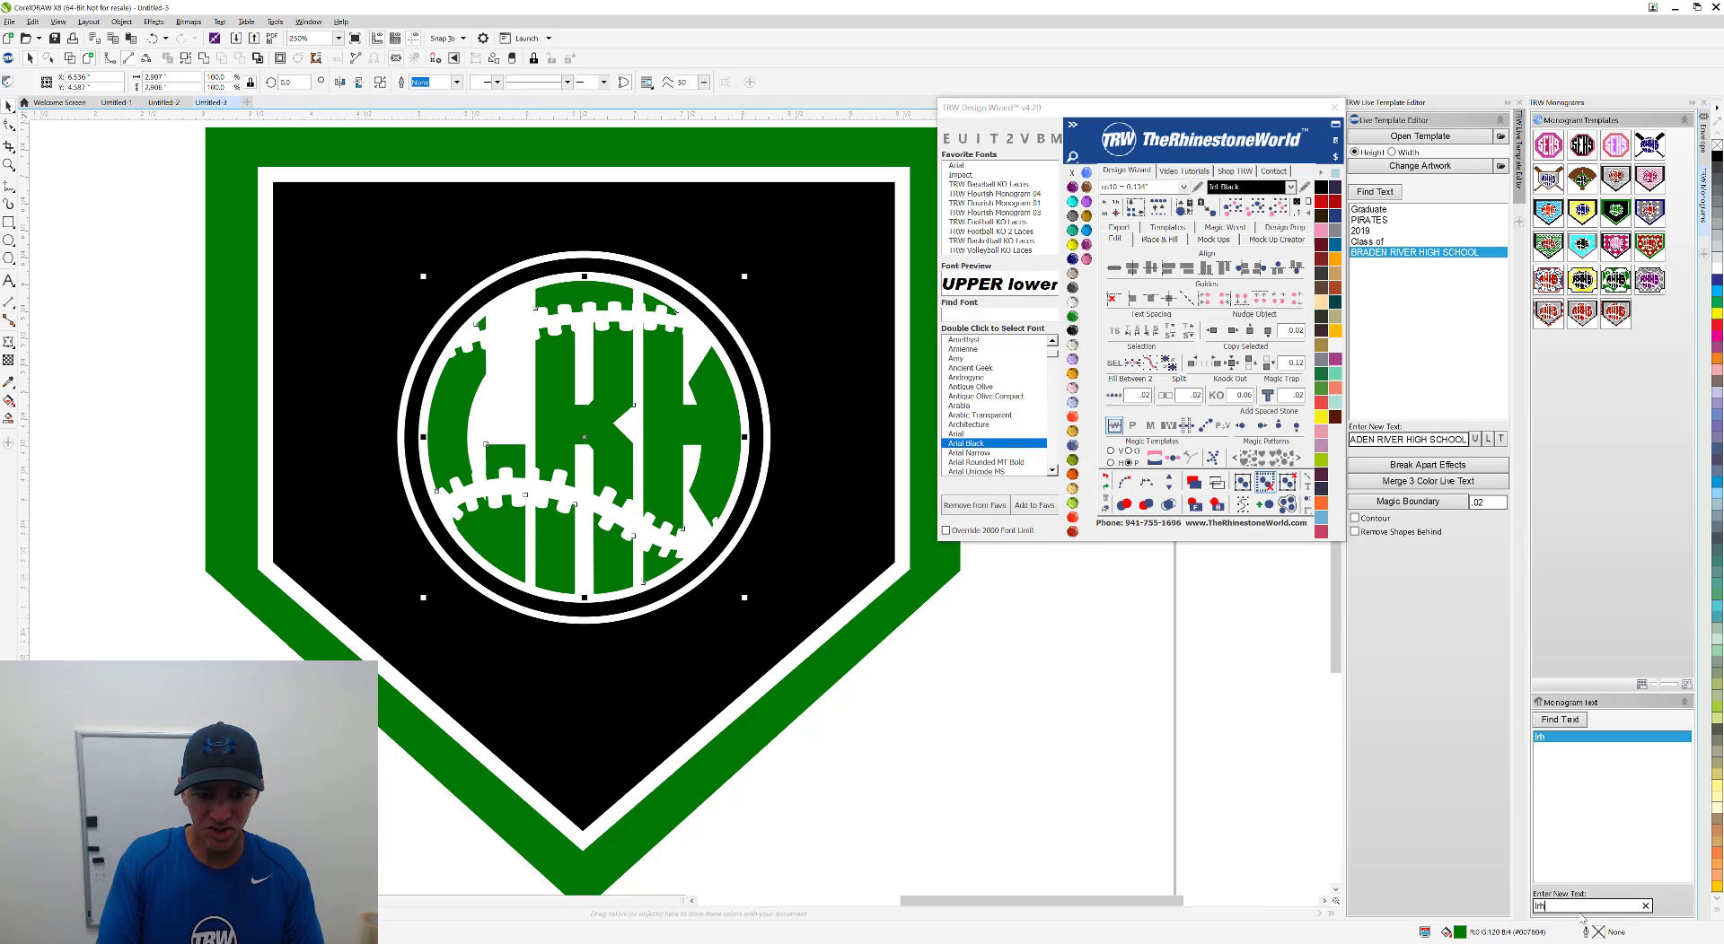
{"action": "type", "text": "sd"}
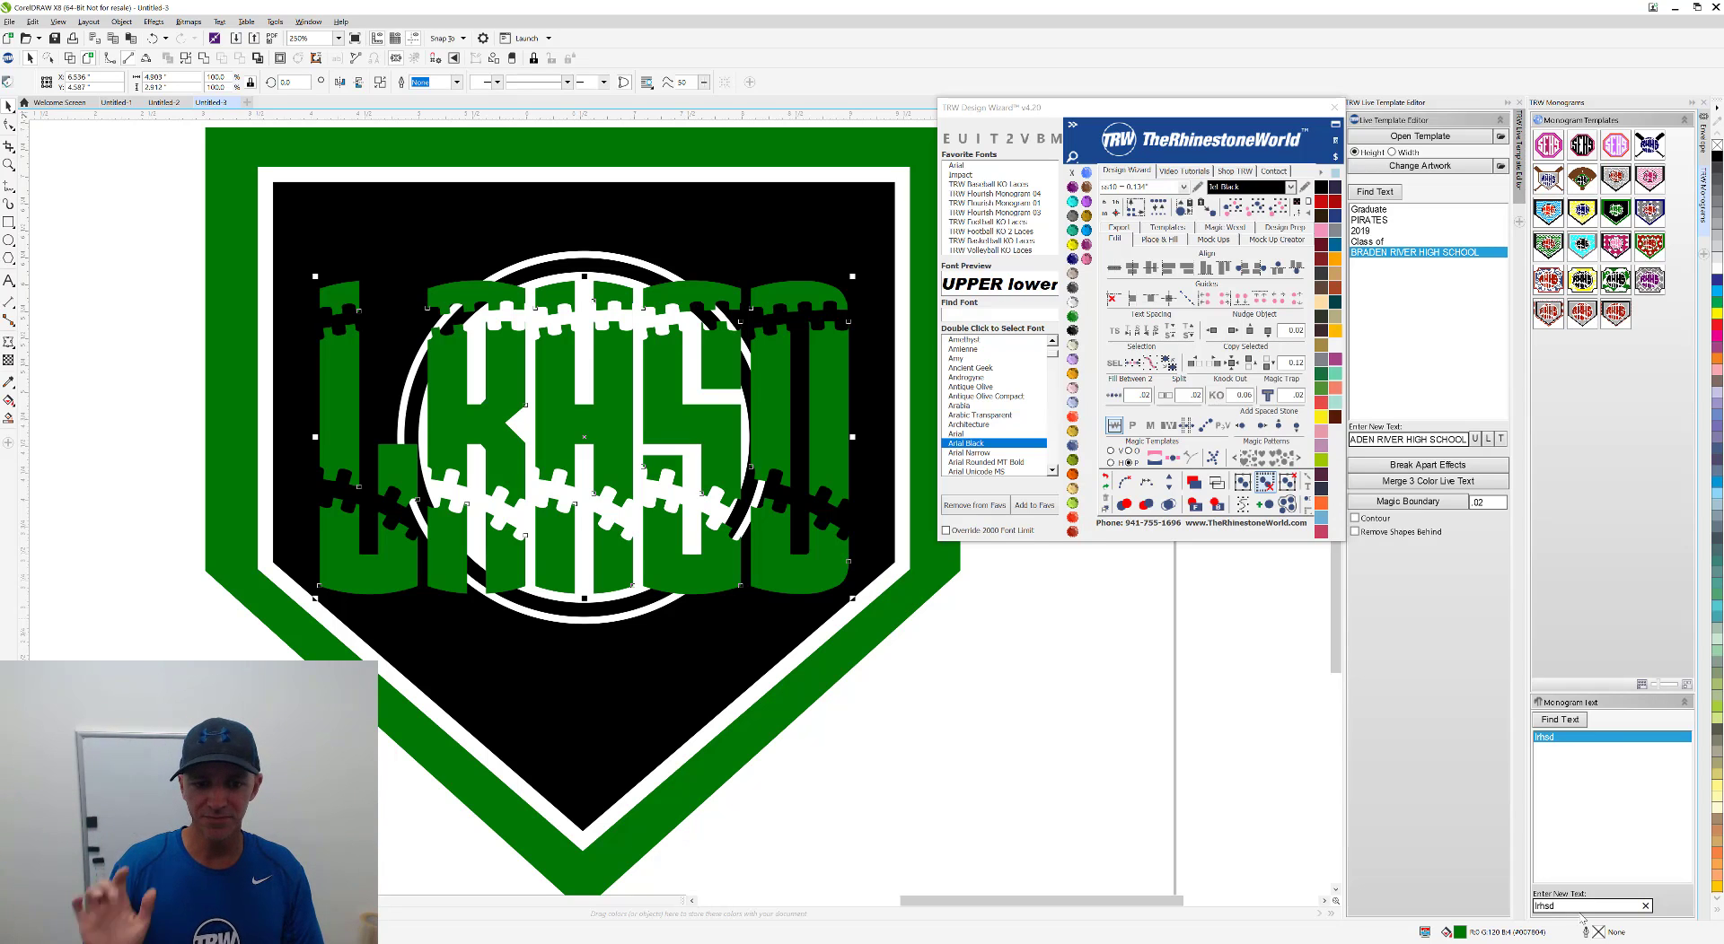
{"action": "key", "text": "BackSpace"}
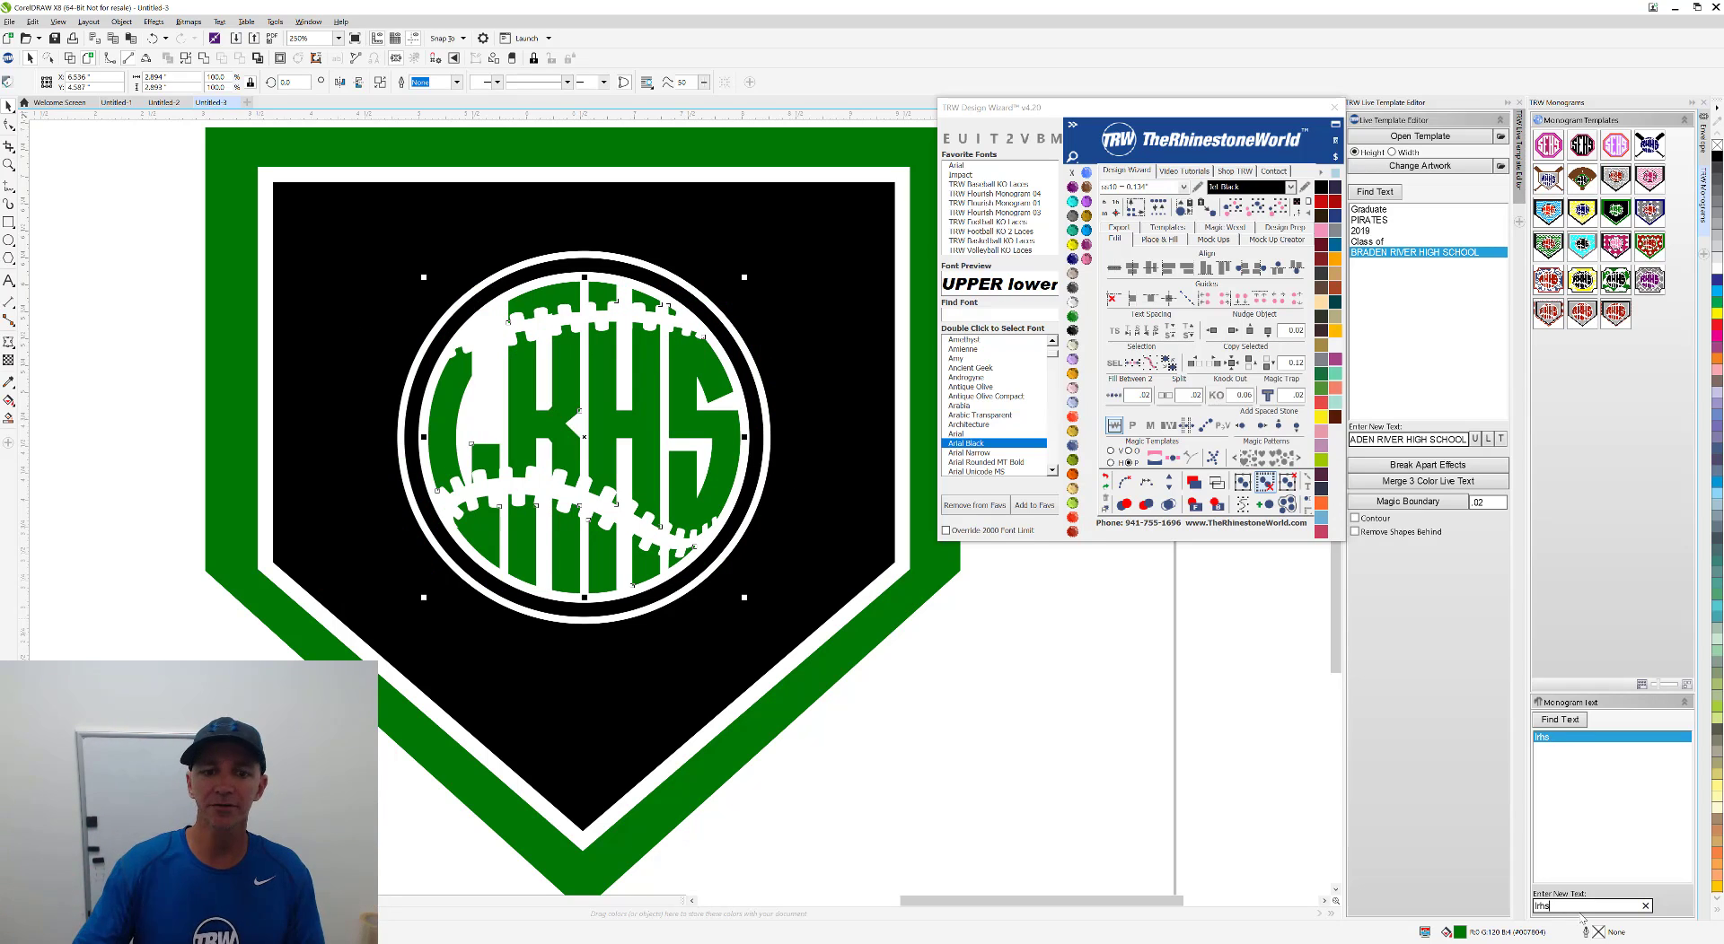
{"action": "left_click", "coordinate": [1124, 788]}
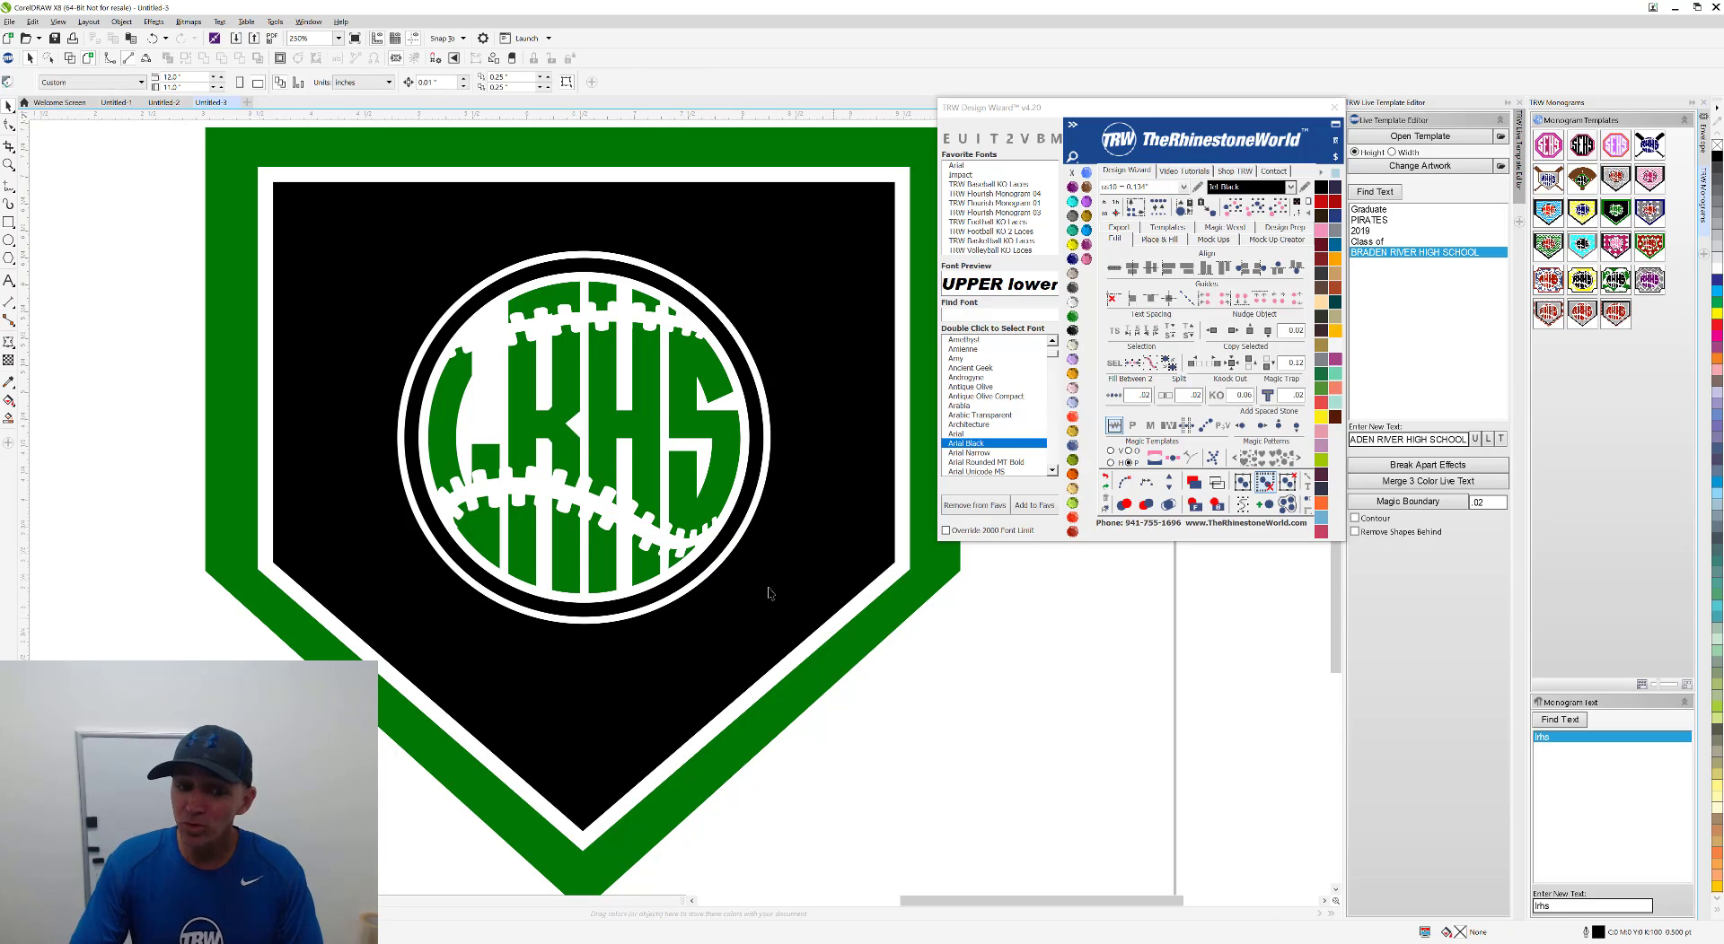
{"action": "scroll", "coordinate": [718, 566], "scroll_direction": "down", "scroll_amount": 1}
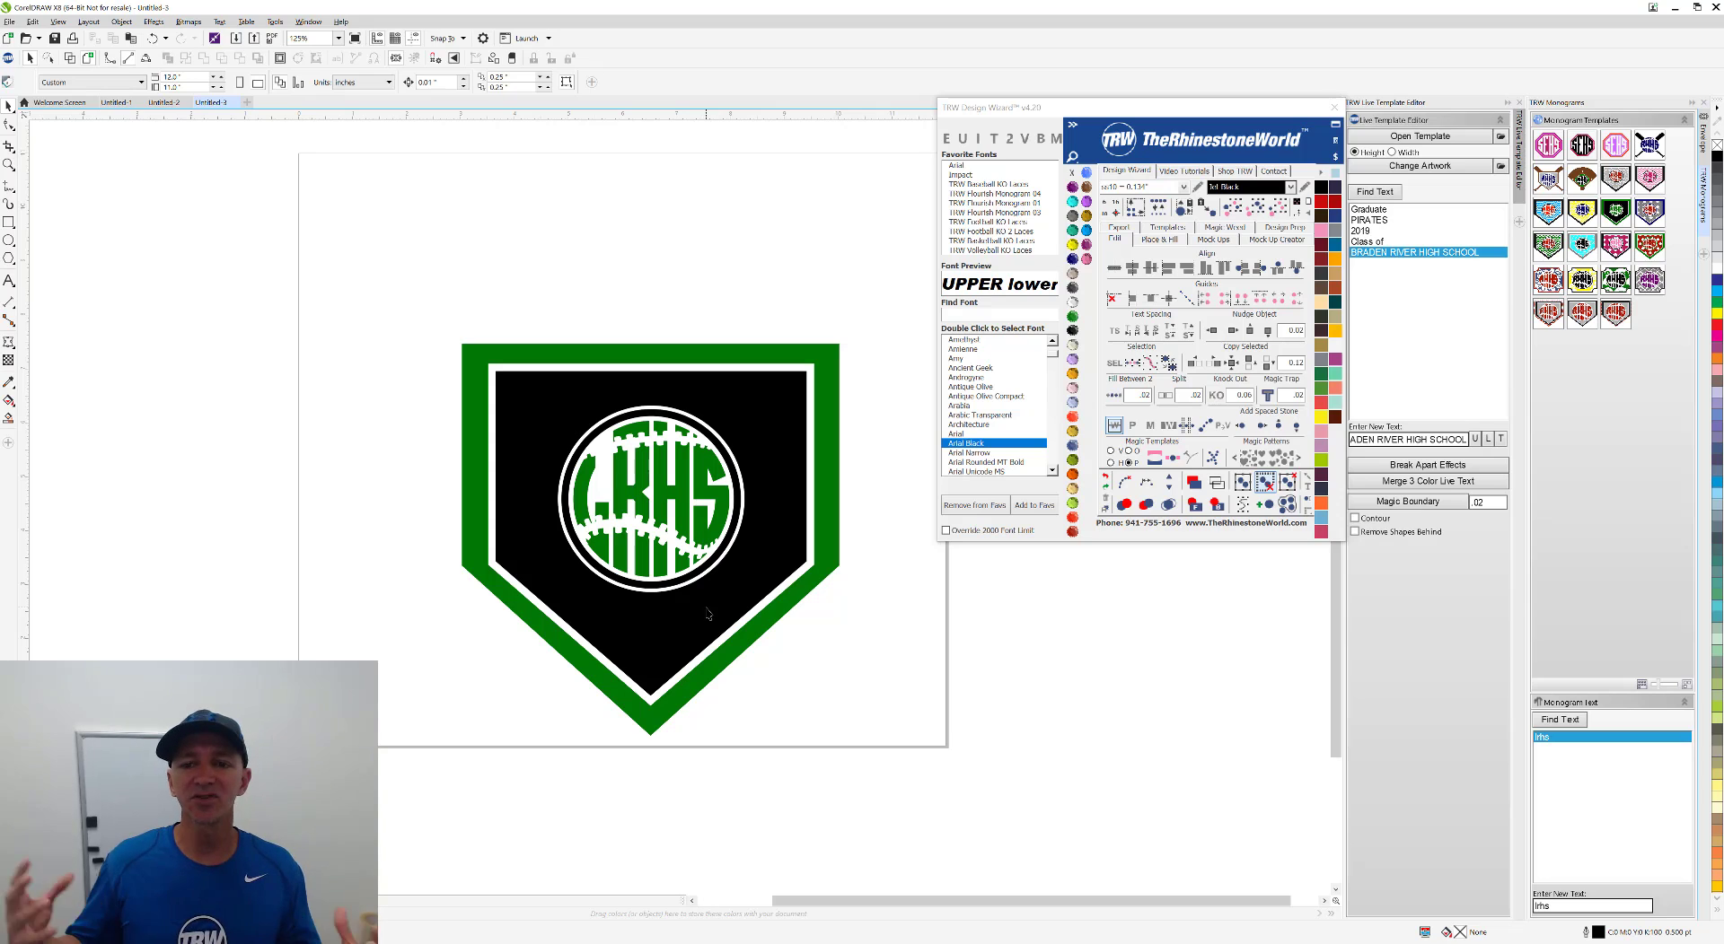